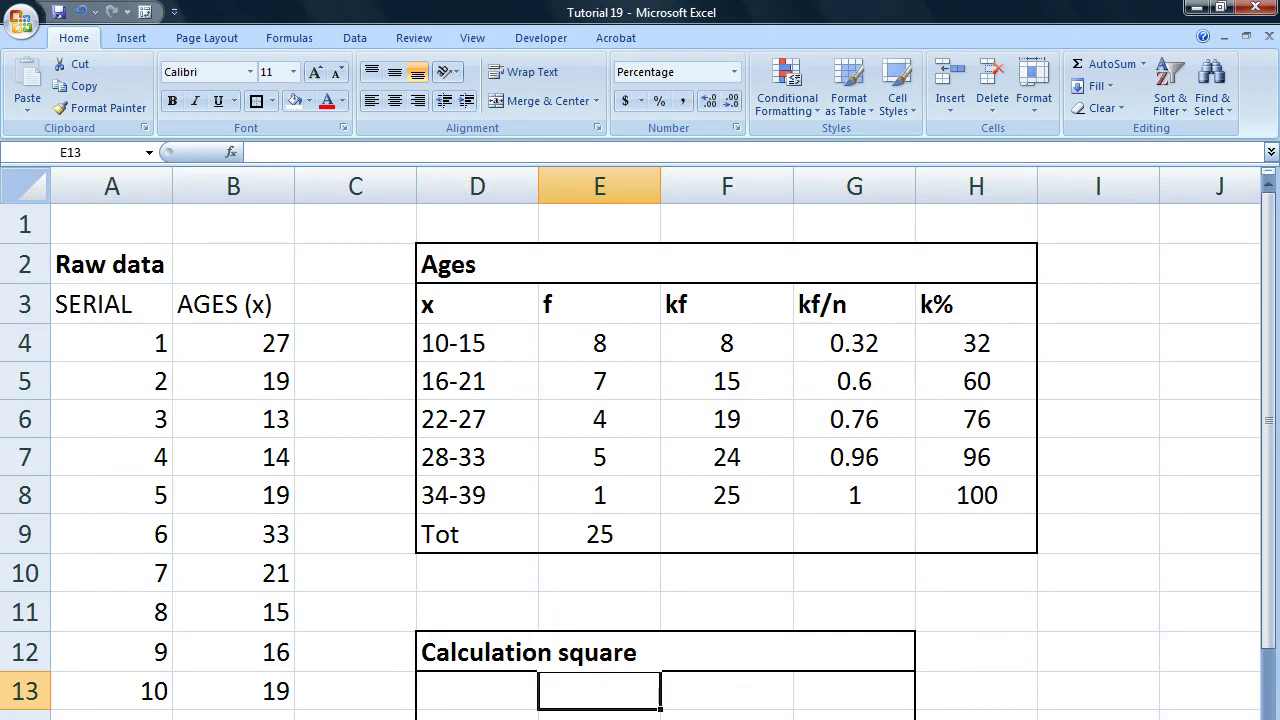
# Review the Q1, Q2 and Q3 quartile rows of the Quartiles table.
pyautogui.hscroll(4, 640, 450)
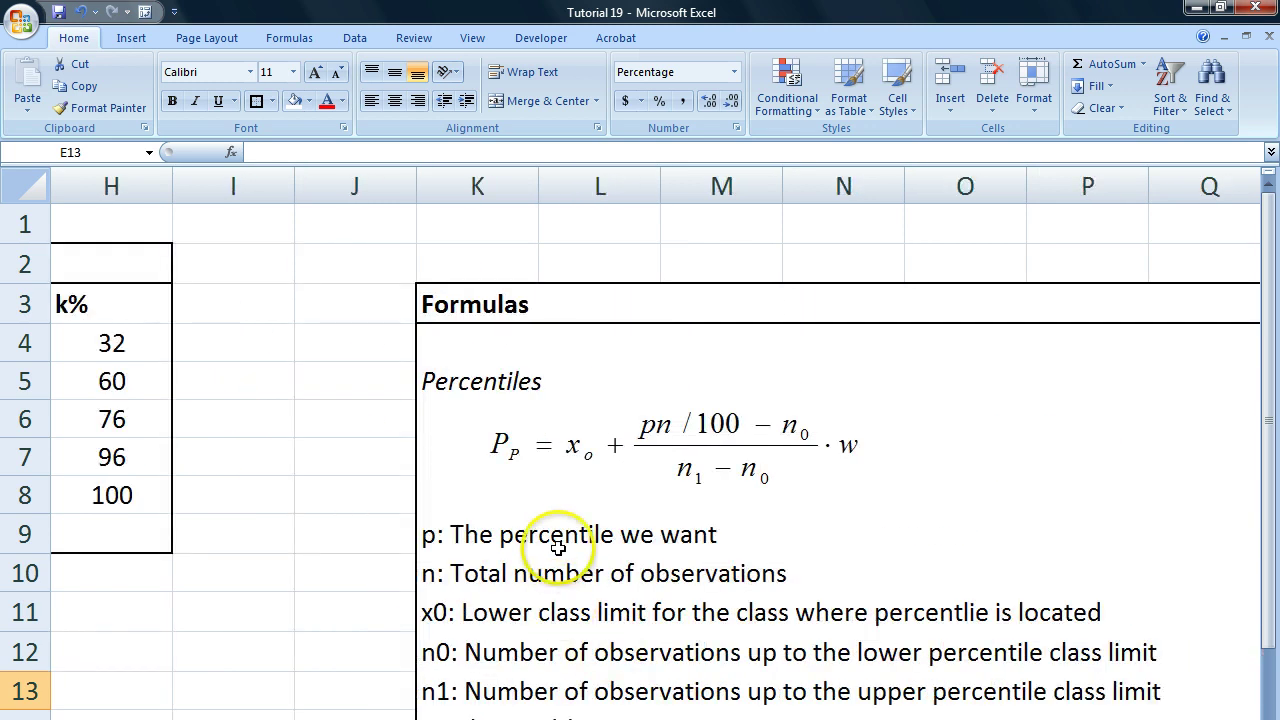
pyautogui.scroll(-1, 520, 555)
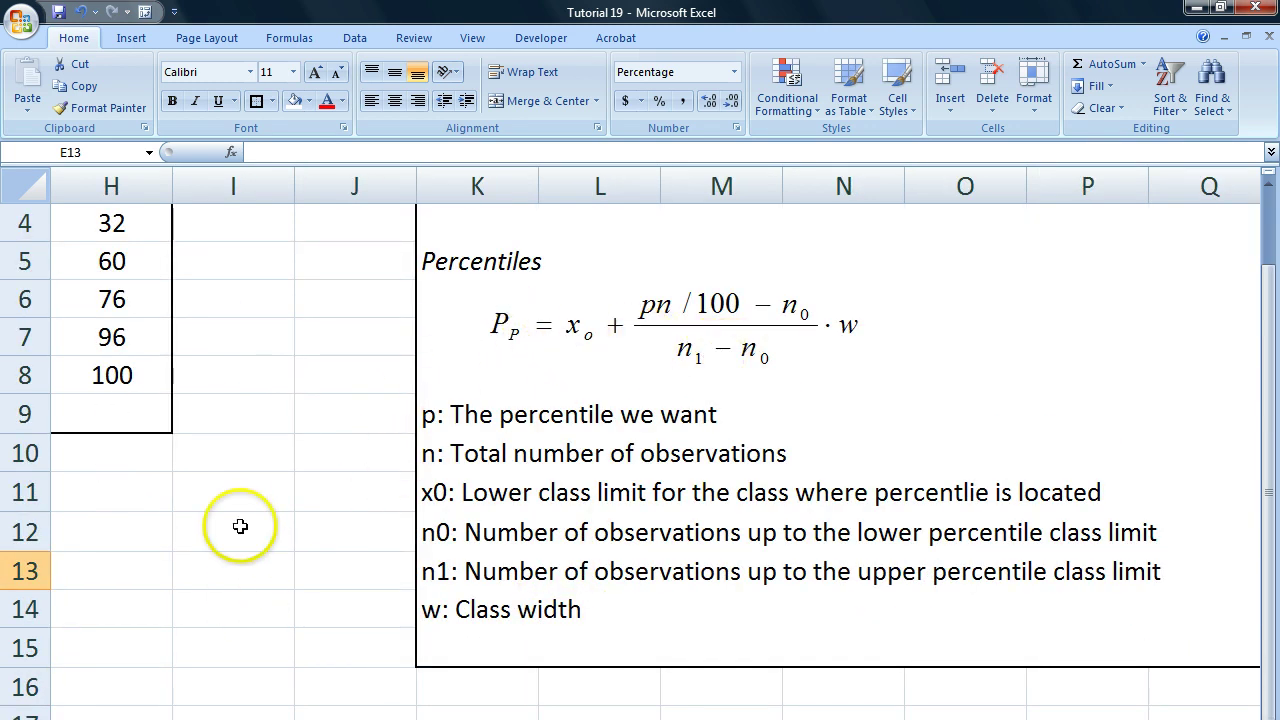
pyautogui.click(260, 304)
pyautogui.click(262, 377)
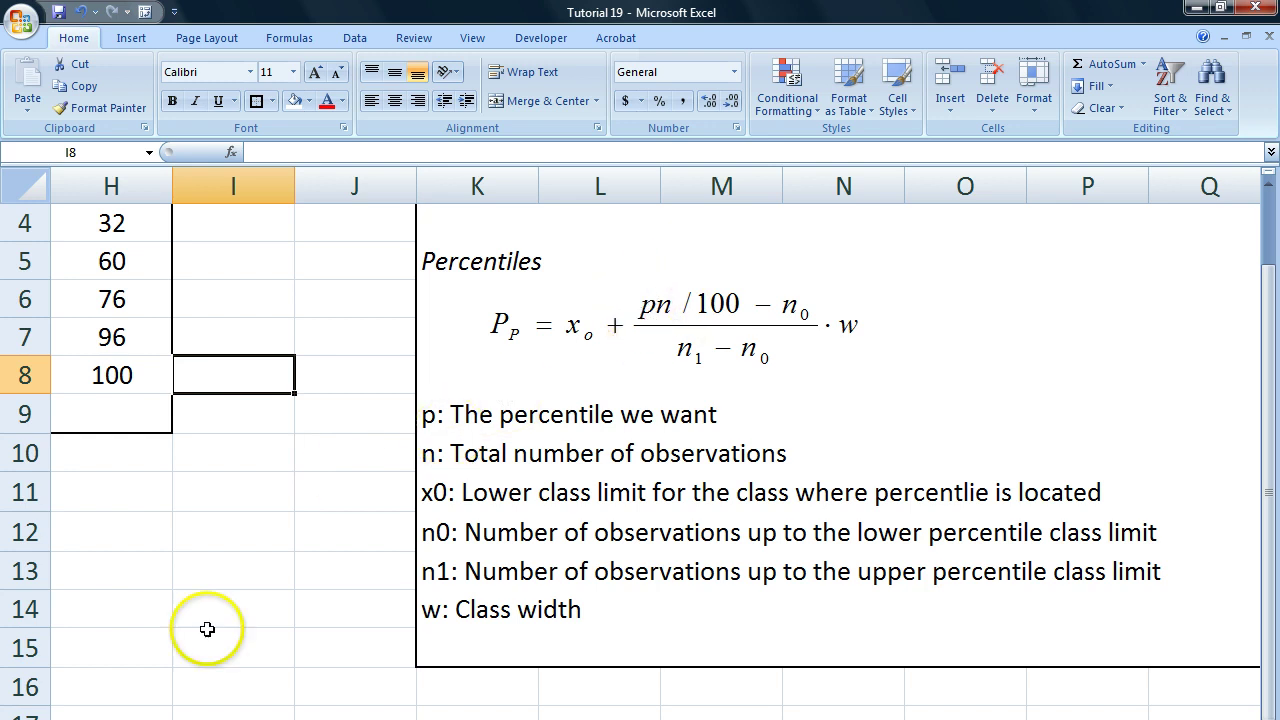
pyautogui.hscroll(-3, 814, 643)
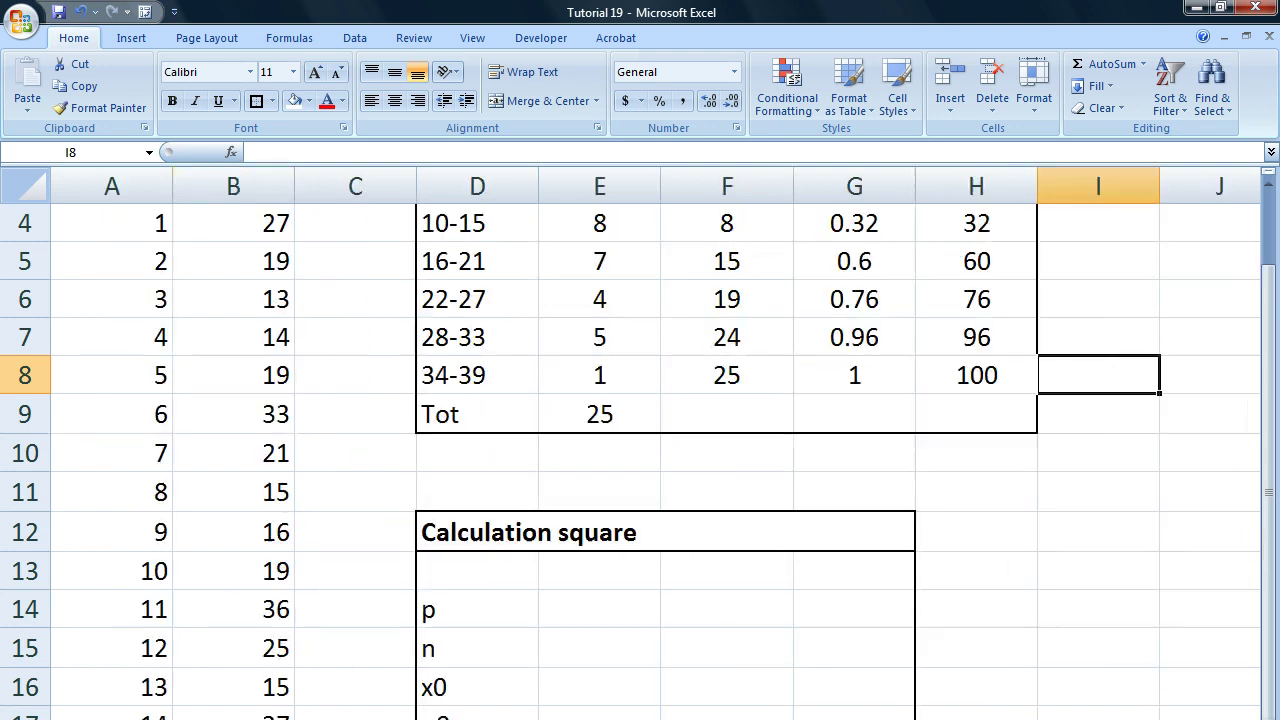
pyautogui.scroll(-5, 809, 646)
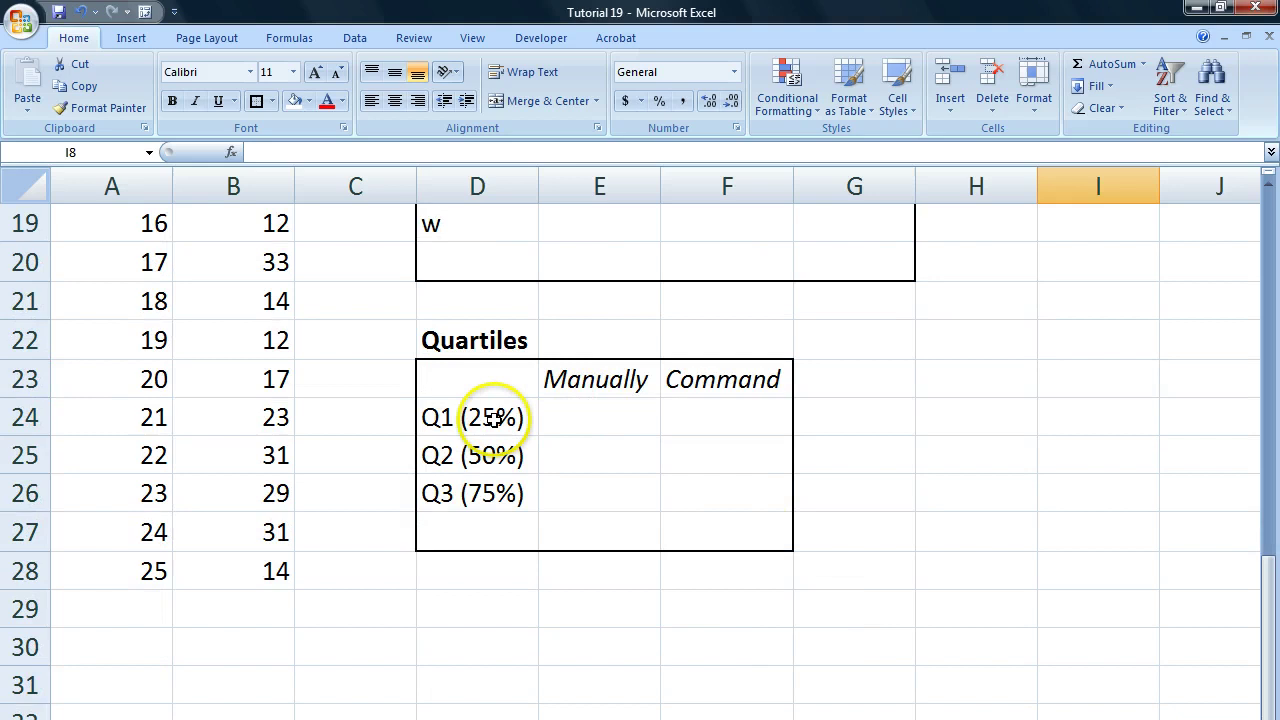
pyautogui.click(490, 418)
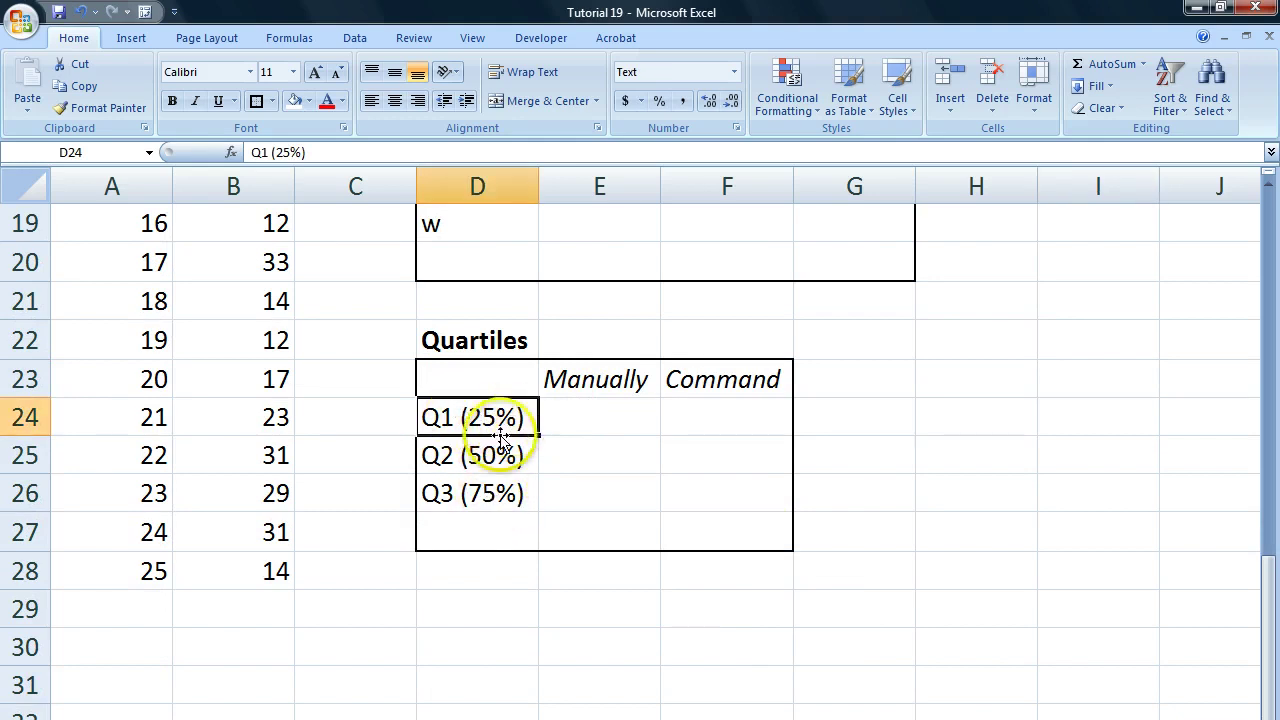
pyautogui.click(518, 455)
pyautogui.click(497, 501)
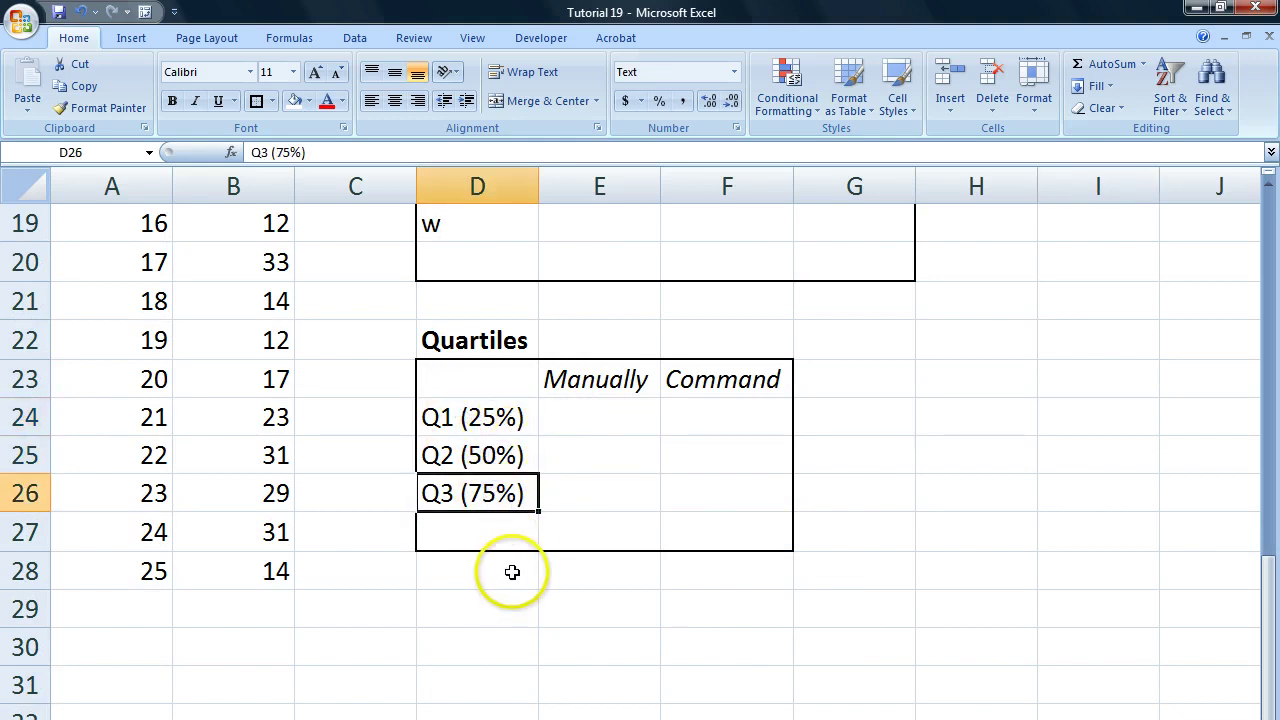
pyautogui.moveTo(492, 416); pyautogui.dragTo(495, 494)
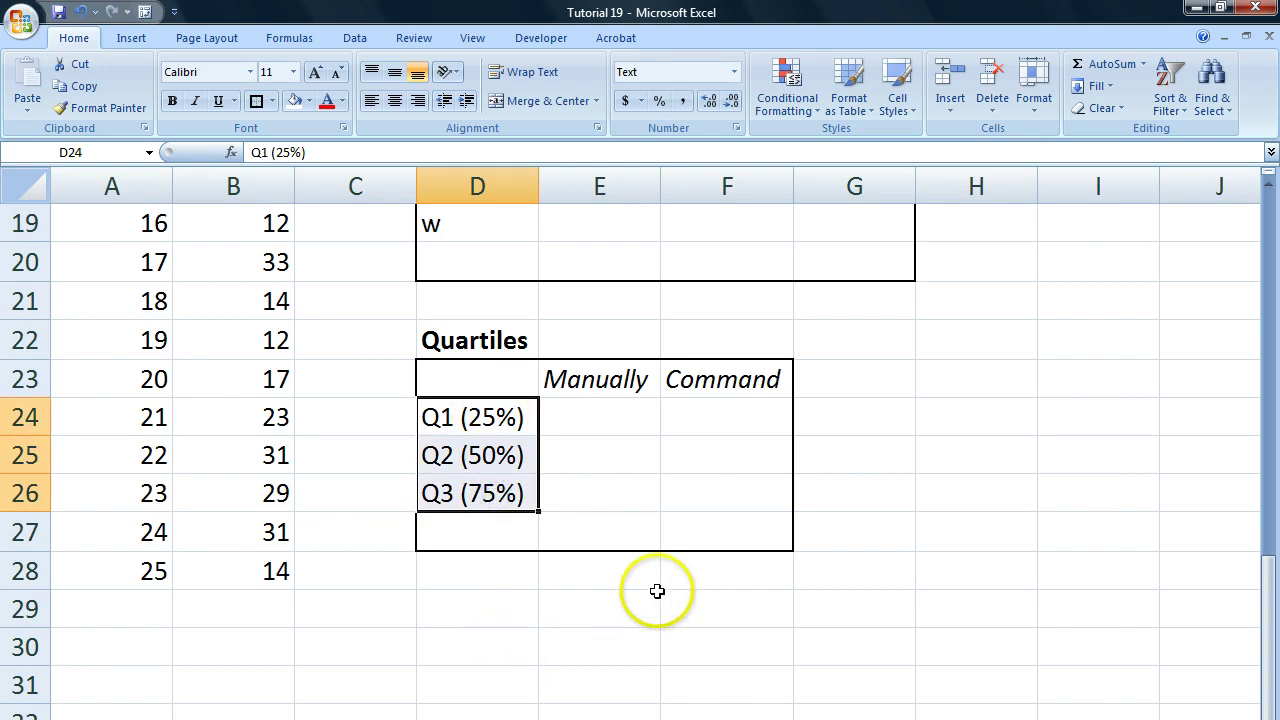
pyautogui.click(868, 524)
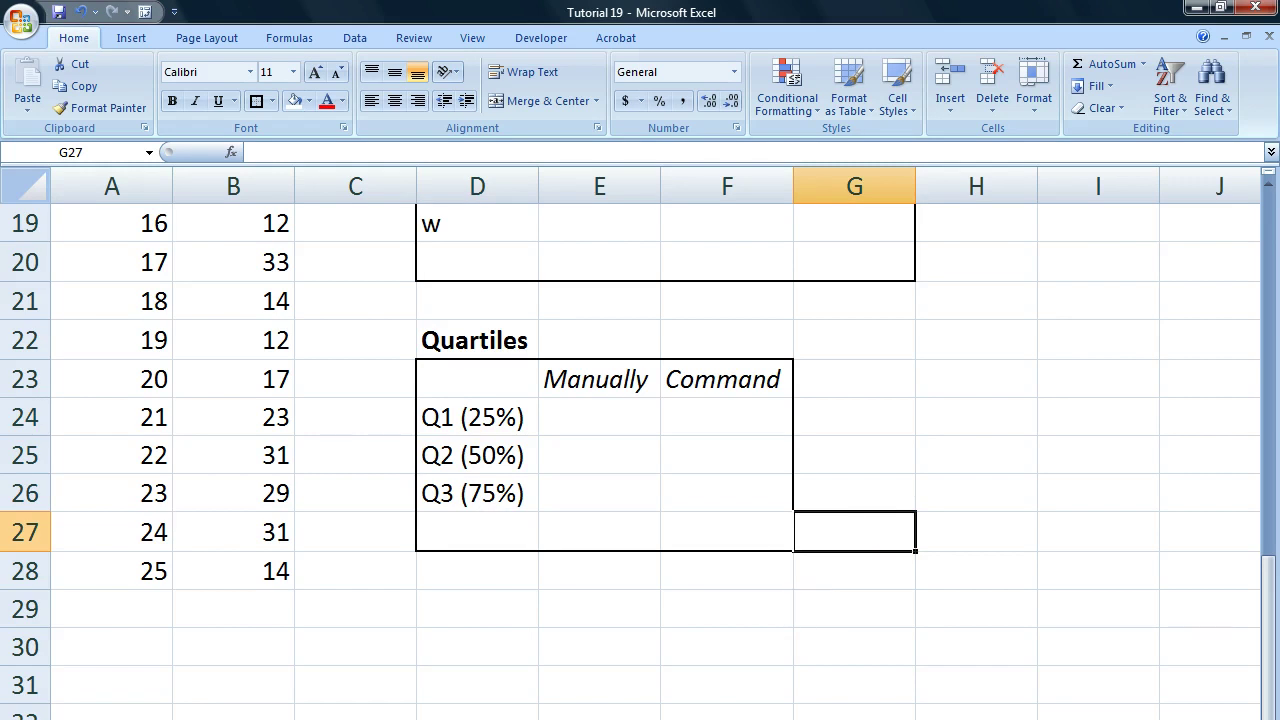
# Inspect cells I4 to I12 beside the k% values and the percentile formula picture.
pyautogui.hscroll(4, 640, 440)
pyautogui.scroll(6, 640, 440)
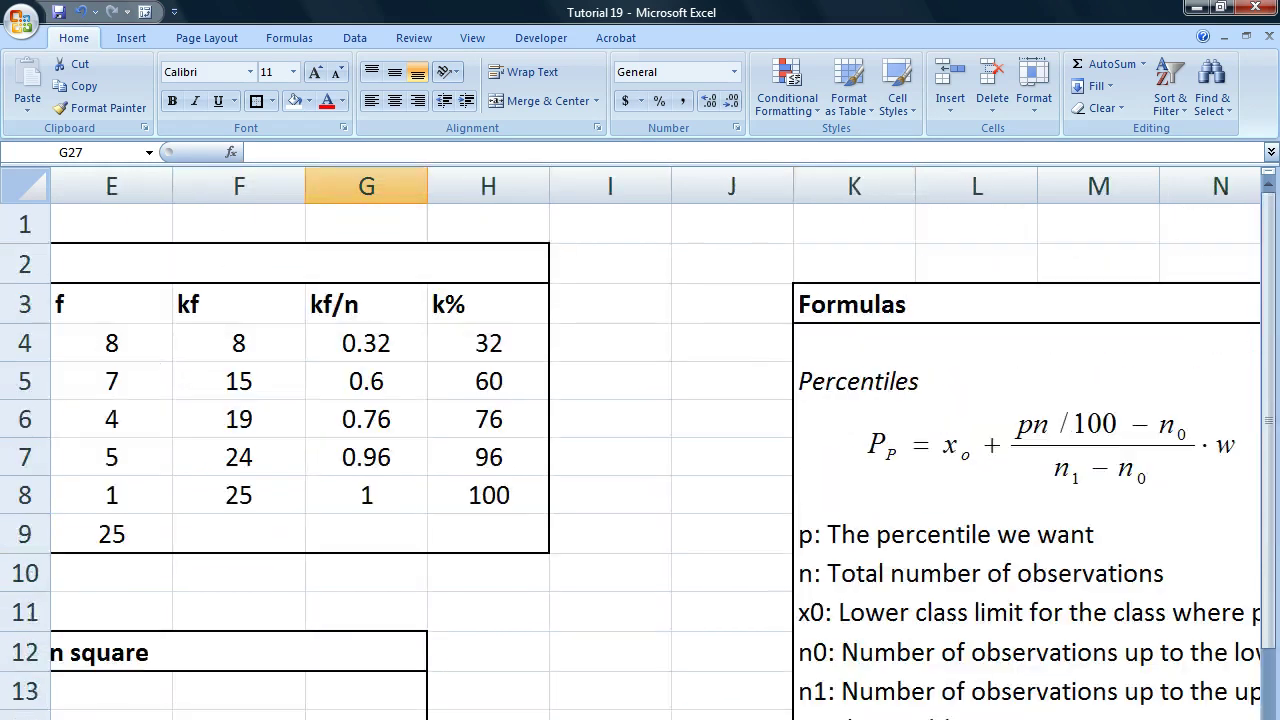
pyautogui.hscroll(1, 640, 440)
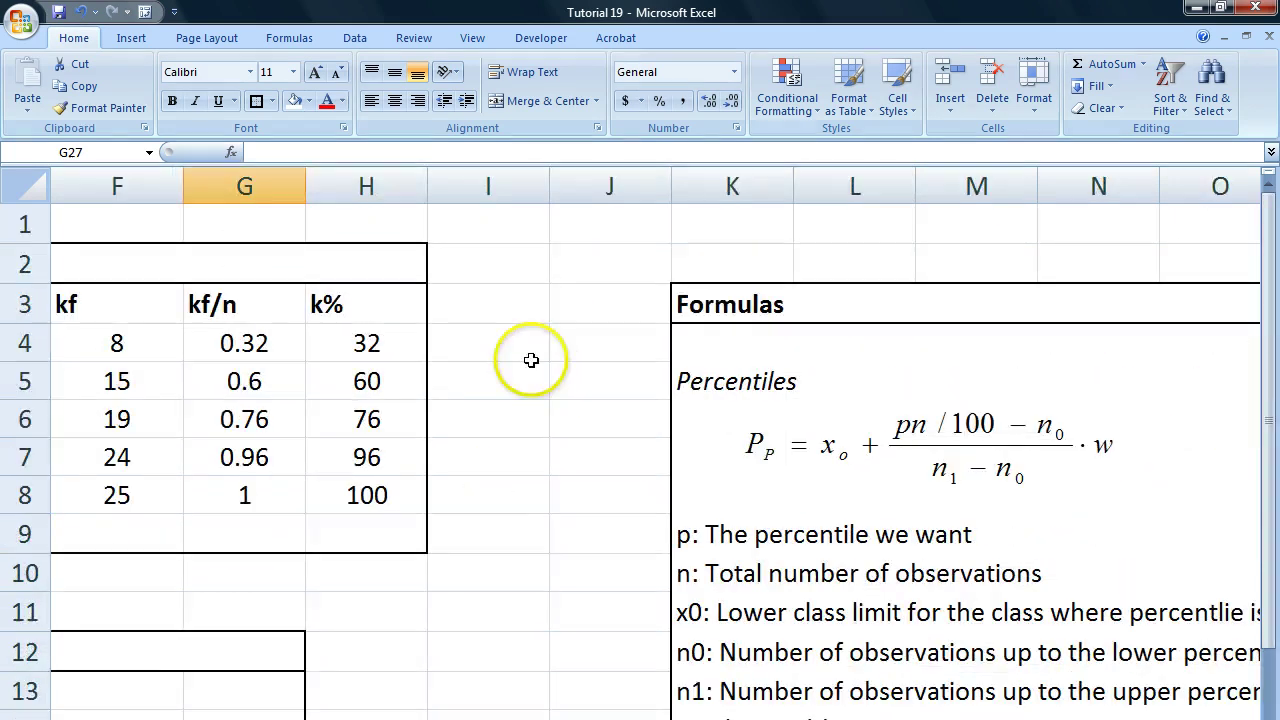
pyautogui.moveTo(531, 357); pyautogui.dragTo(507, 644)
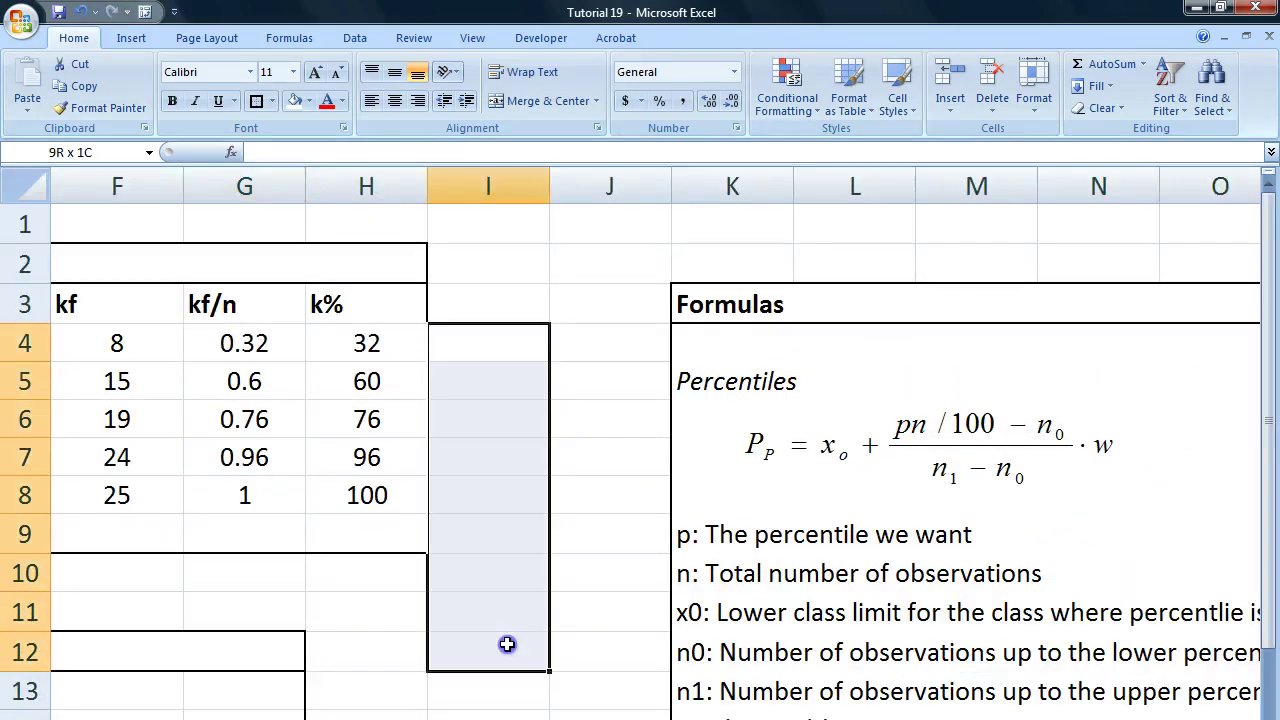
pyautogui.click(505, 338)
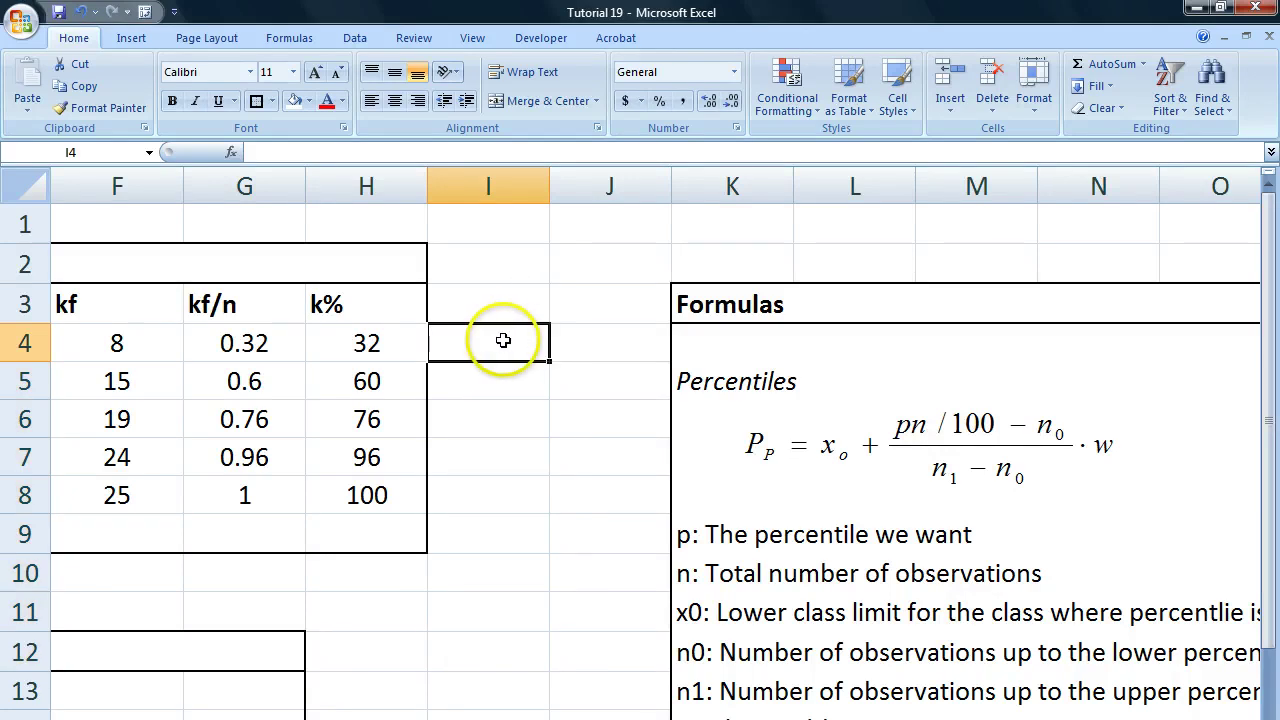
pyautogui.moveTo(503, 341); pyautogui.dragTo(492, 648)
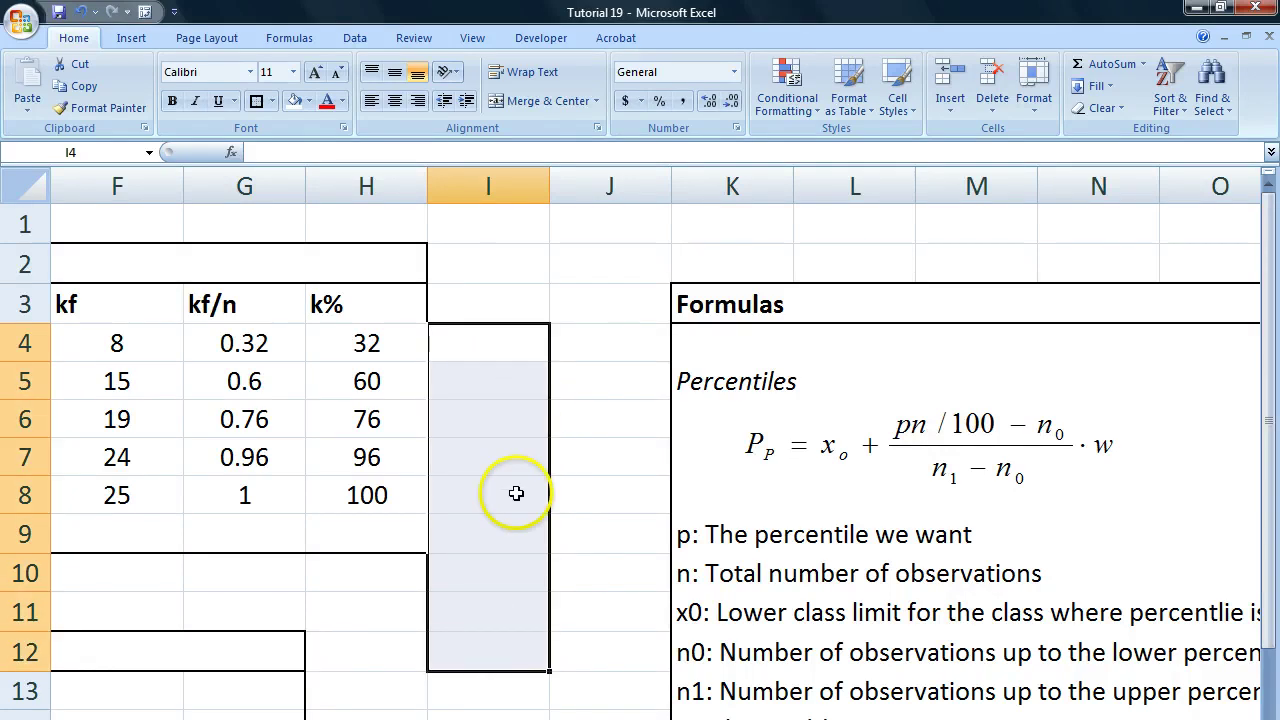
pyautogui.click(563, 490)
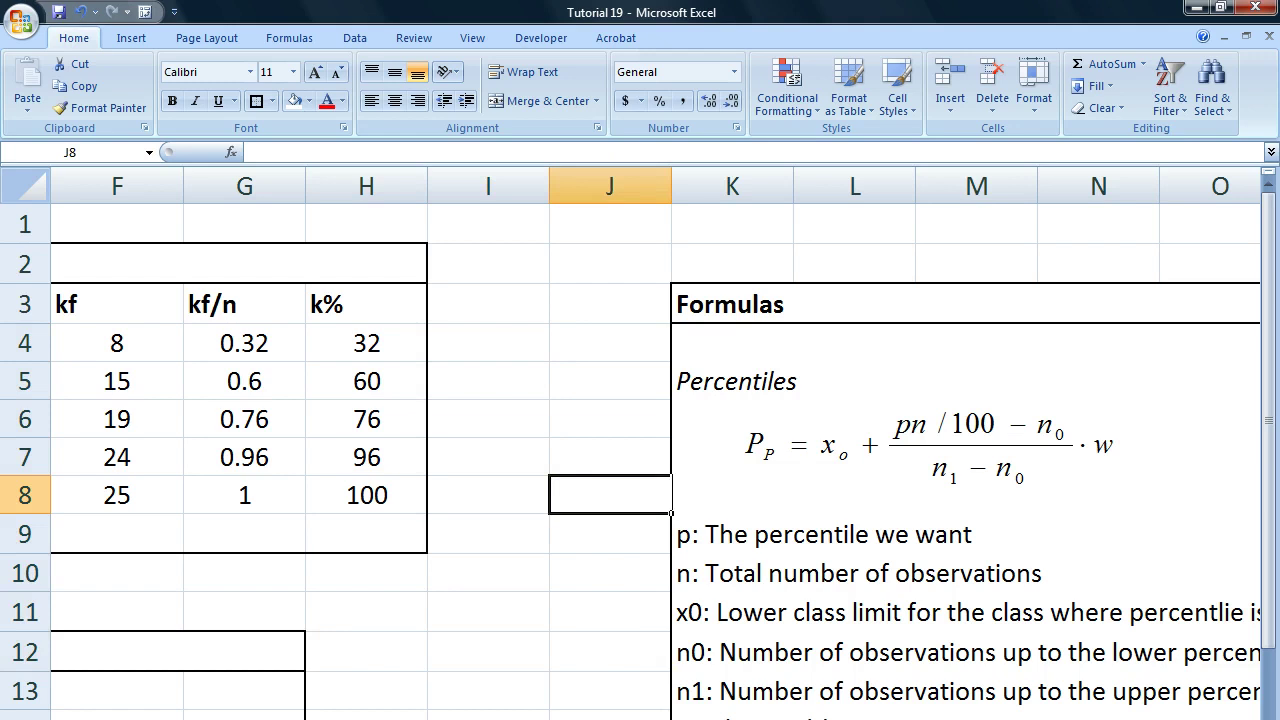
pyautogui.hscroll(3, 640, 450)
pyautogui.click(676, 460)
pyautogui.click(812, 458)
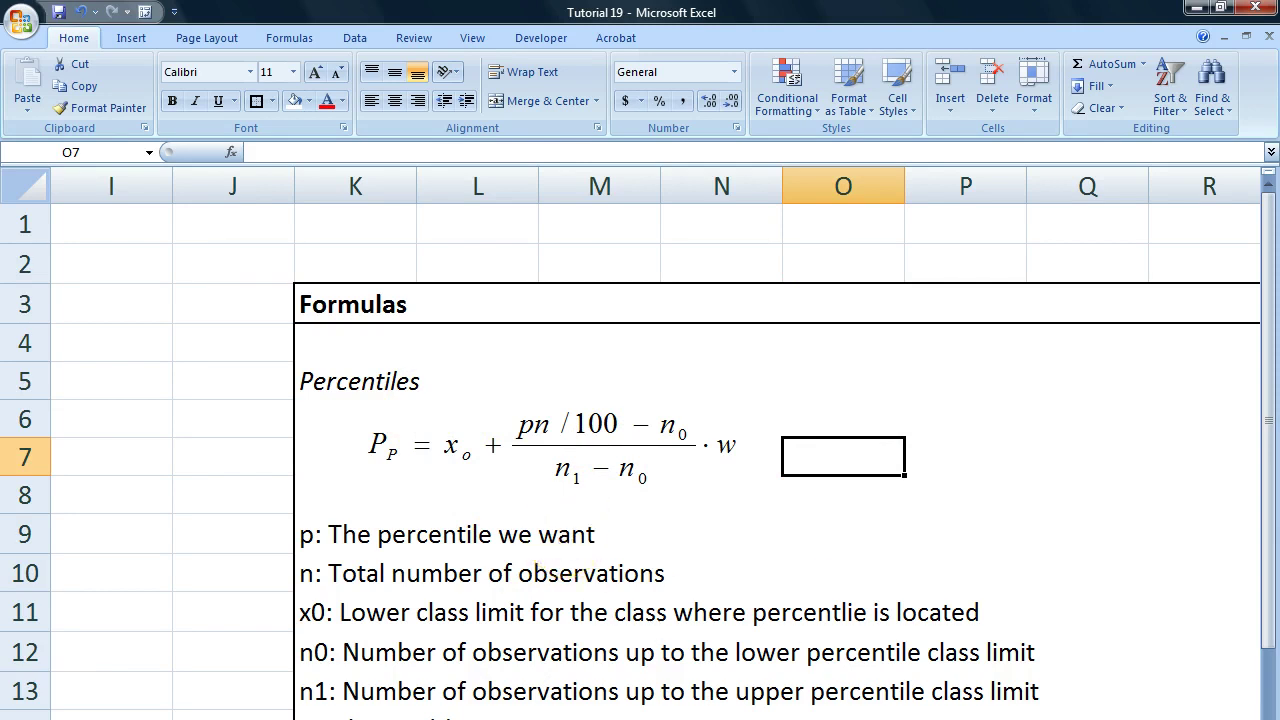
pyautogui.hscroll(-8, 820, 620)
pyautogui.scroll(-2, 824, 619)
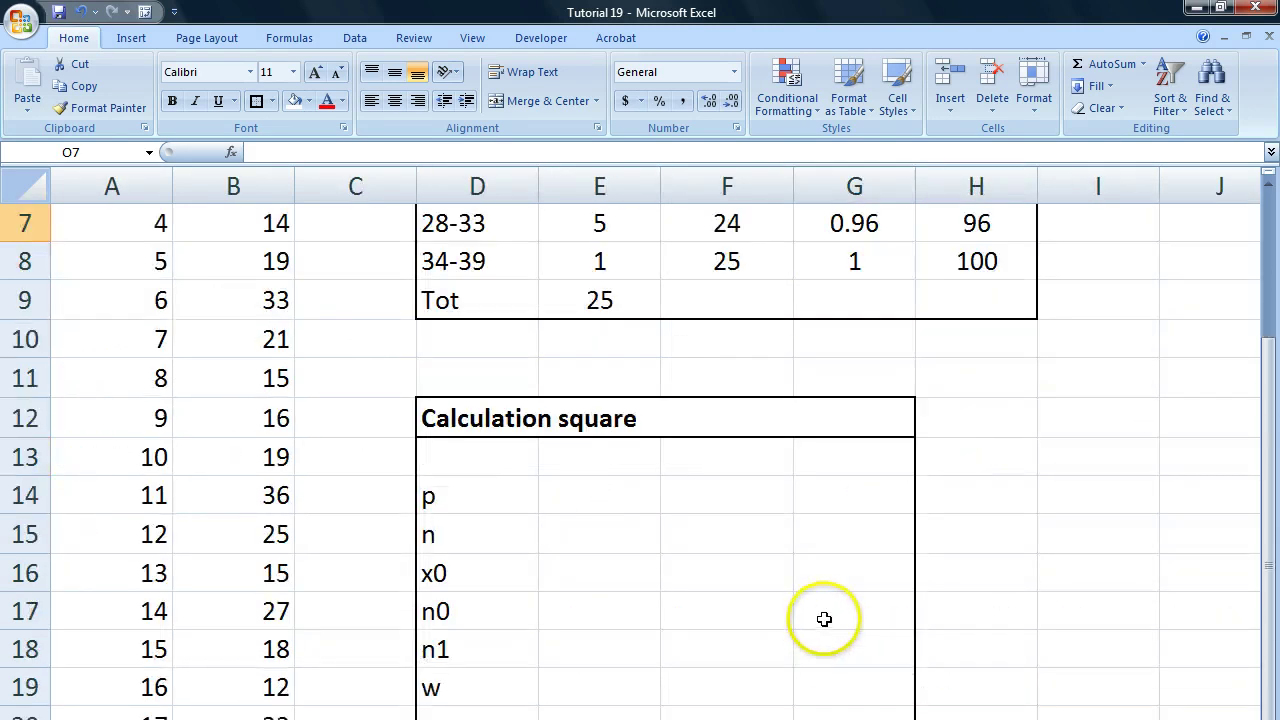
pyautogui.scroll(-1, 820, 614)
pyautogui.scroll(3, 820, 614)
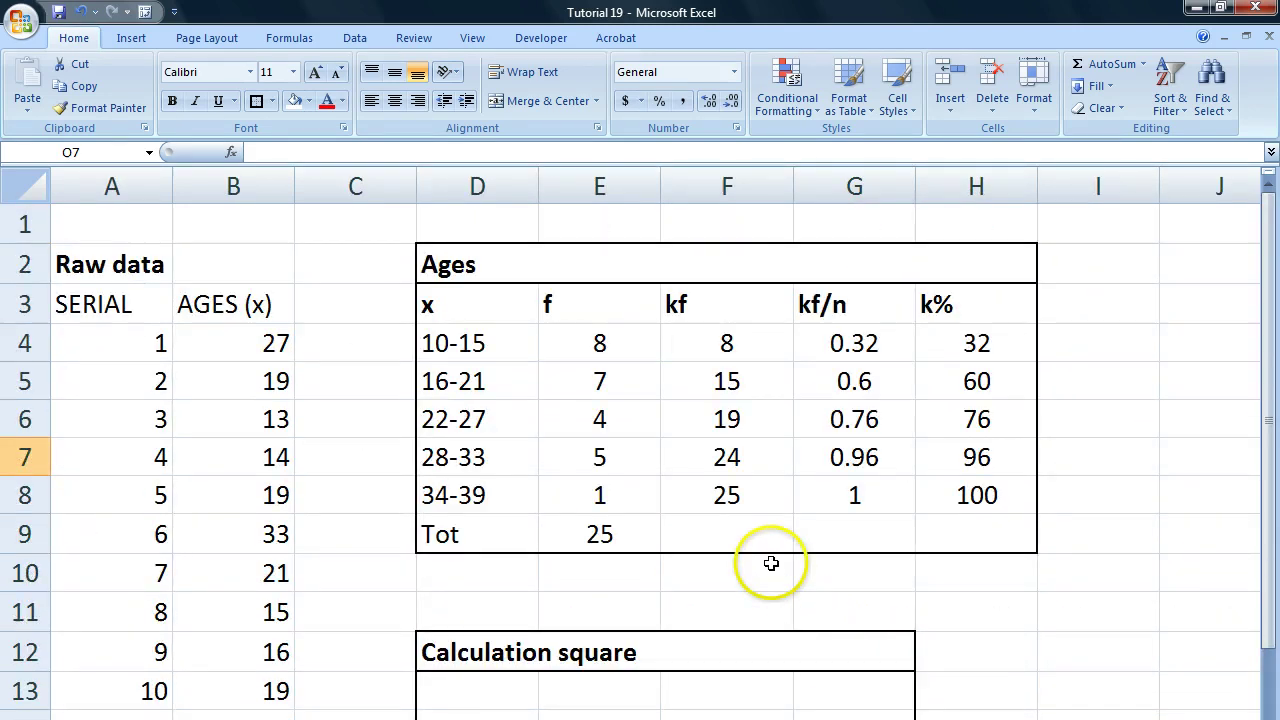
pyautogui.scroll(-1, 663, 560)
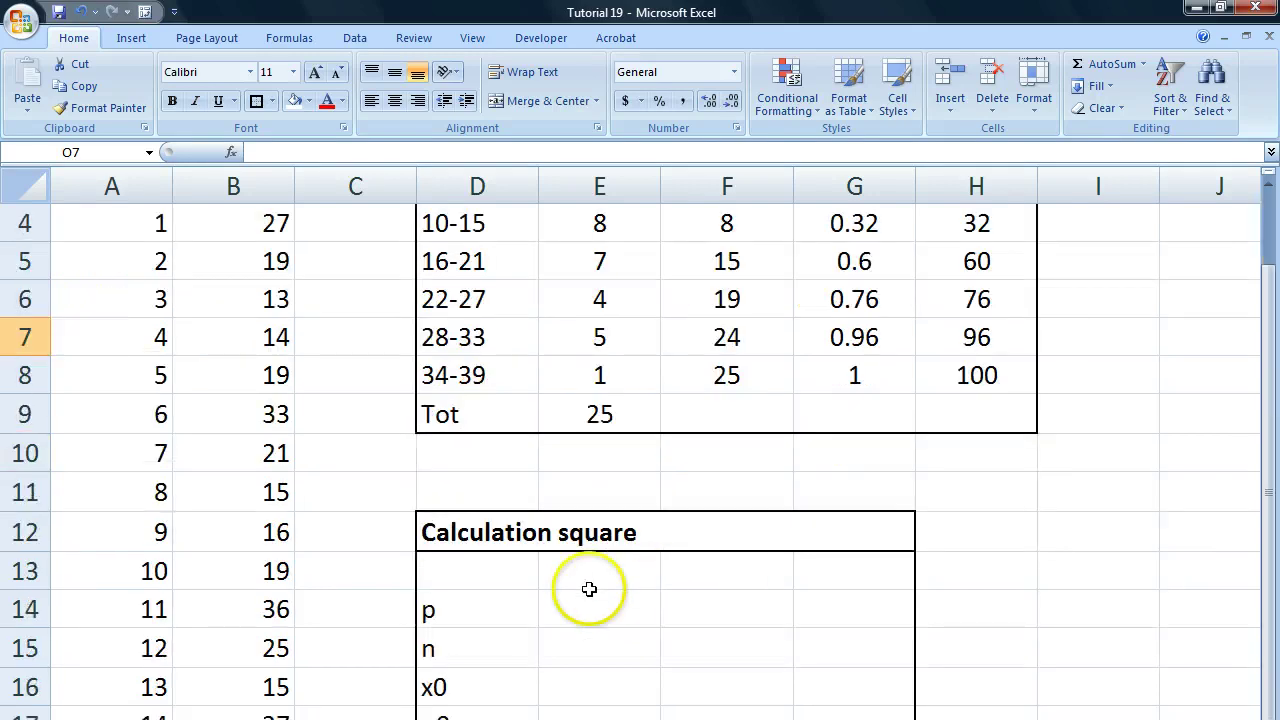
# Enter p as 25 in the calculation square.
pyautogui.click(528, 607)
pyautogui.click(567, 608)
pyautogui.scroll(-4, 562, 675)
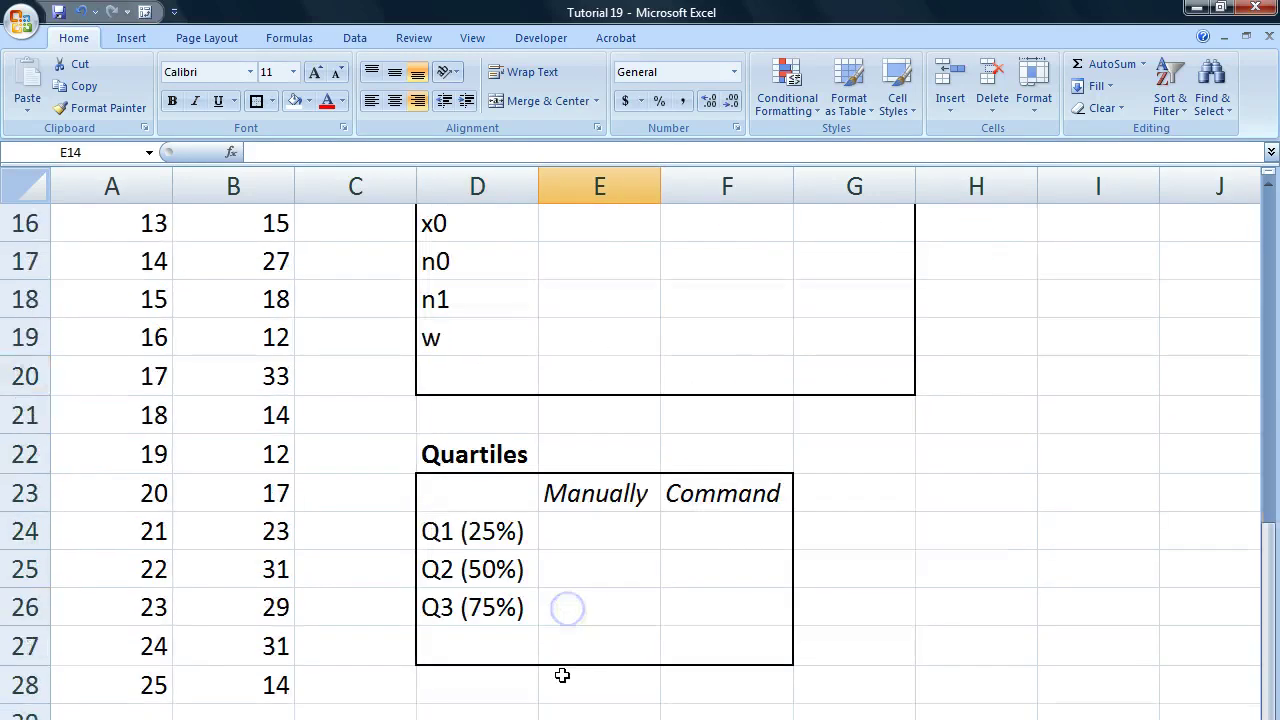
pyautogui.click(530, 531)
pyautogui.scroll(3, 531, 537)
pyautogui.click(587, 500)
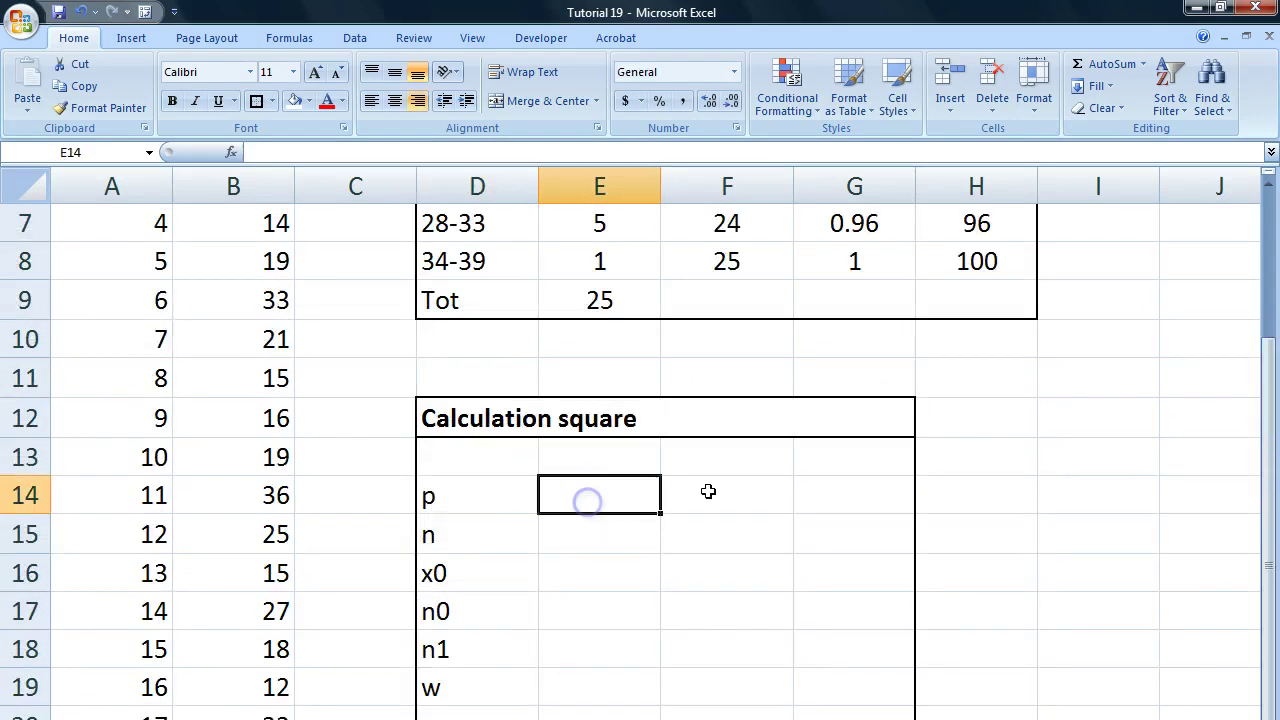
pyautogui.write('25')
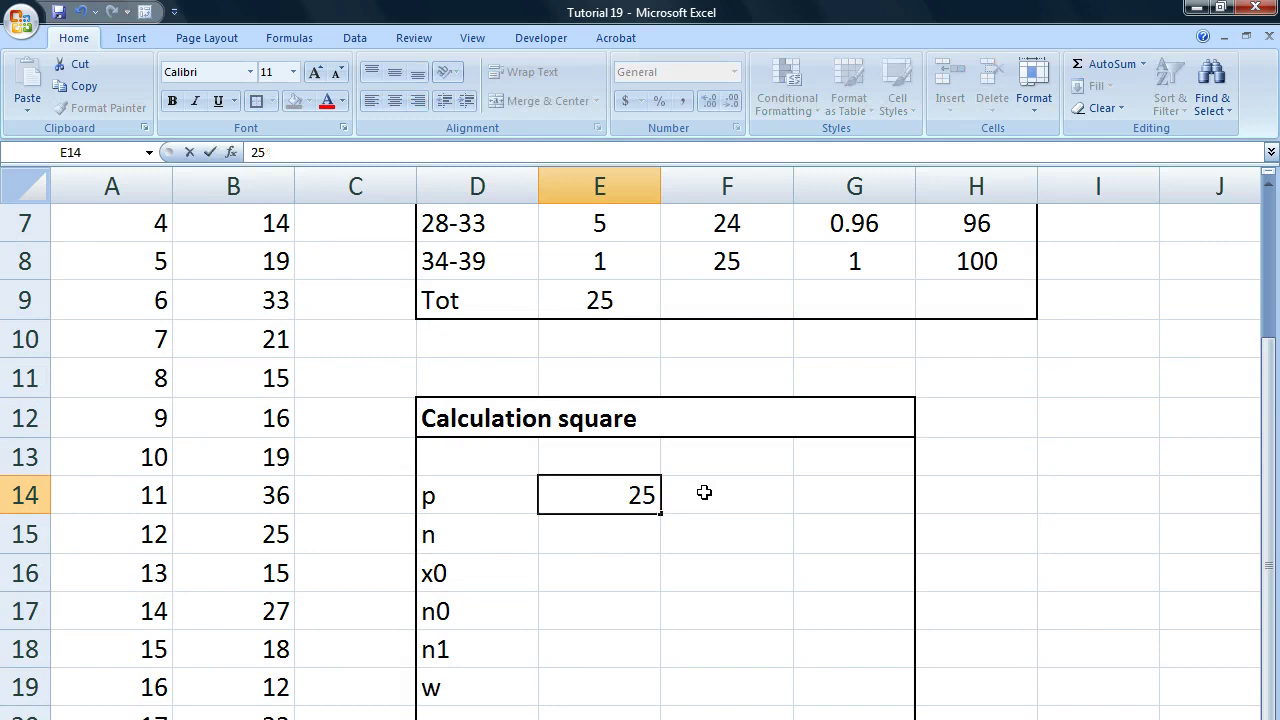
pyautogui.click(676, 550)
# Set n to the SUM of the frequency column, giving 25.
pyautogui.click(625, 540)
pyautogui.write('=SU')
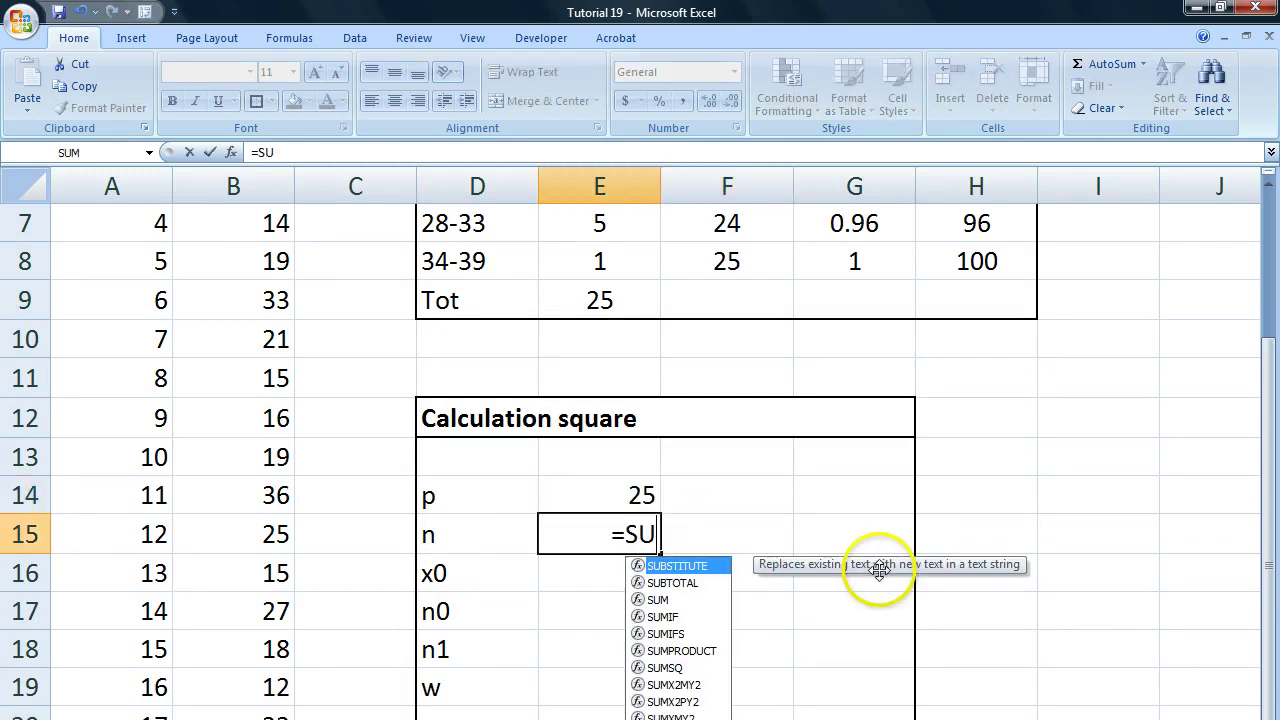
pyautogui.write('M(')
pyautogui.scroll(2, 630, 420)
pyautogui.moveTo(620, 350); pyautogui.dragTo(602, 496)
pyautogui.scroll(-2, 820, 506)
pyautogui.write(')')
pyautogui.press('Return')
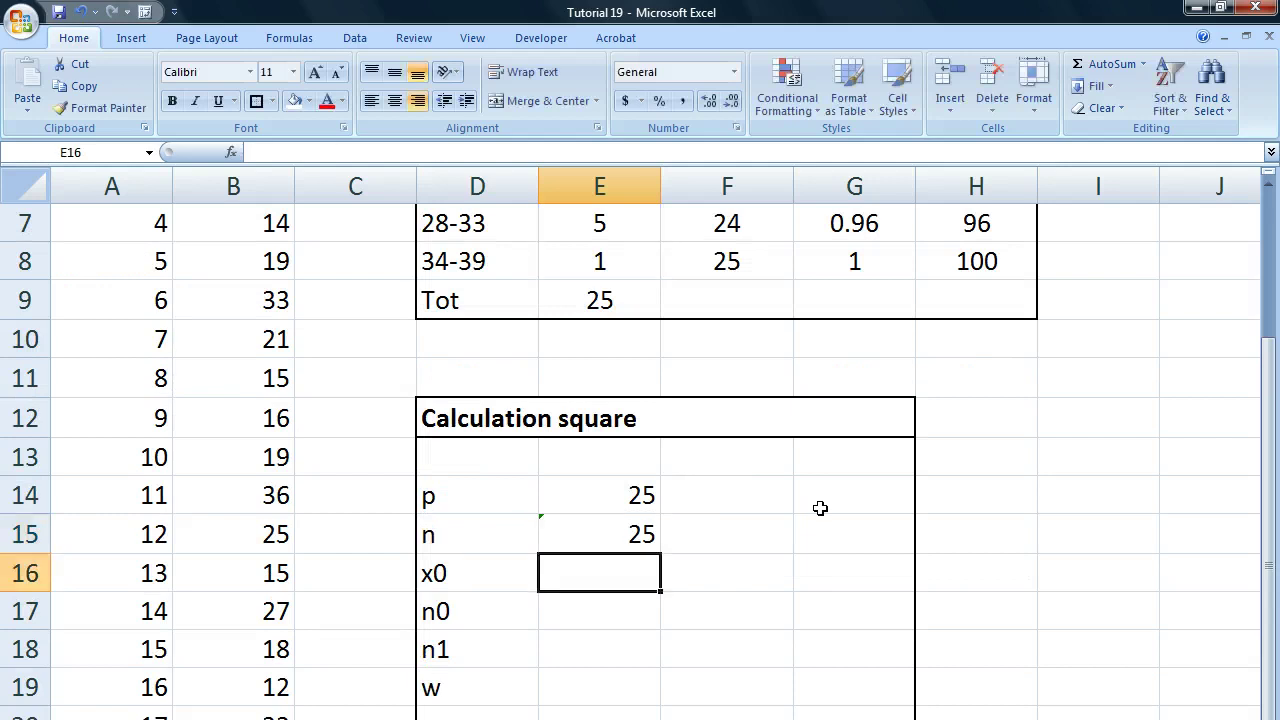
# Enter x0 as 9.5, the lower boundary of the 10-15 age class.
pyautogui.click(482, 582)
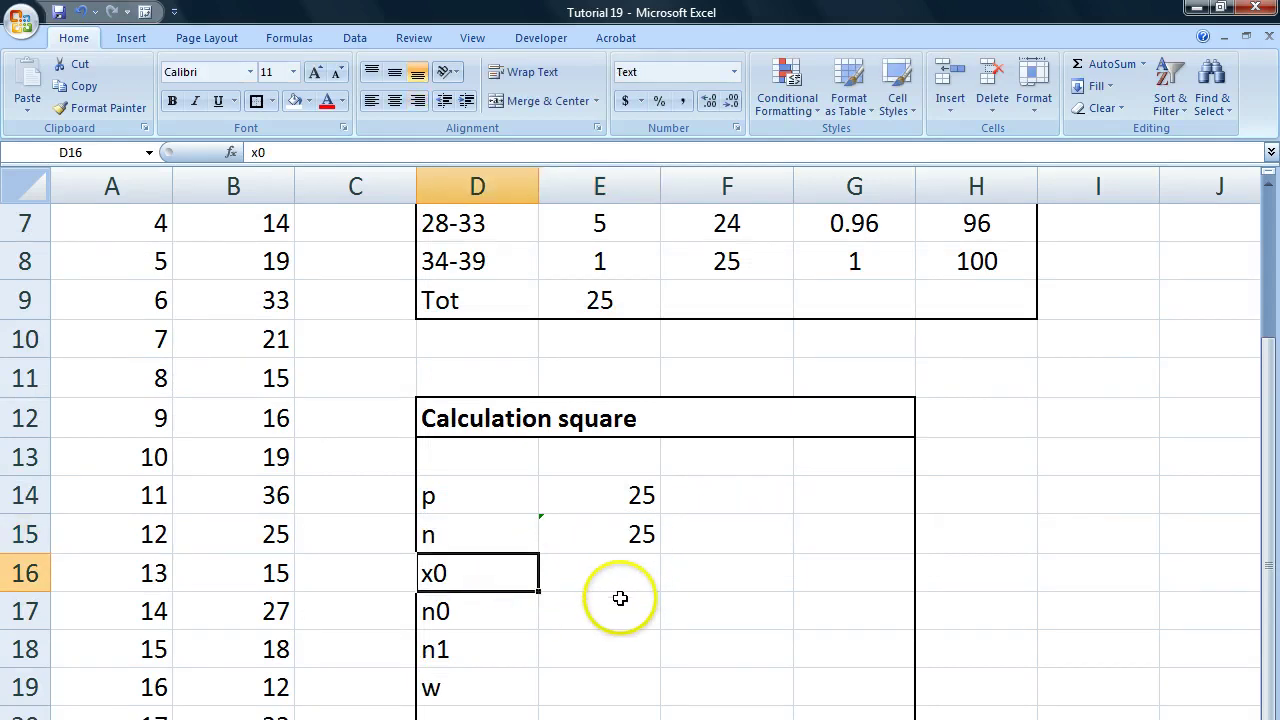
pyautogui.scroll(-2, 622, 578)
pyautogui.click(455, 655)
pyautogui.scroll(4, 640, 680)
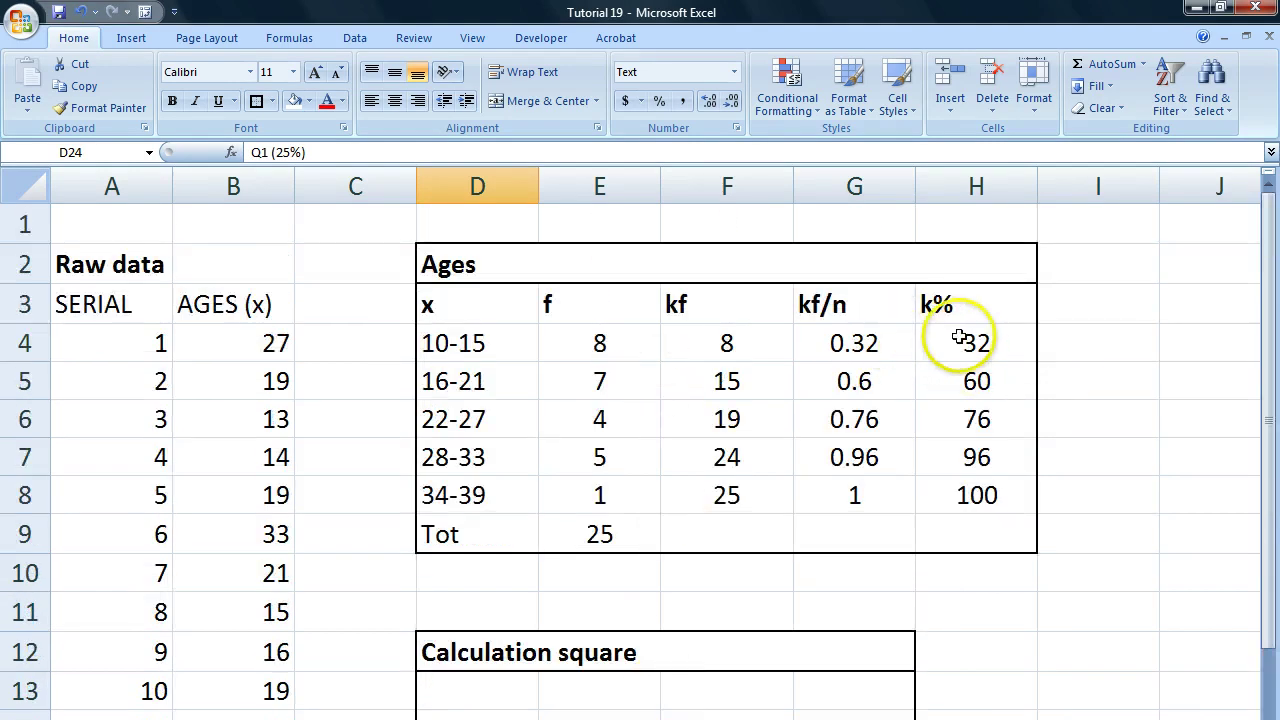
pyautogui.click(474, 352)
pyautogui.moveTo(751, 355); pyautogui.dragTo(949, 349)
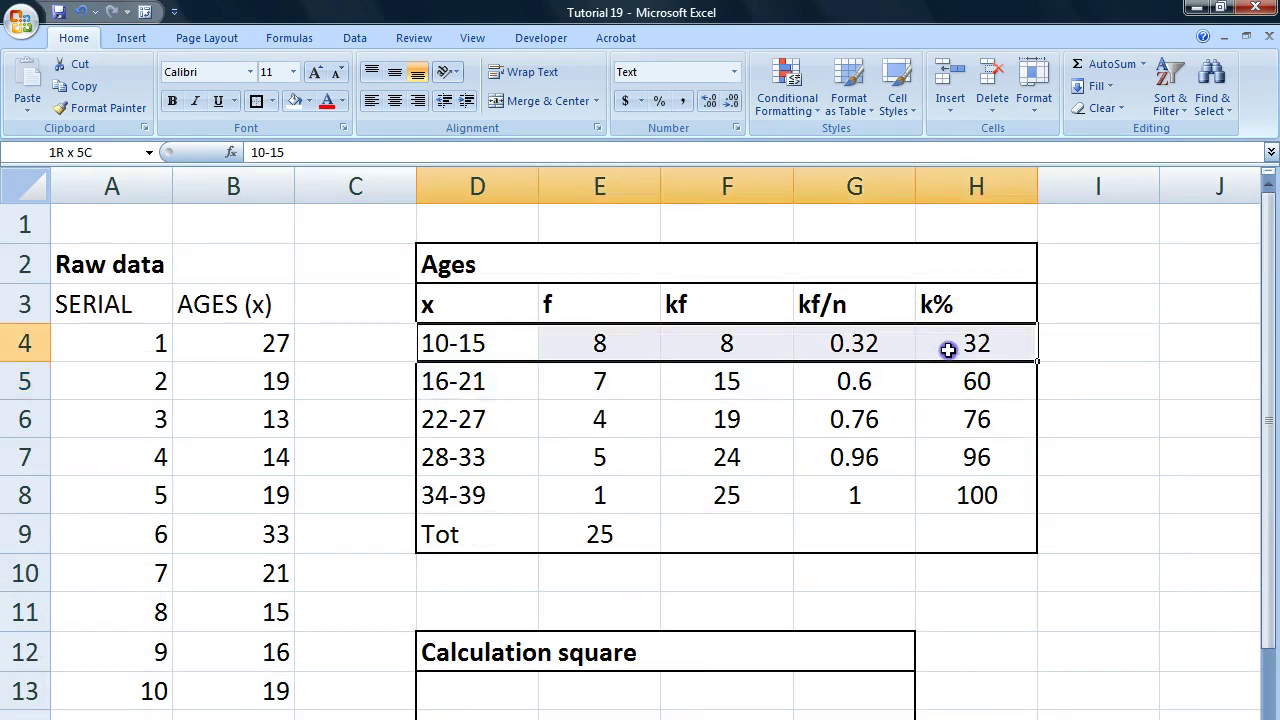
pyautogui.click(468, 348)
pyautogui.scroll(-2, 557, 650)
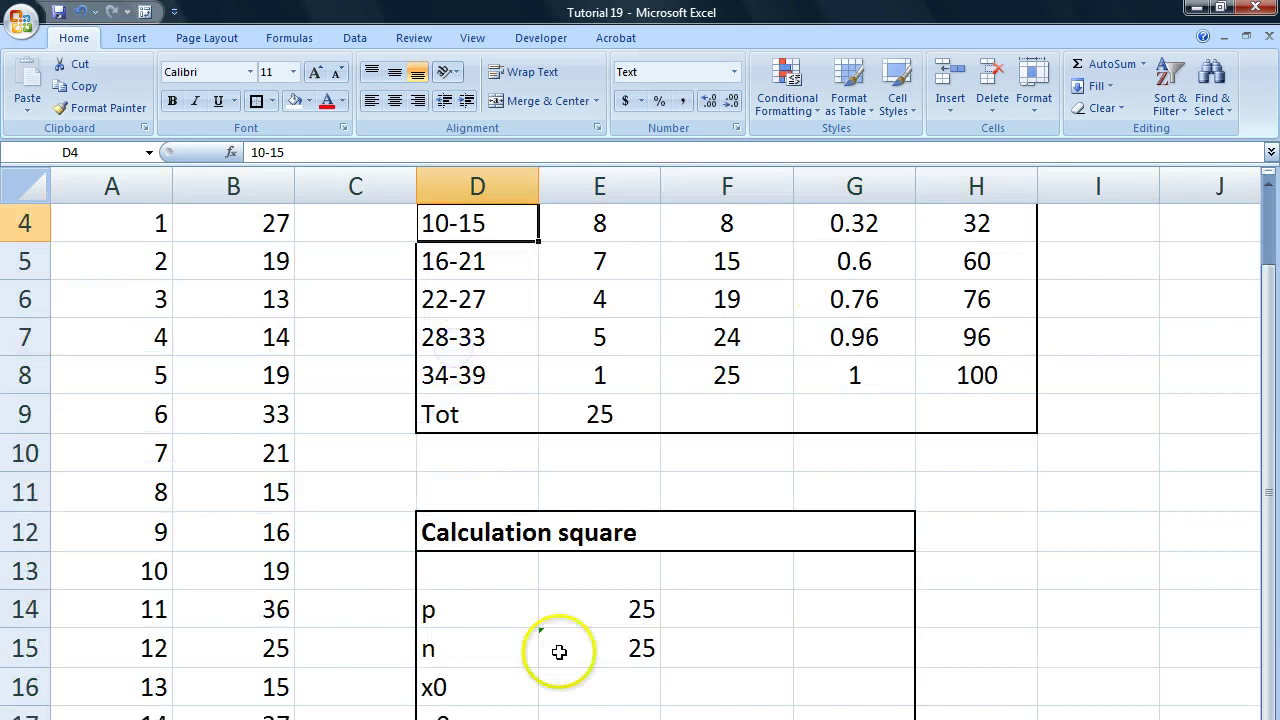
pyautogui.click(611, 562)
pyautogui.write('9.5')
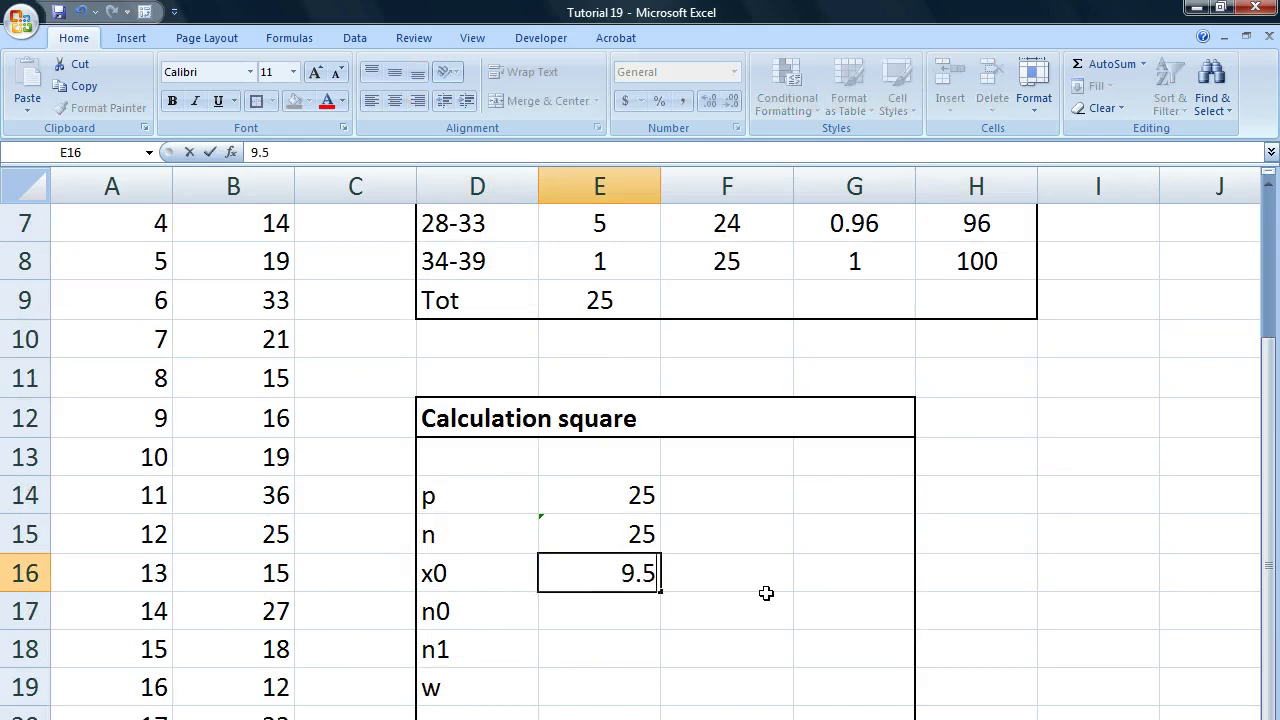
pyautogui.press('Return')
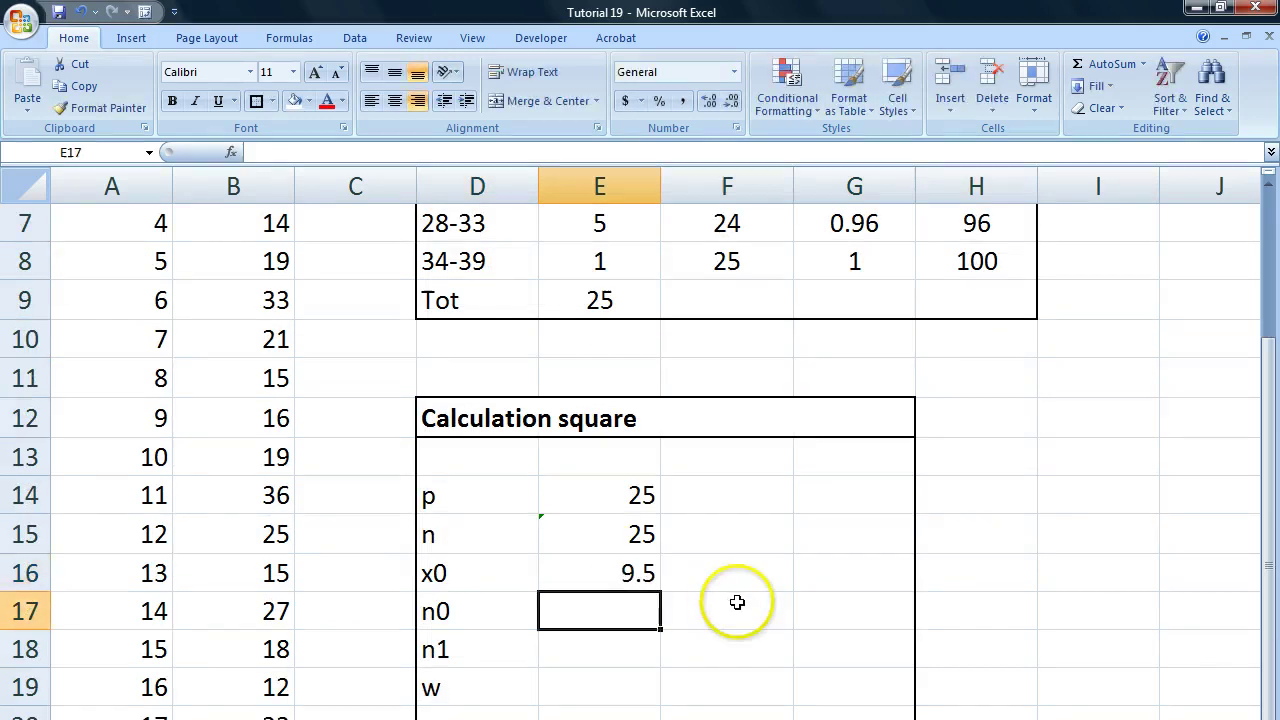
# Enter n0 as 0 for the first age class.
pyautogui.click(476, 611)
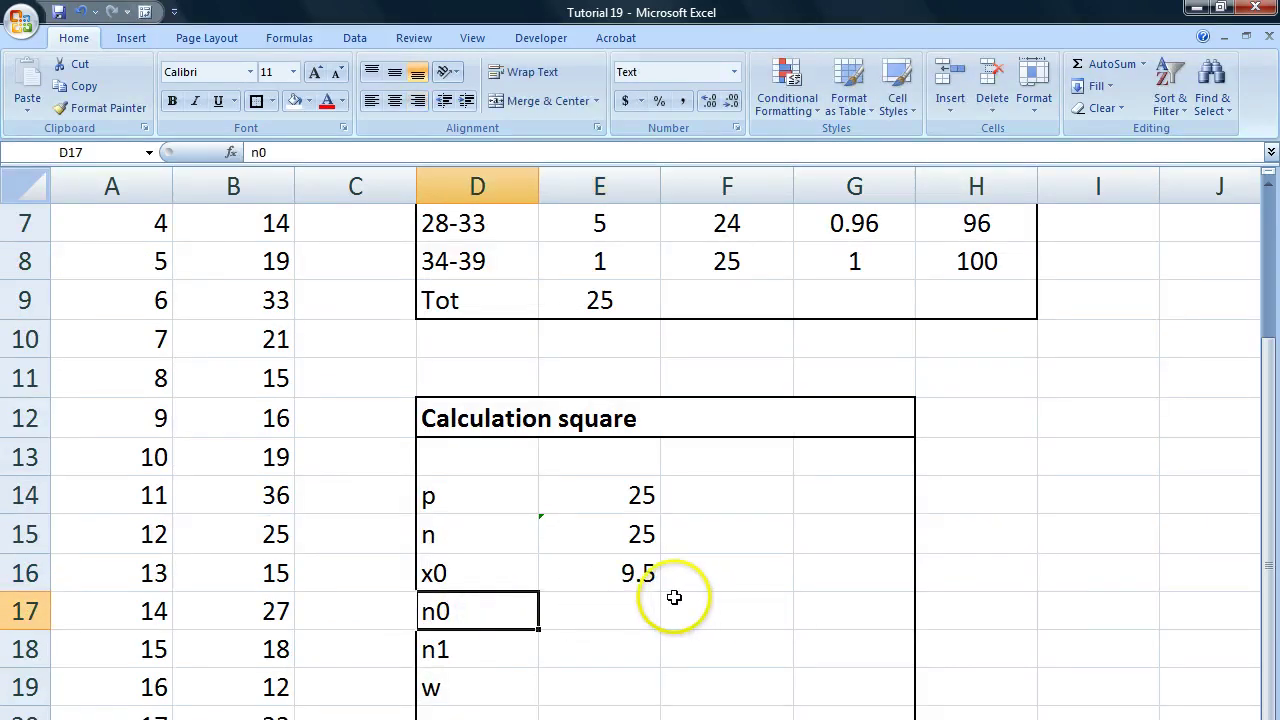
pyautogui.scroll(2, 648, 600)
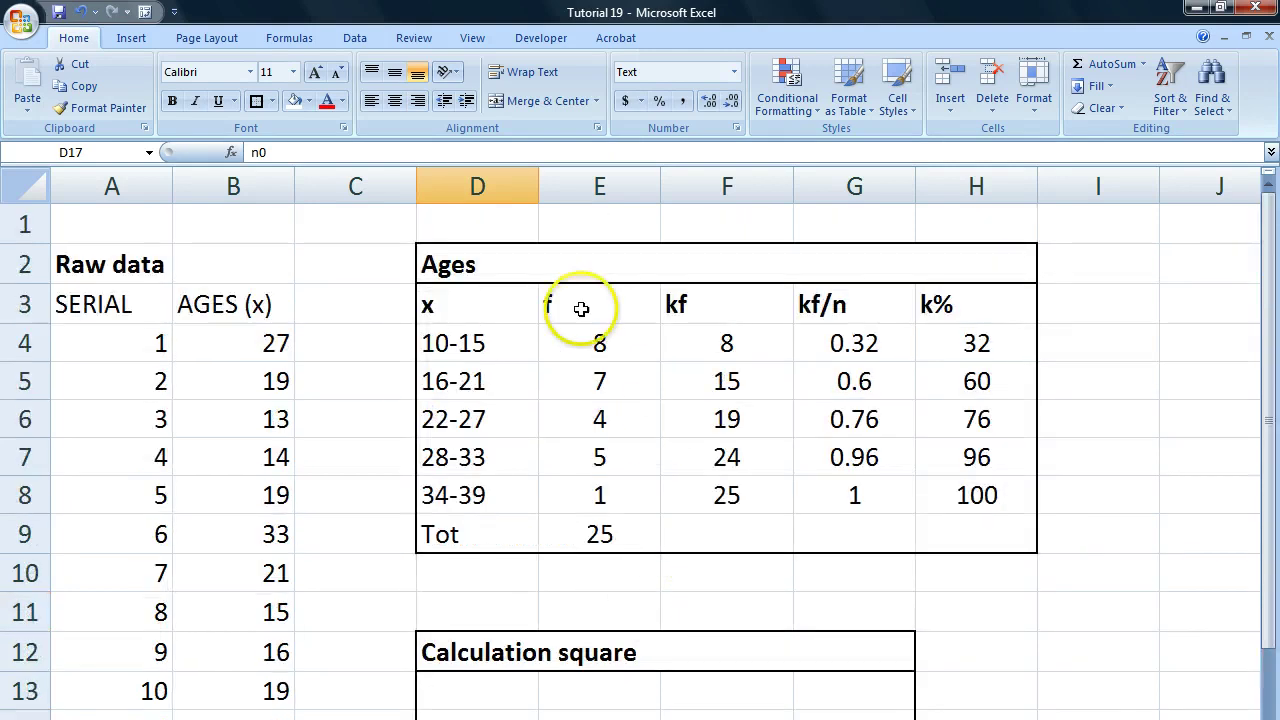
pyautogui.moveTo(438, 306); pyautogui.dragTo(943, 299)
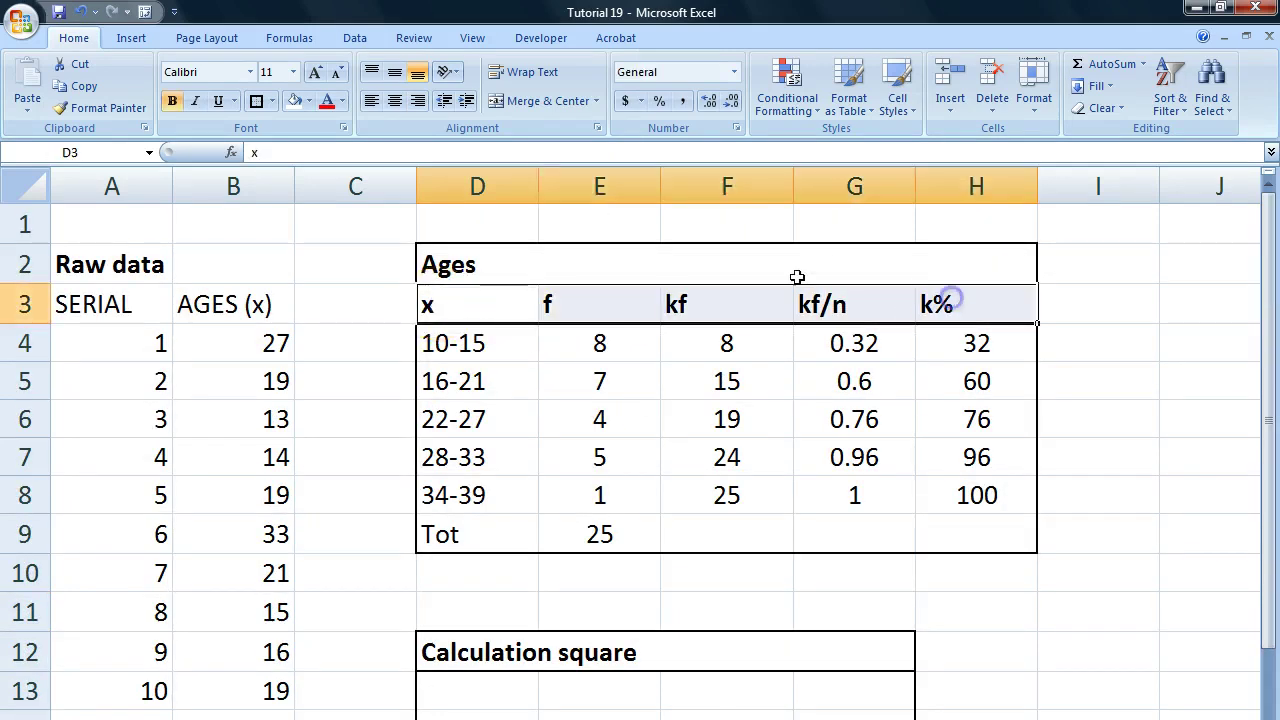
pyautogui.click(480, 345)
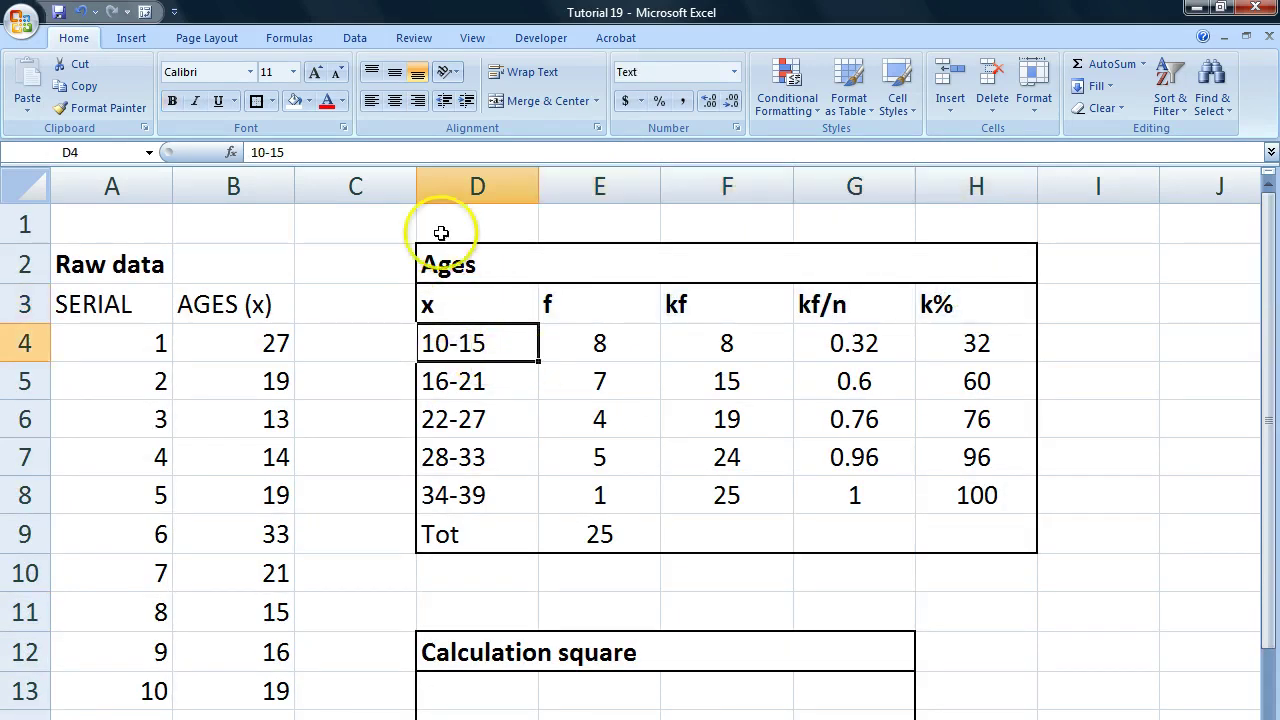
pyautogui.moveTo(410, 226); pyautogui.dragTo(1045, 568)
pyautogui.click(752, 521)
pyautogui.scroll(-2, 715, 707)
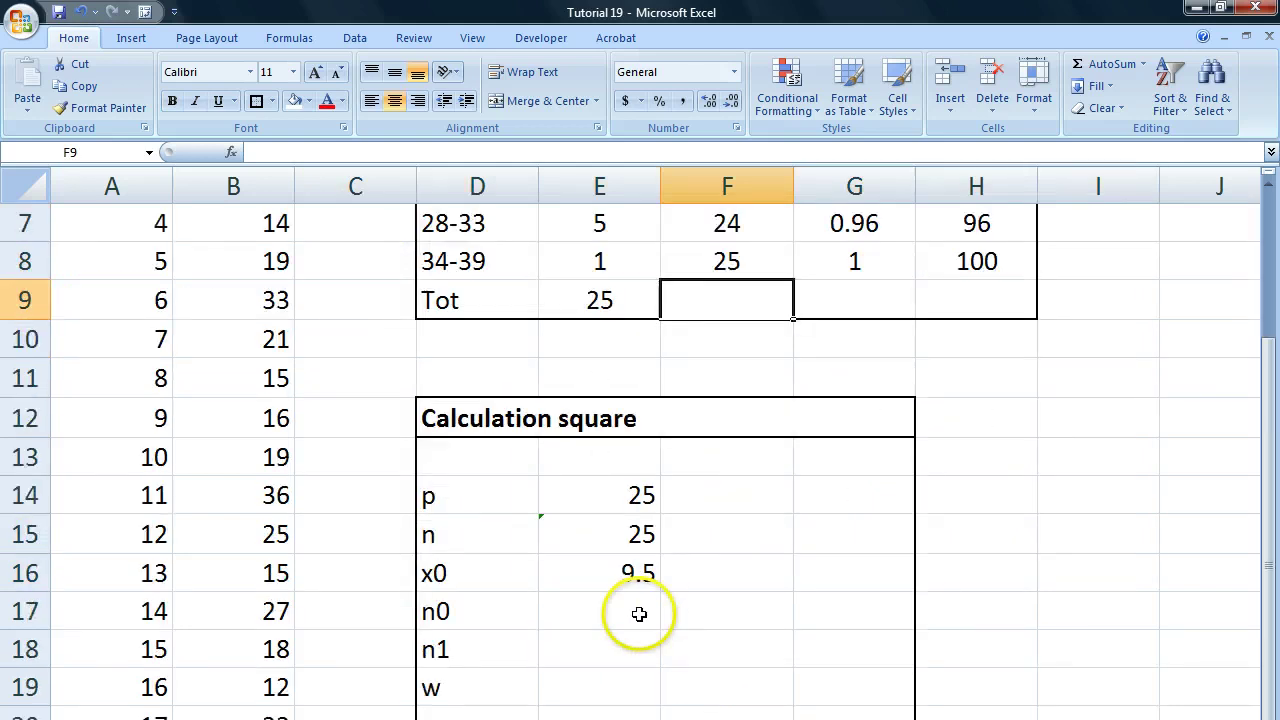
pyautogui.click(636, 611)
pyautogui.write('0')
pyautogui.press('Return')
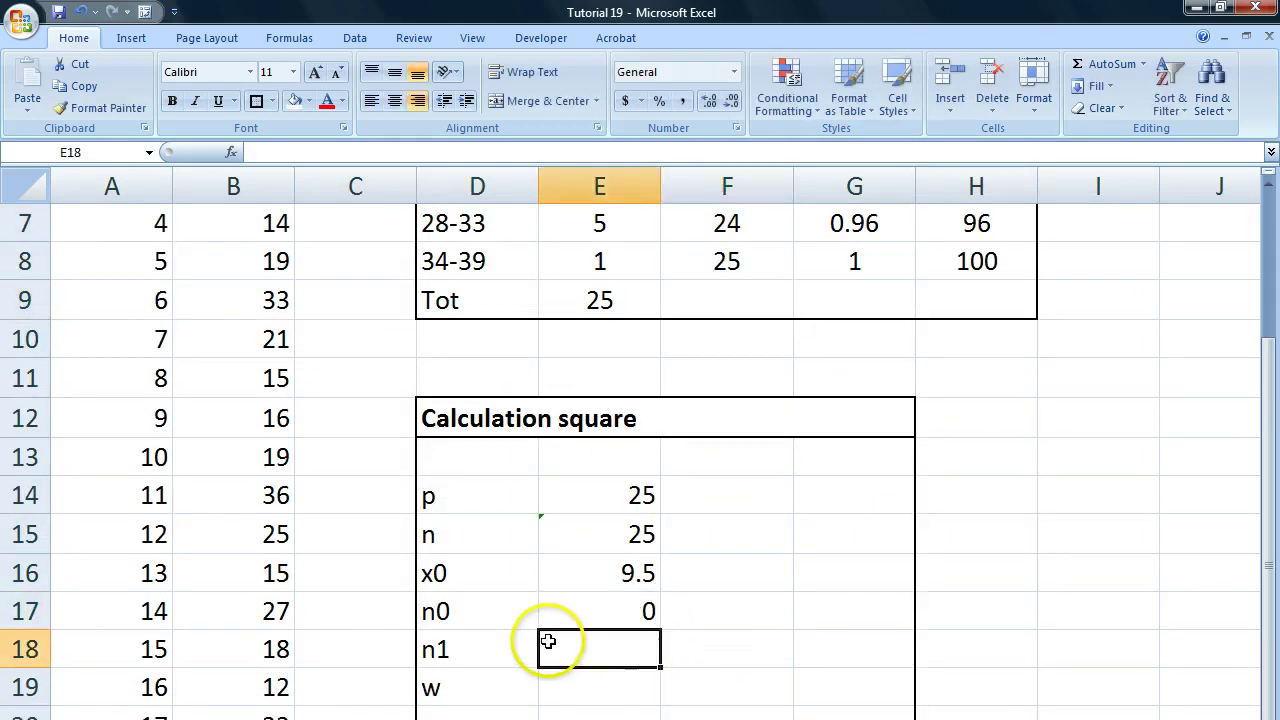
# Enter n1 as 8, the cumulative frequency of the 10-15 class.
pyautogui.scroll(2, 628, 242)
pyautogui.moveTo(468, 347); pyautogui.dragTo(1035, 350)
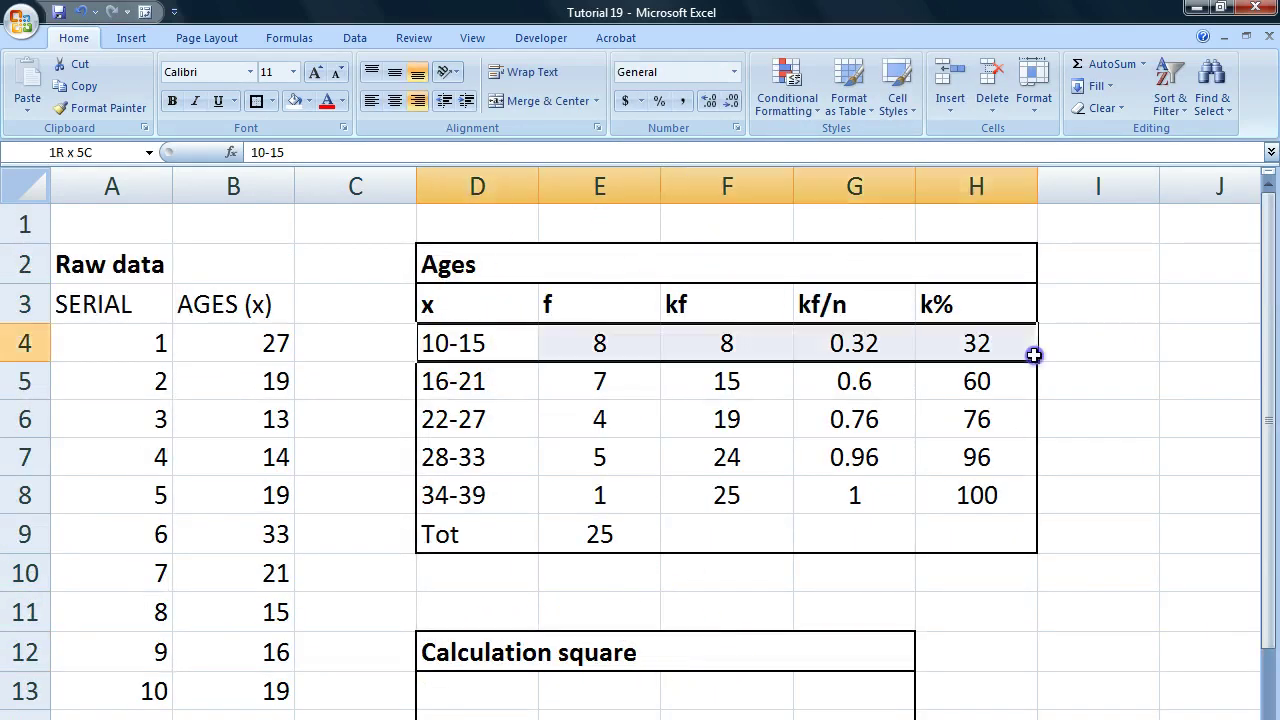
pyautogui.click(745, 344)
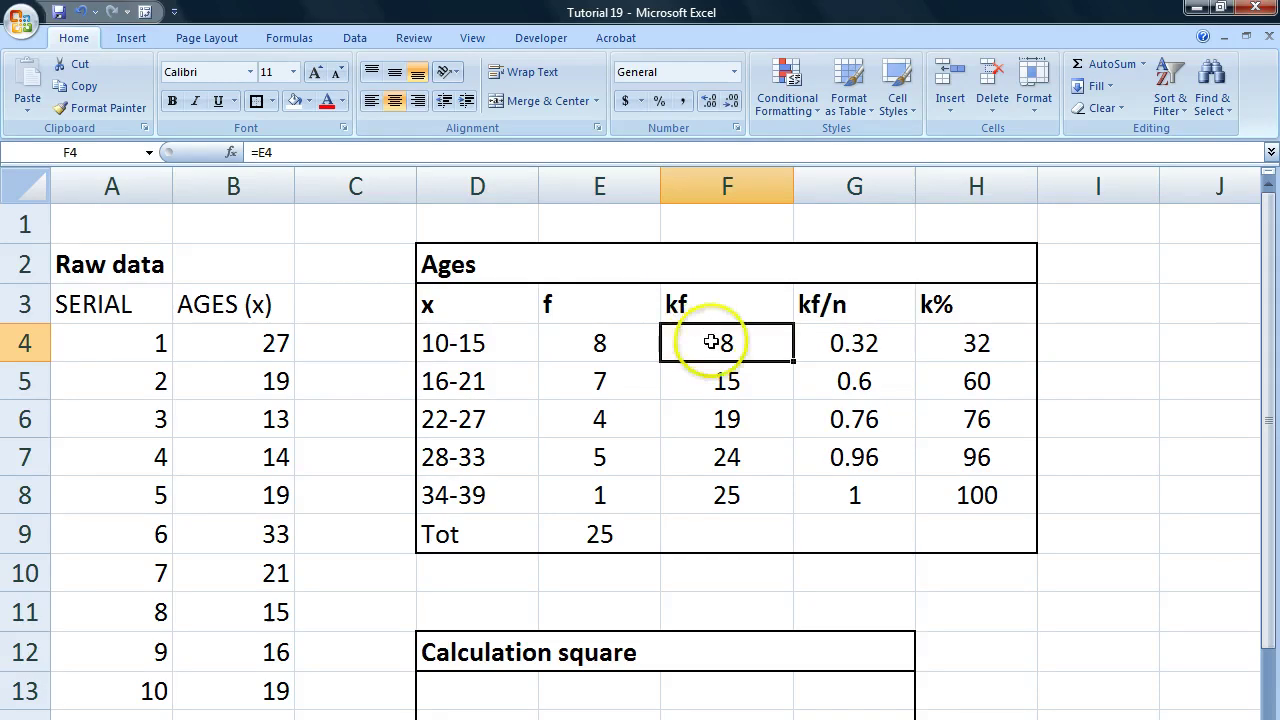
pyautogui.scroll(-4, 620, 416)
pyautogui.click(620, 416)
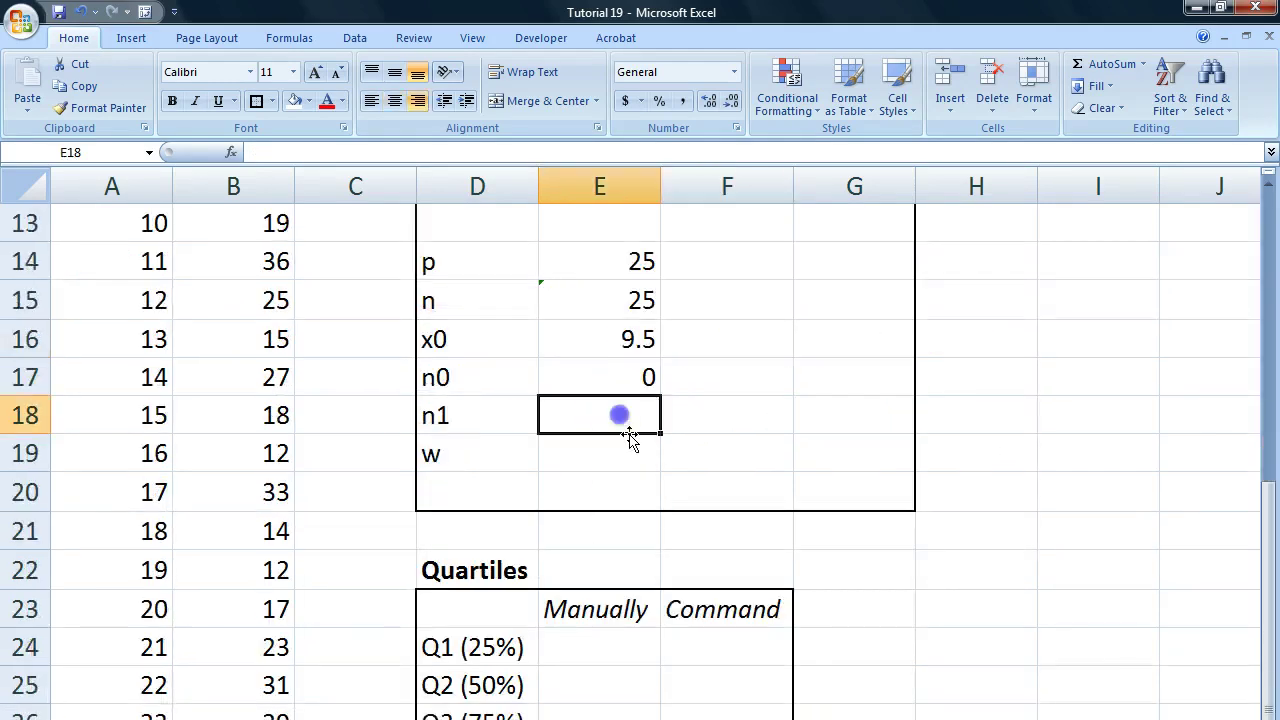
pyautogui.write('8')
pyautogui.press('Return')
# Set class width w with the formula =15.5-E16, giving 6.
pyautogui.scroll(4, 771, 517)
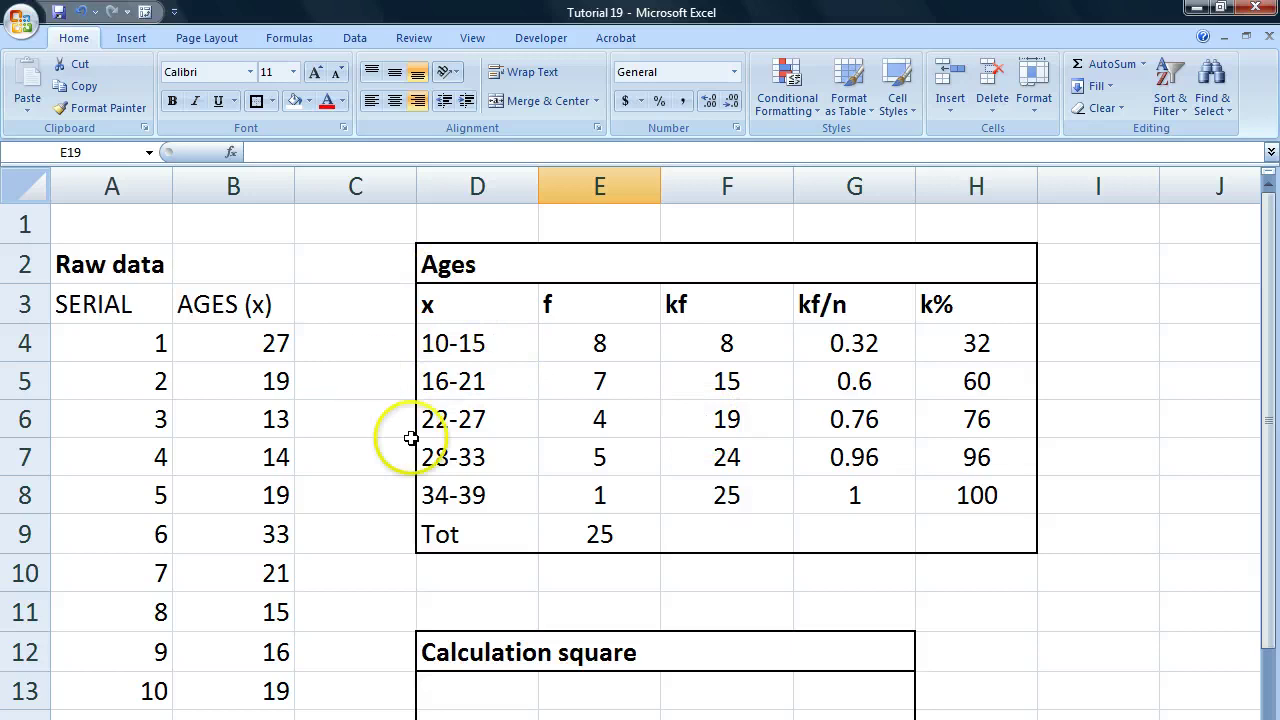
pyautogui.scroll(-3, 561, 469)
pyautogui.write('=1')
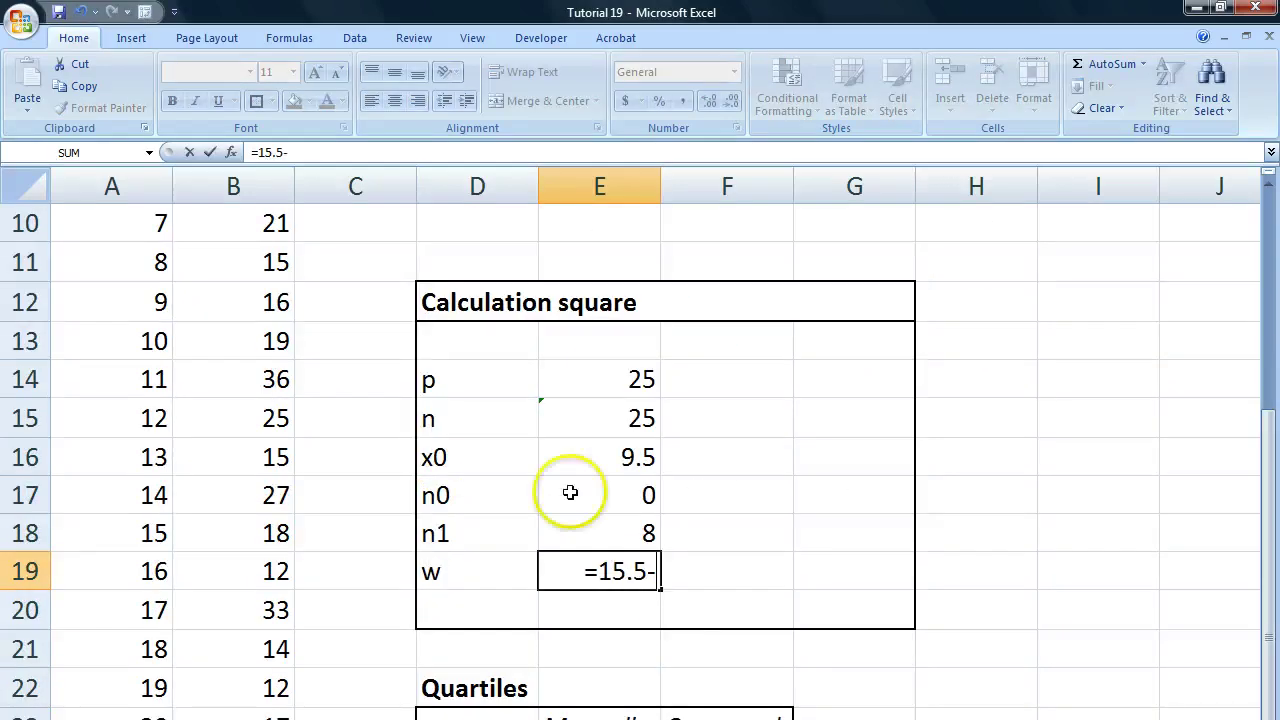
pyautogui.write('5.5-')
pyautogui.click(630, 457)
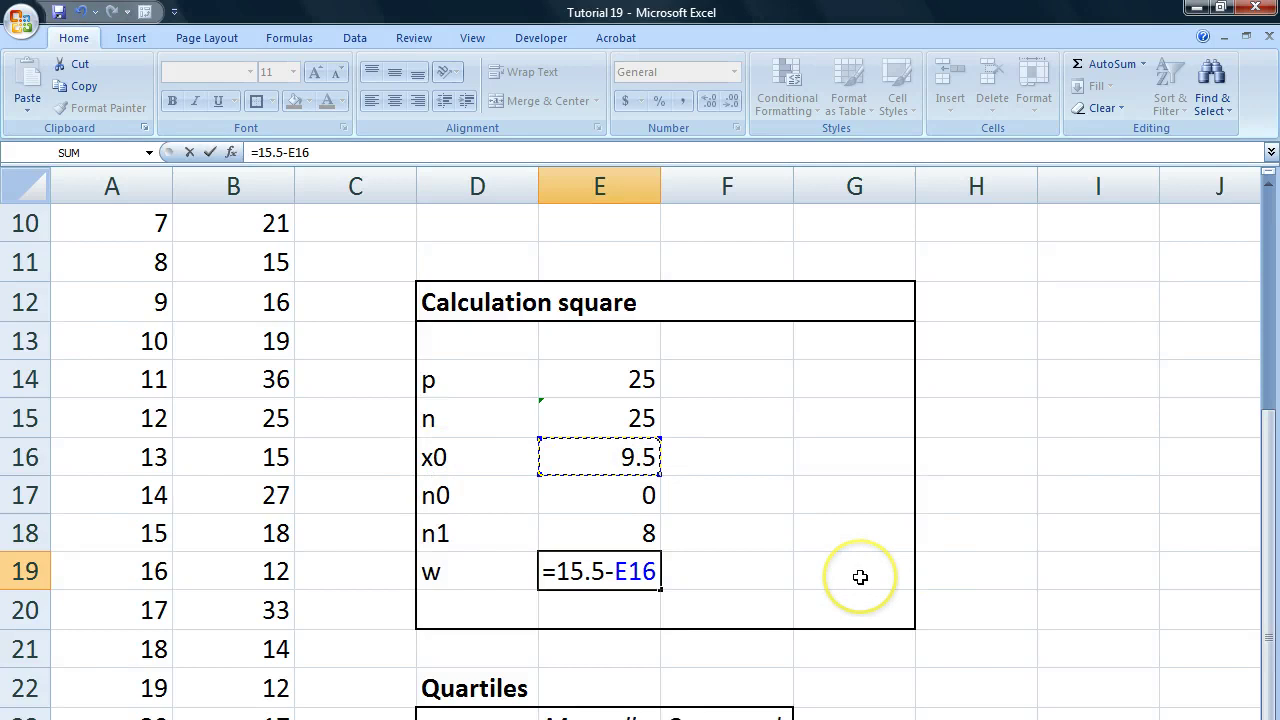
pyautogui.press('Return')
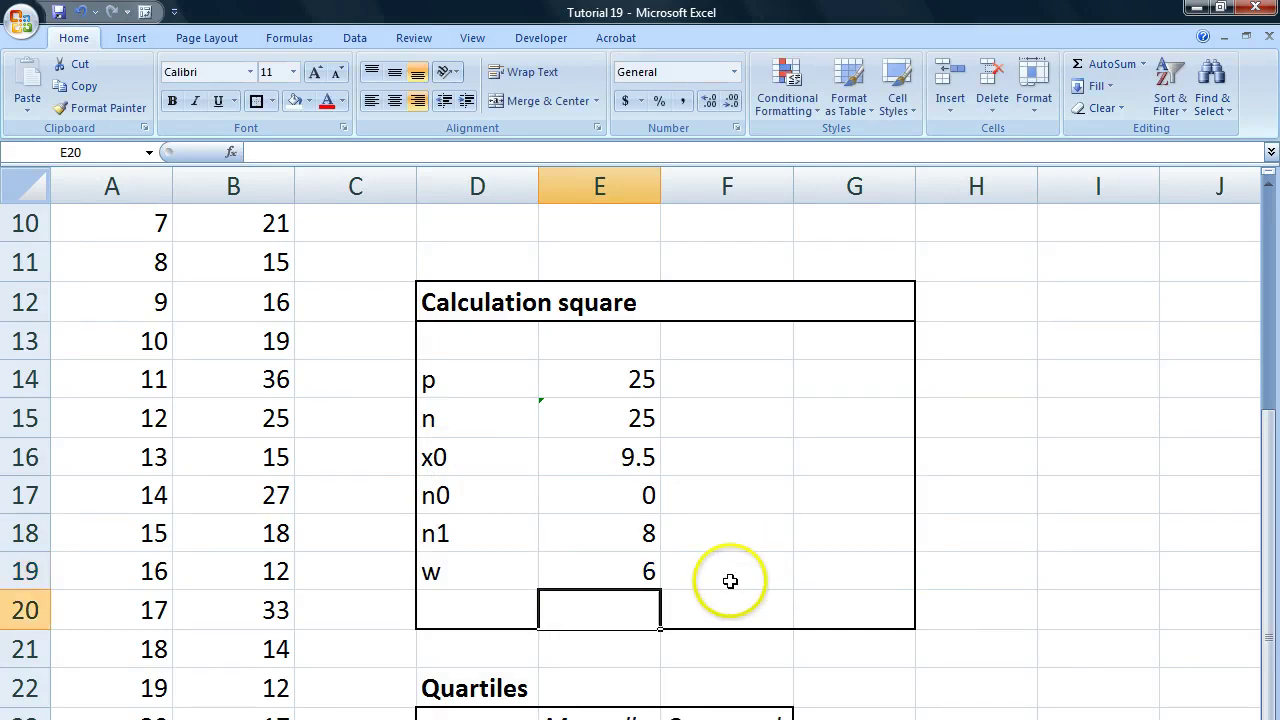
pyautogui.hscroll(4, 640, 440)
pyautogui.scroll(3, 823, 529)
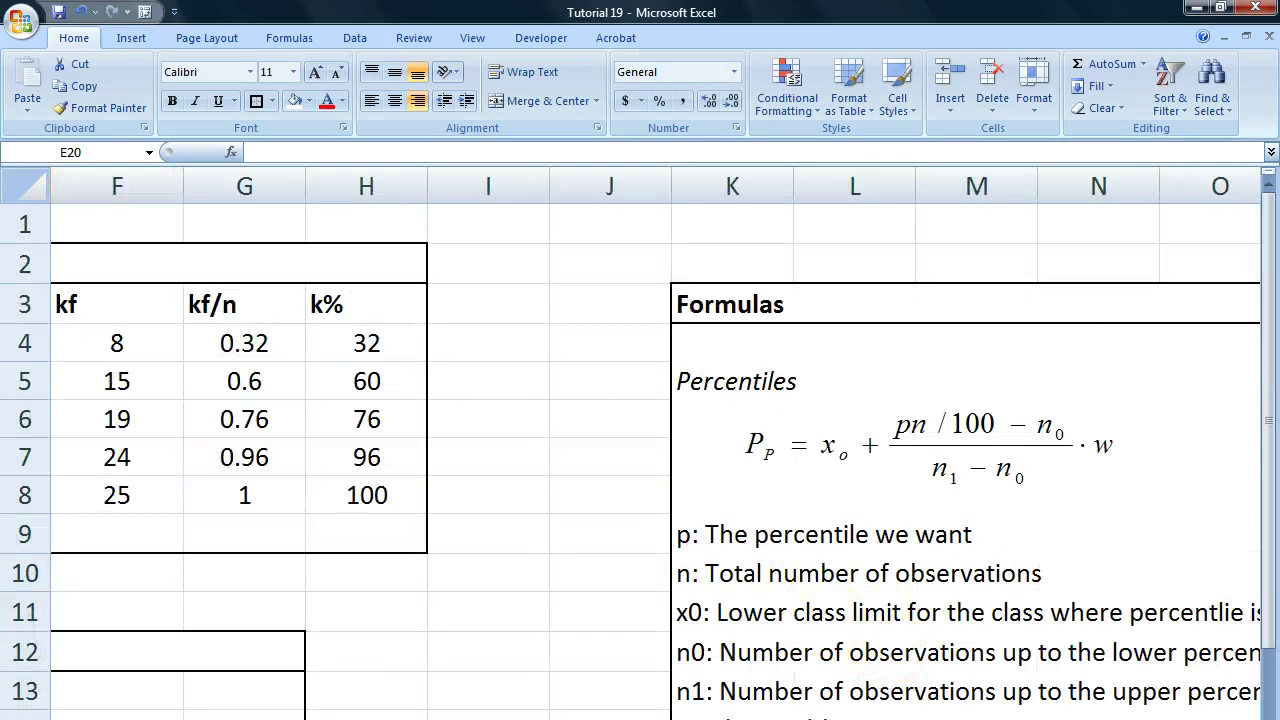
pyautogui.hscroll(1, 809, 623)
pyautogui.scroll(-1, 791, 551)
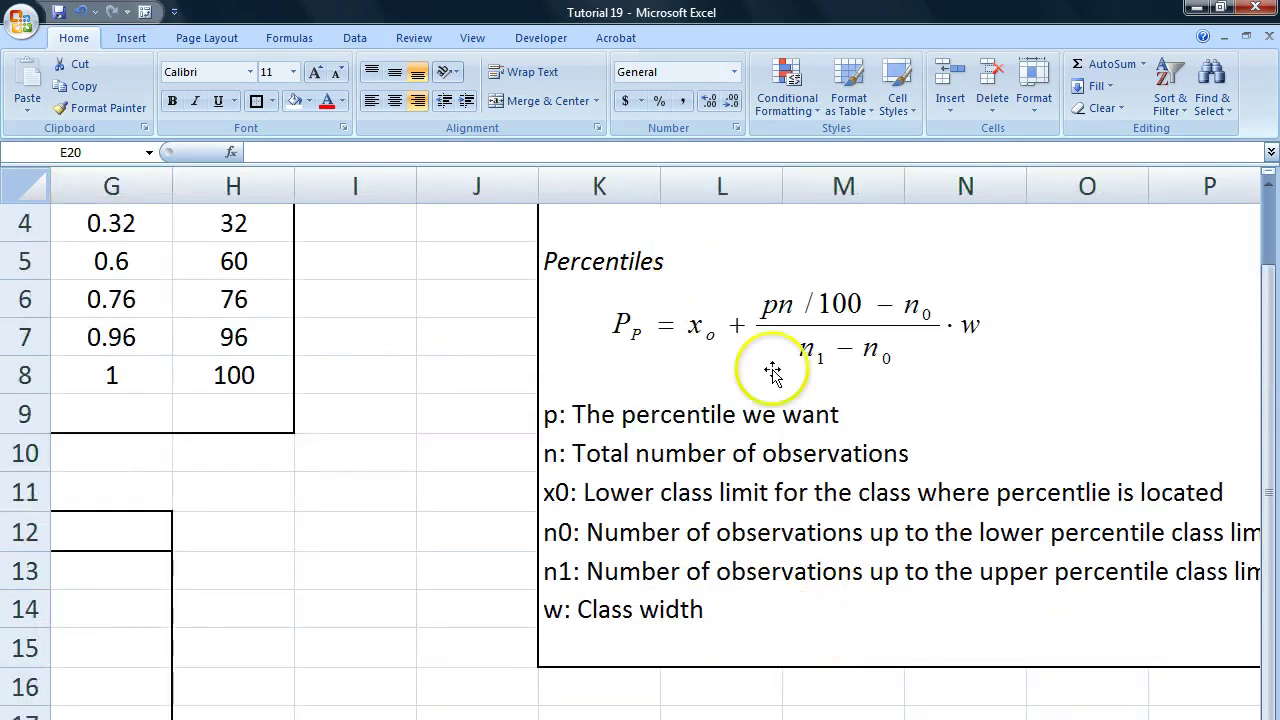
pyautogui.hscroll(-5, 694, 623)
pyautogui.scroll(-4, 694, 623)
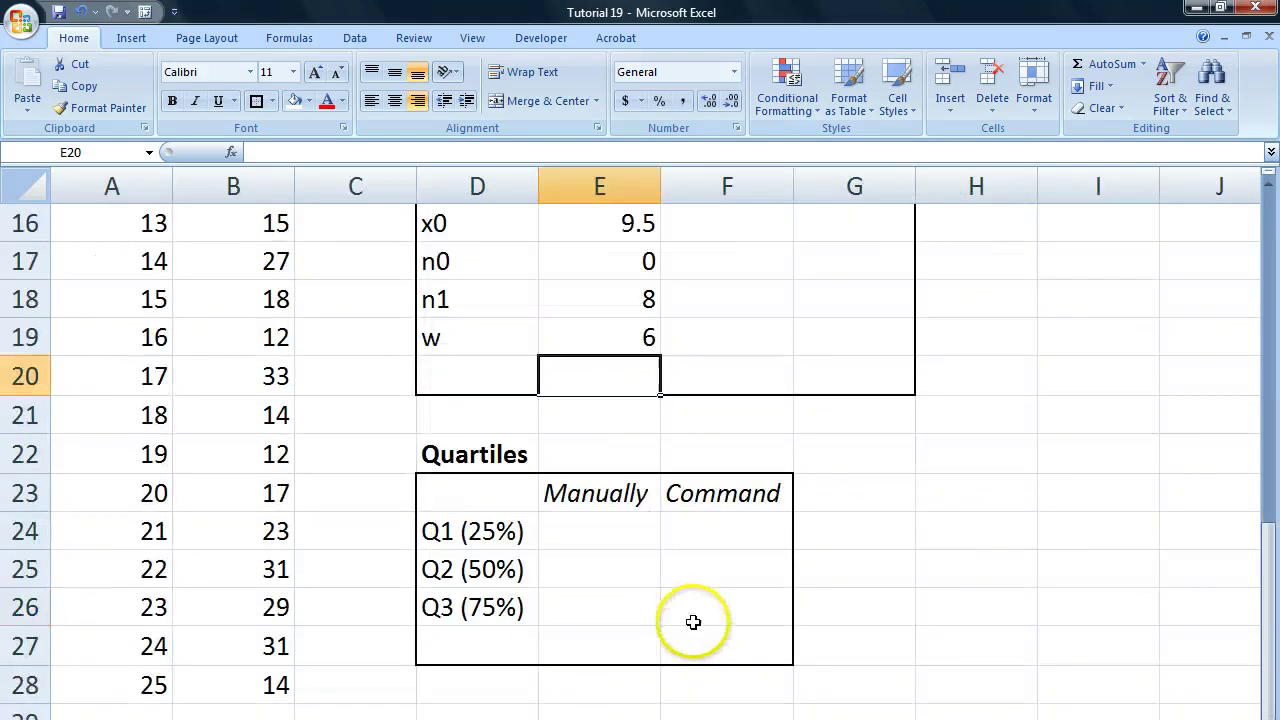
pyautogui.click(616, 531)
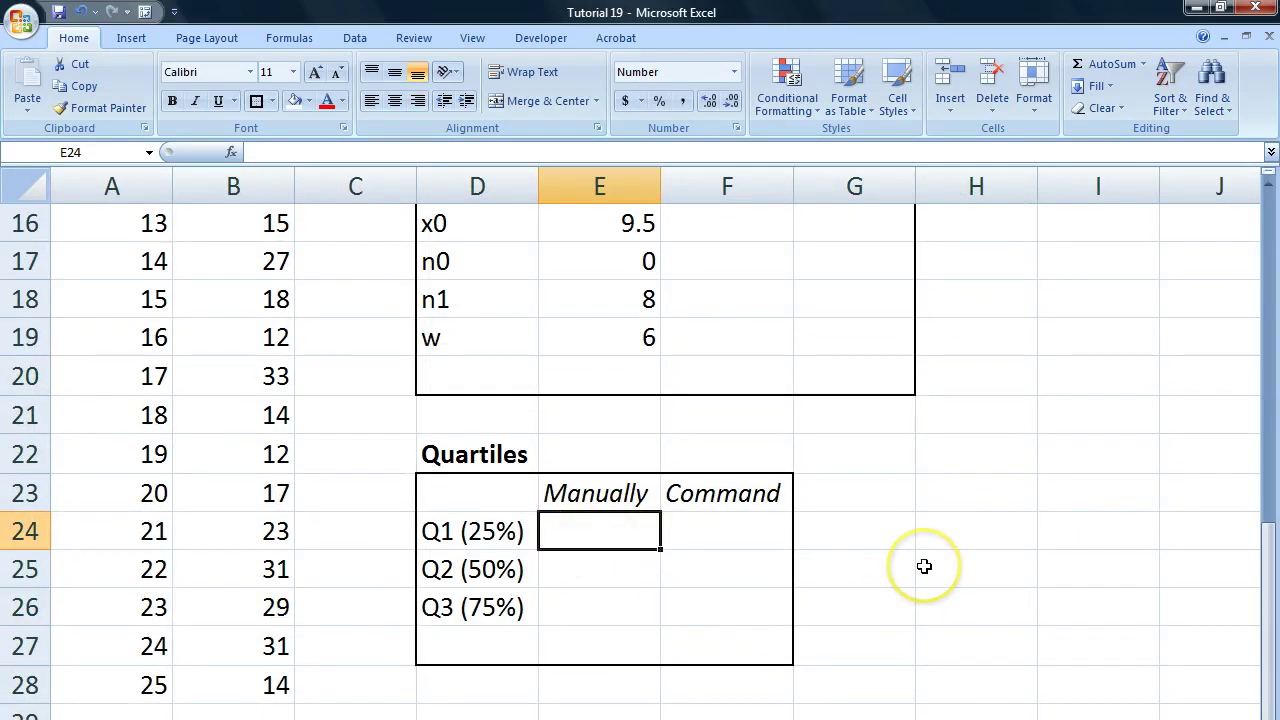
# Start the Q1 formula in E24 as =E16+(((E14*E15)/100)-.
pyautogui.write('=')
pyautogui.scroll(2, 924, 566)
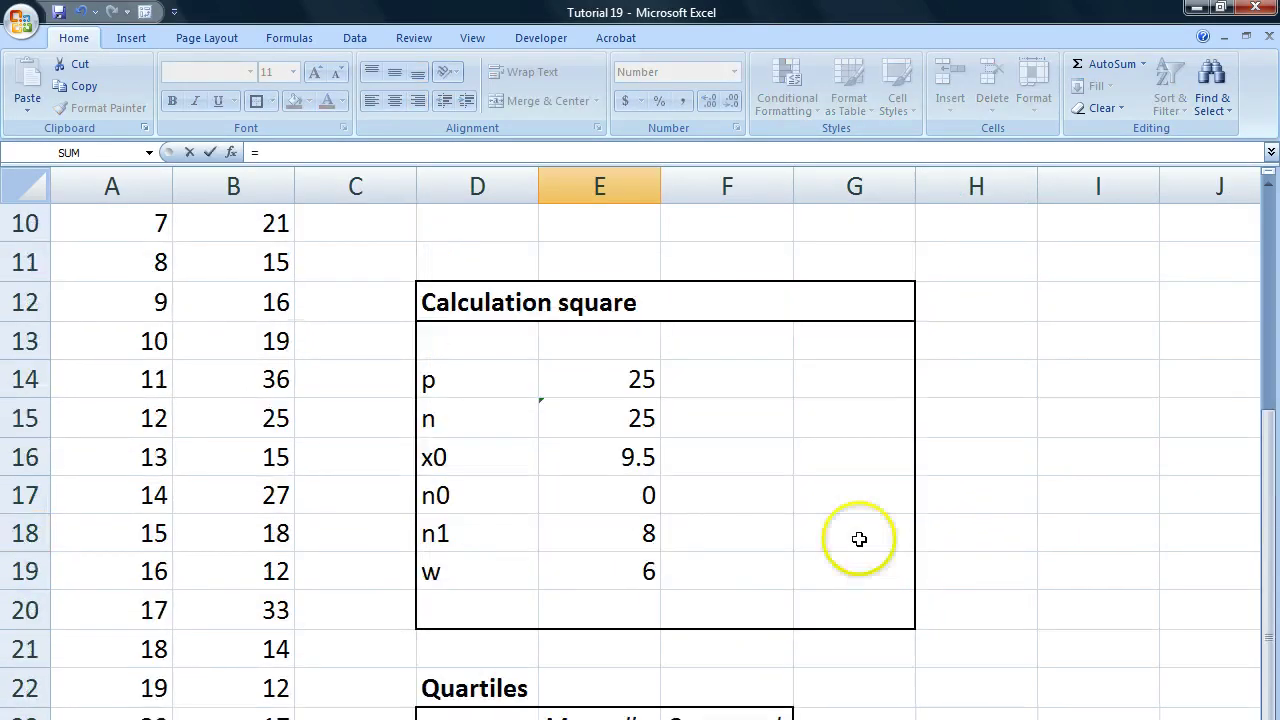
pyautogui.click(588, 460)
pyautogui.scroll(-3, 708, 558)
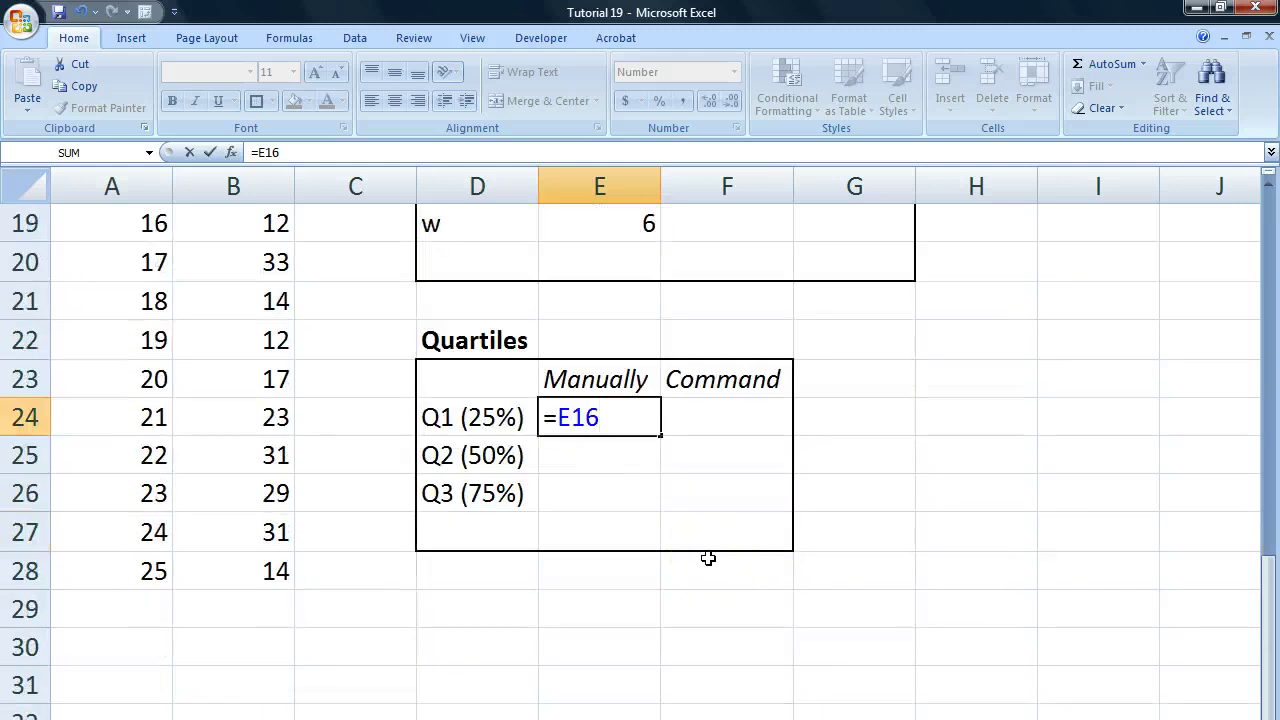
pyautogui.write('+(((')
pyautogui.scroll(3, 750, 575)
pyautogui.click(630, 378)
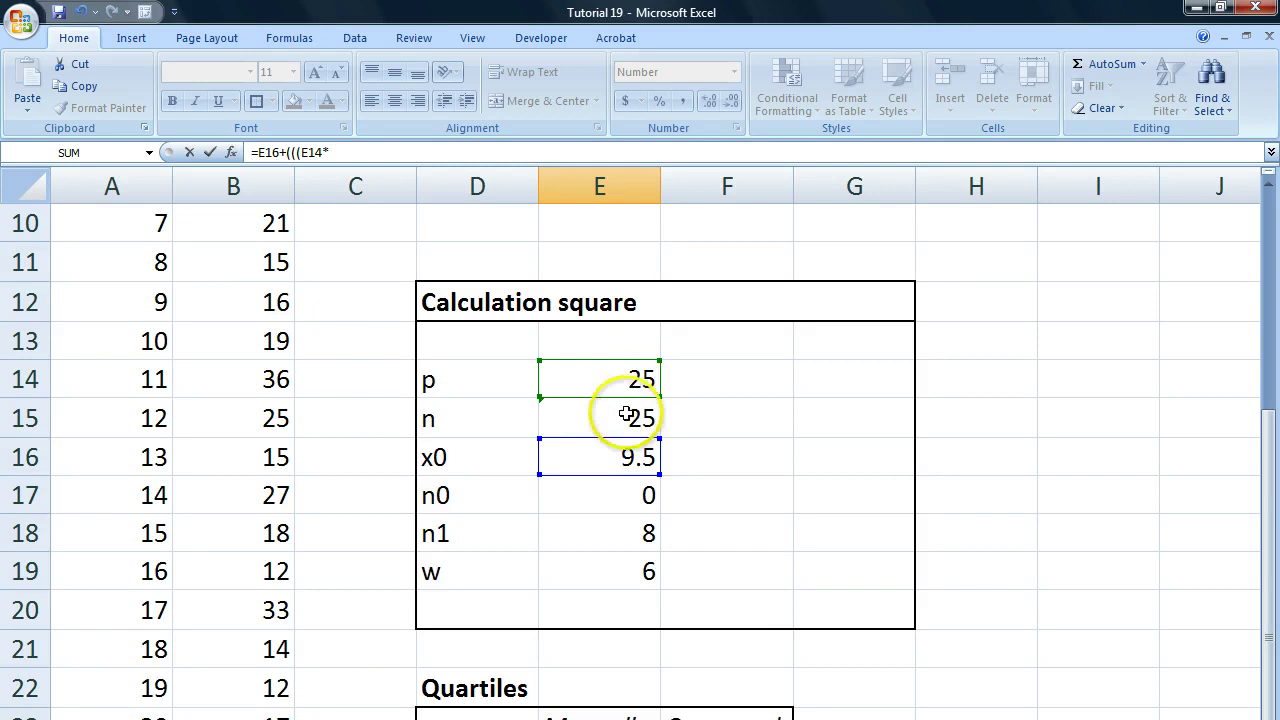
pyautogui.scroll(-1, 640, 470)
pyautogui.scroll(2, 640, 520)
pyautogui.write('*')
pyautogui.click(635, 540)
pyautogui.scroll(-3, 842, 507)
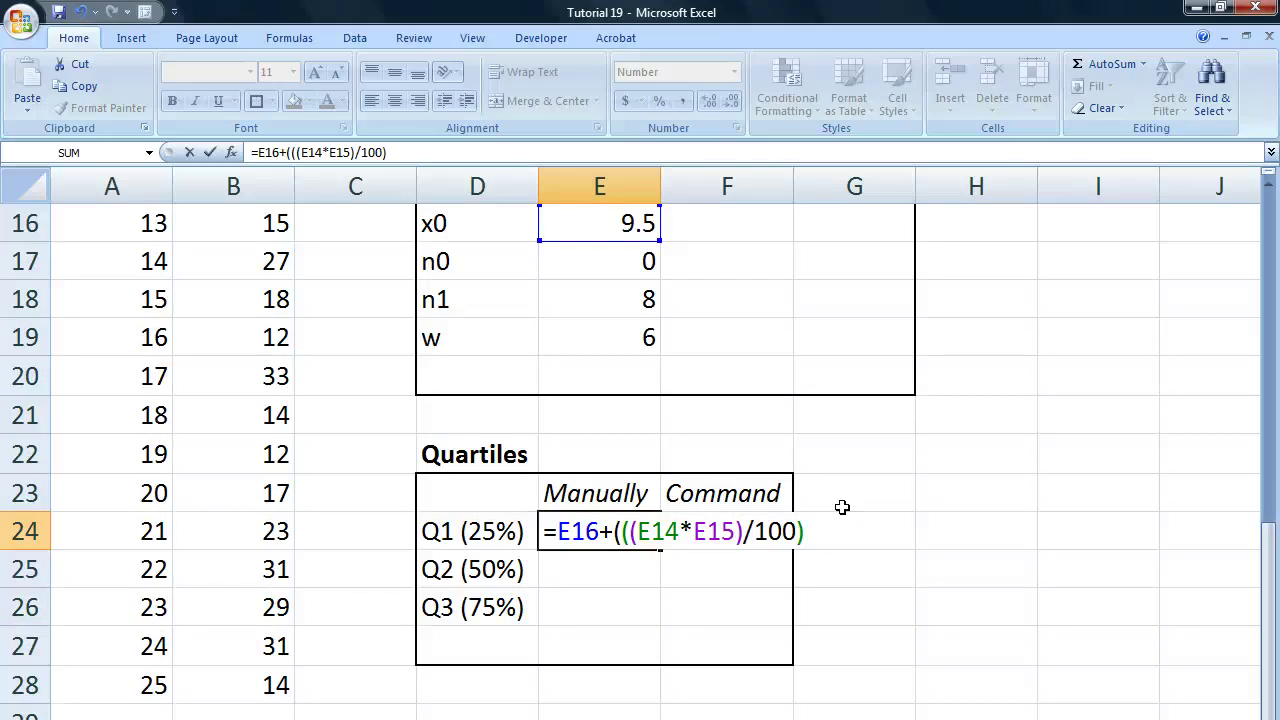
pyautogui.write(')/100)-')
# Complete the formula with n0, divisor (E18-E17) and width E19, giving 14.19.
pyautogui.scroll(2, 509, 443)
pyautogui.click(577, 500)
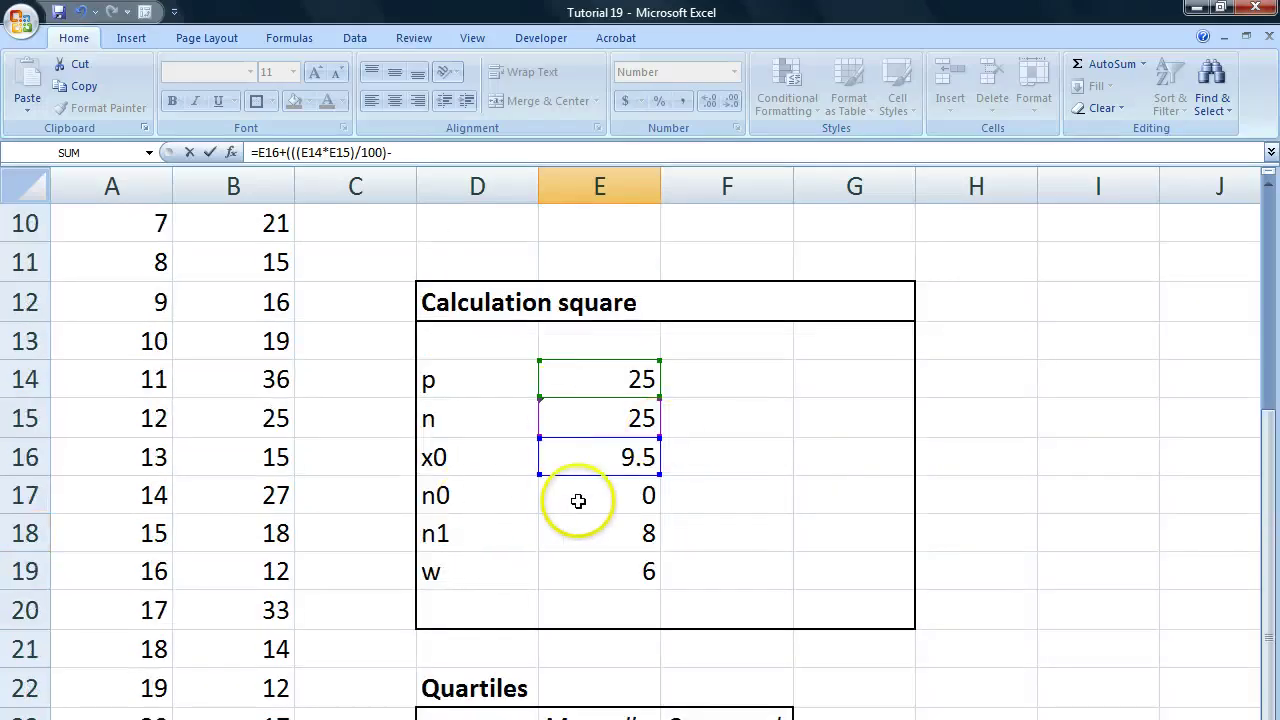
pyautogui.scroll(-3, 734, 477)
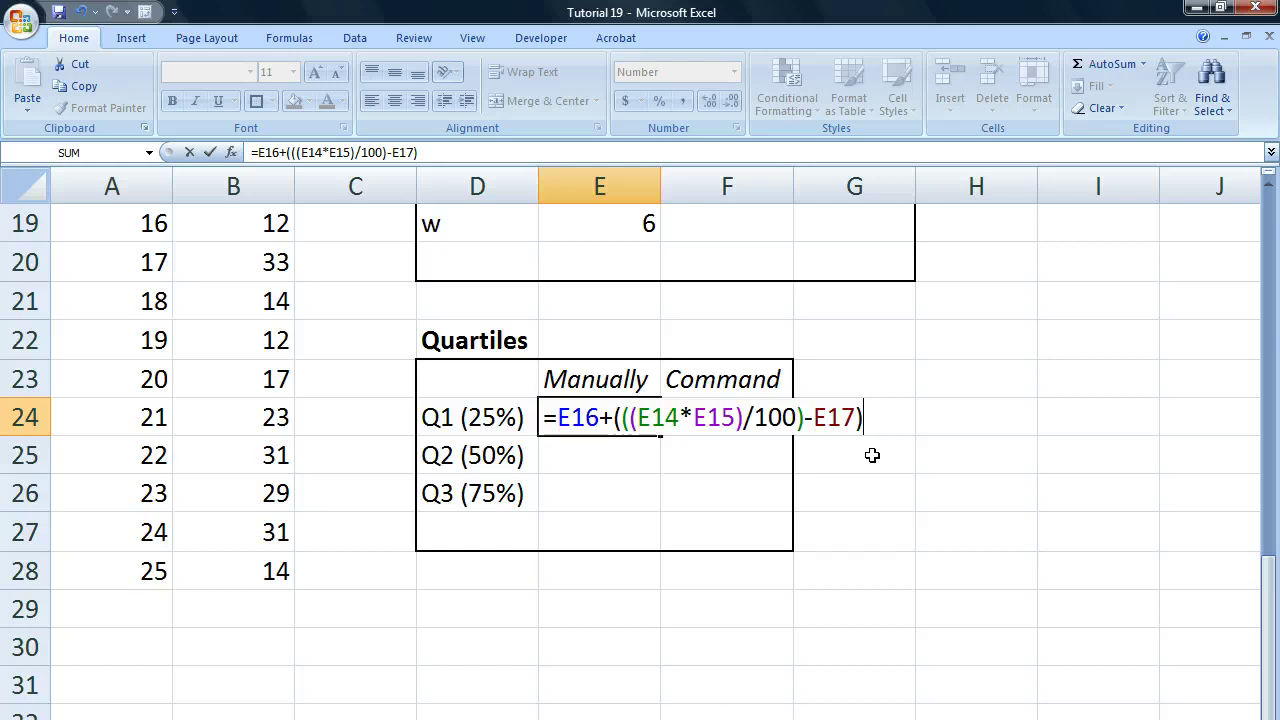
pyautogui.write(')/(')
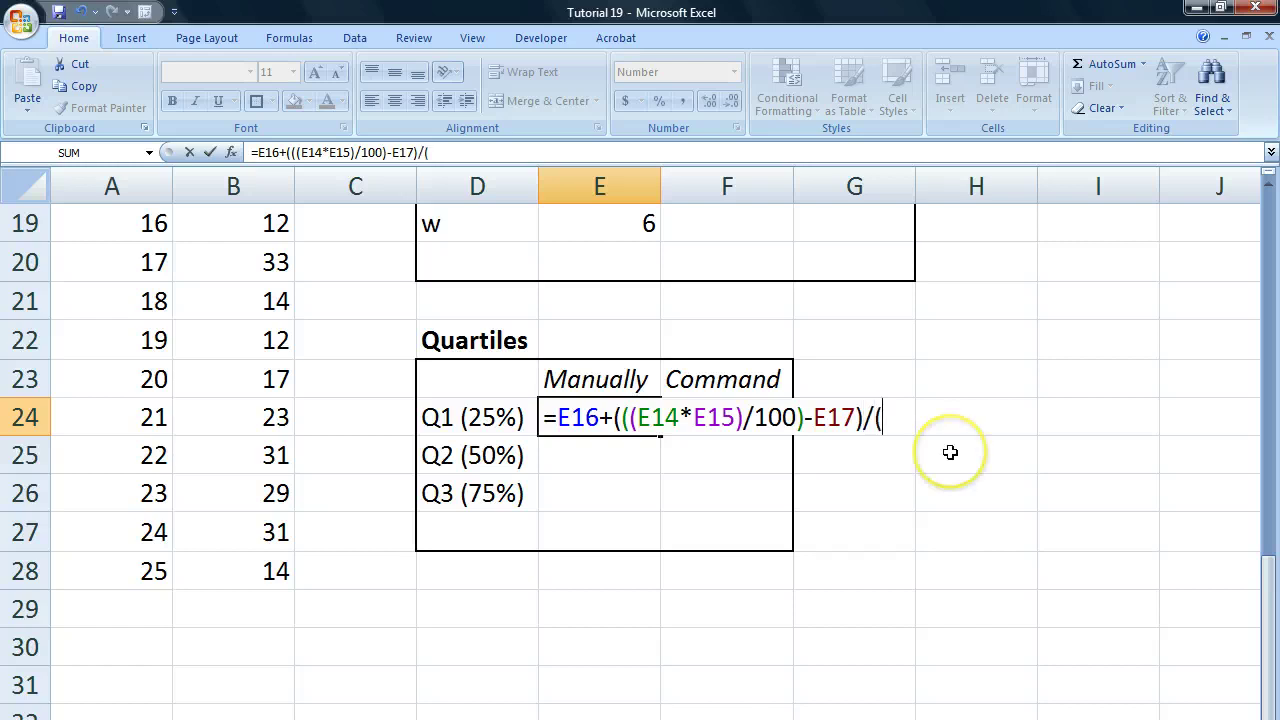
pyautogui.scroll(2, 950, 452)
pyautogui.click(577, 420)
pyautogui.write('-')
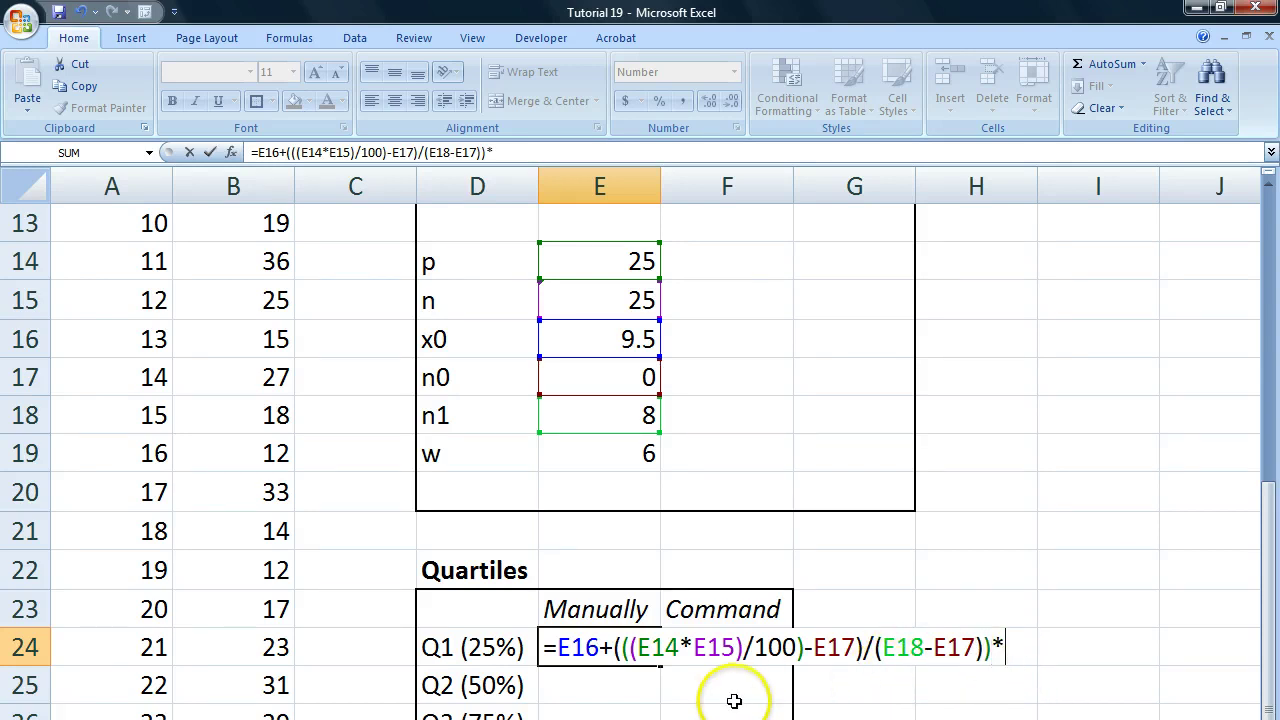
pyautogui.click(992, 648)
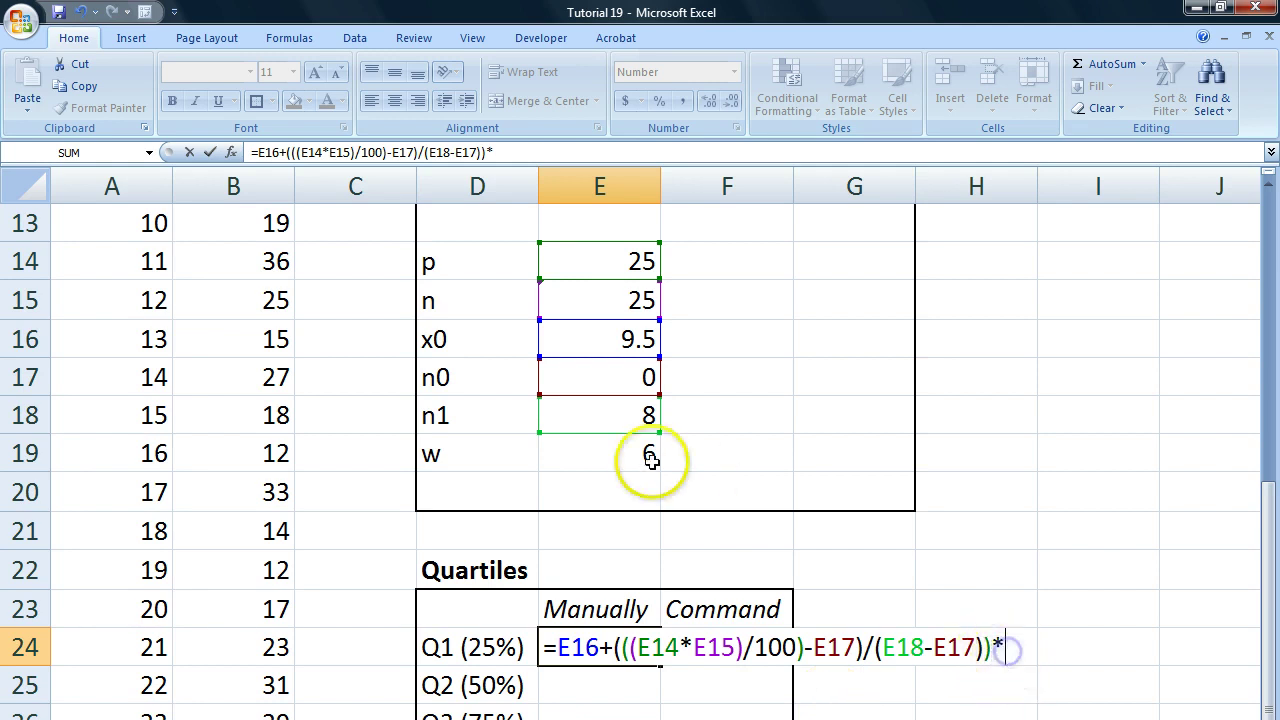
pyautogui.click(631, 452)
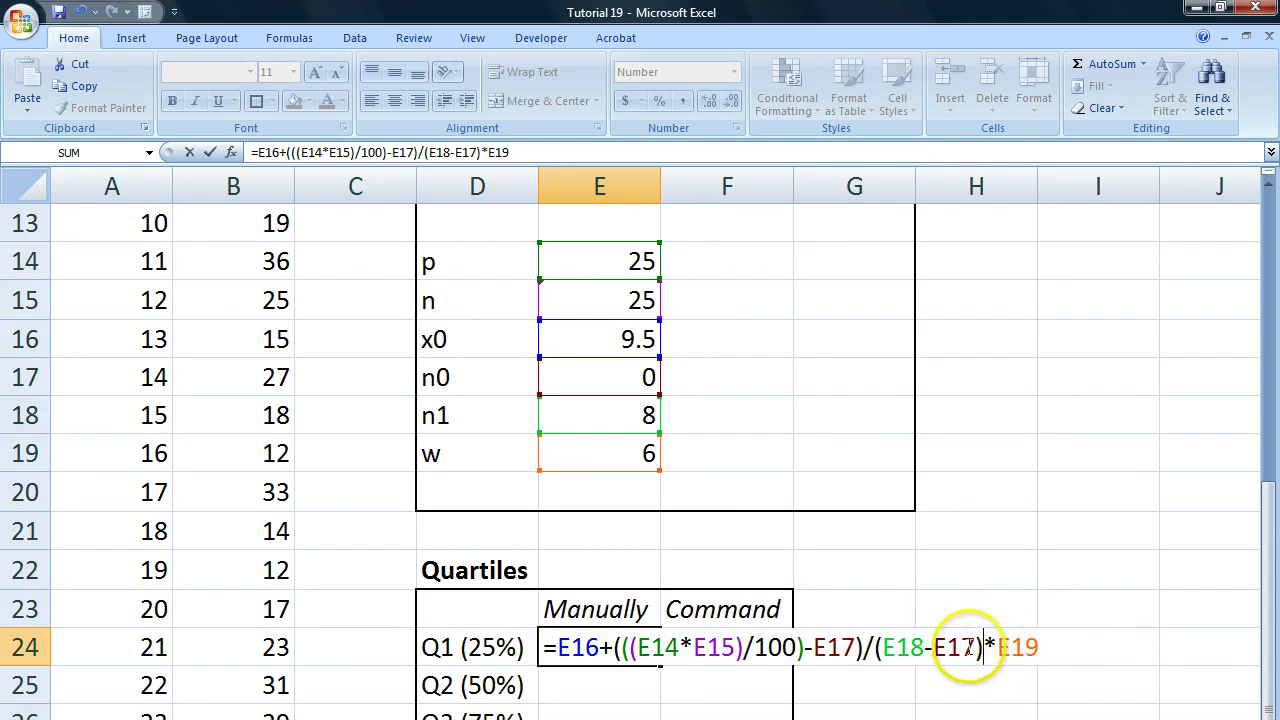
pyautogui.press('Return')
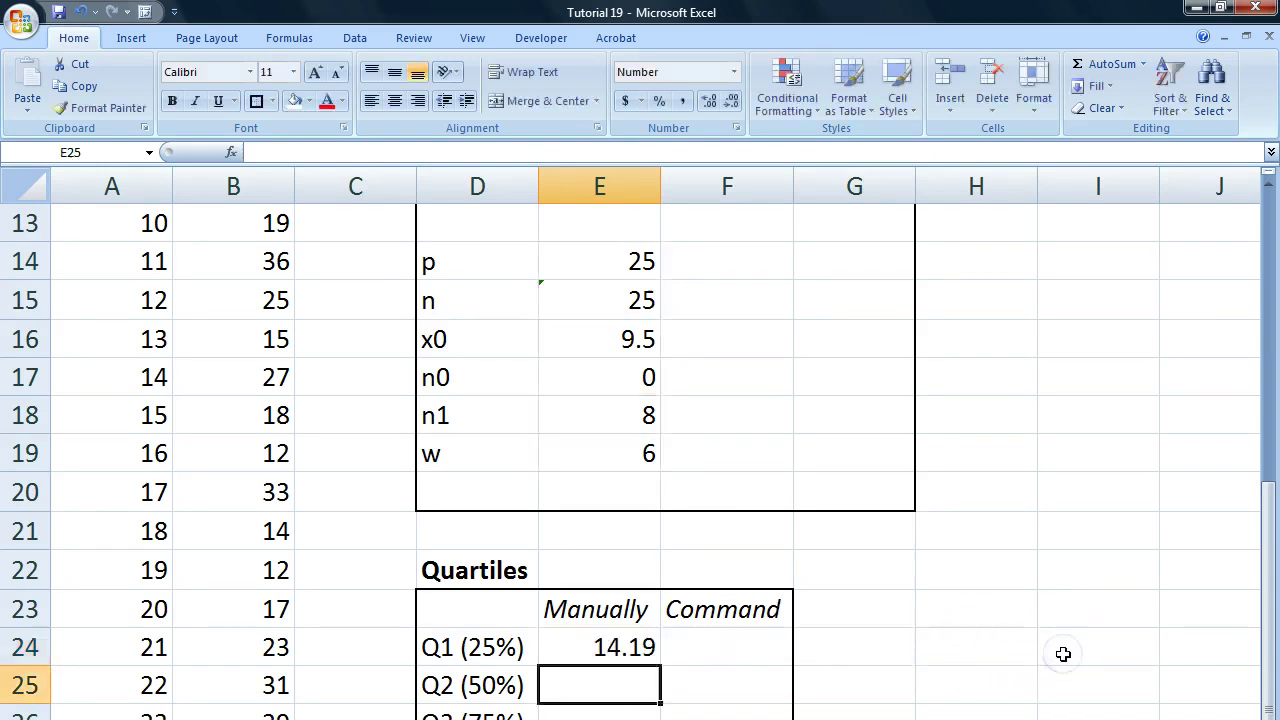
# Enter =QUARTILE(B4:B28,1) in F24 and adjust its decimals so it shows 15.00.
pyautogui.click(600, 648)
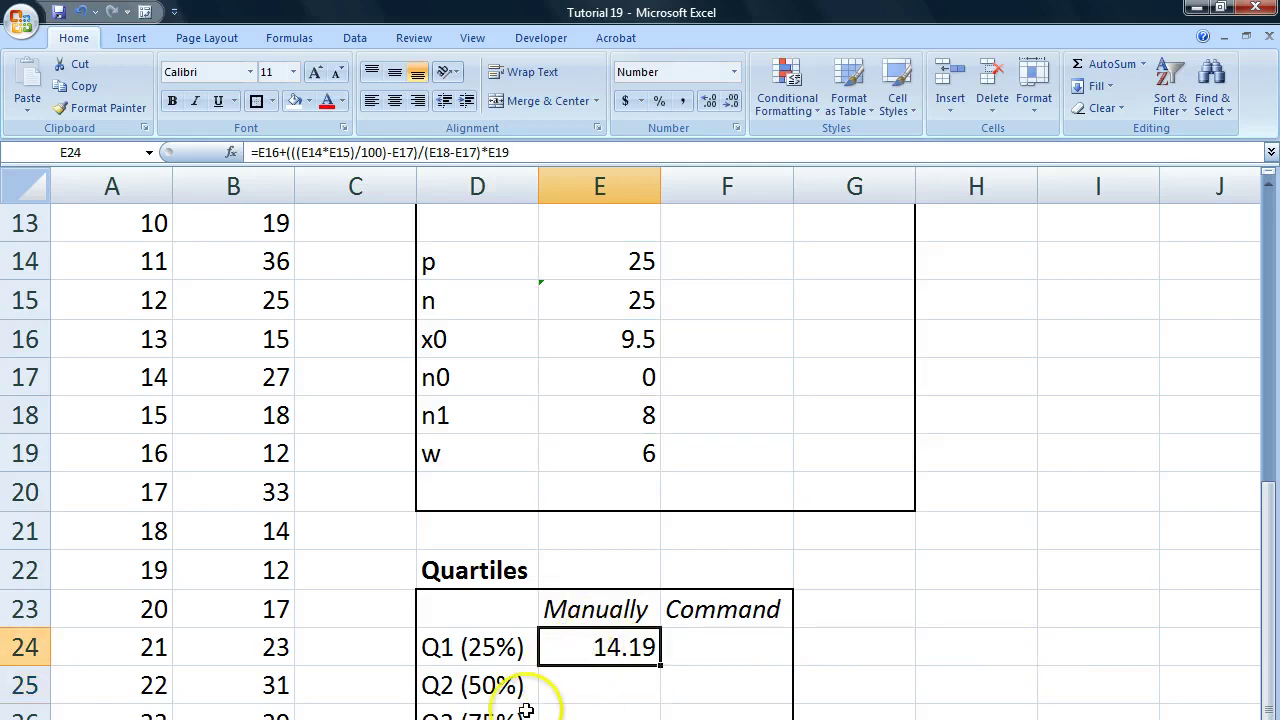
pyautogui.click(623, 645)
pyautogui.click(724, 650)
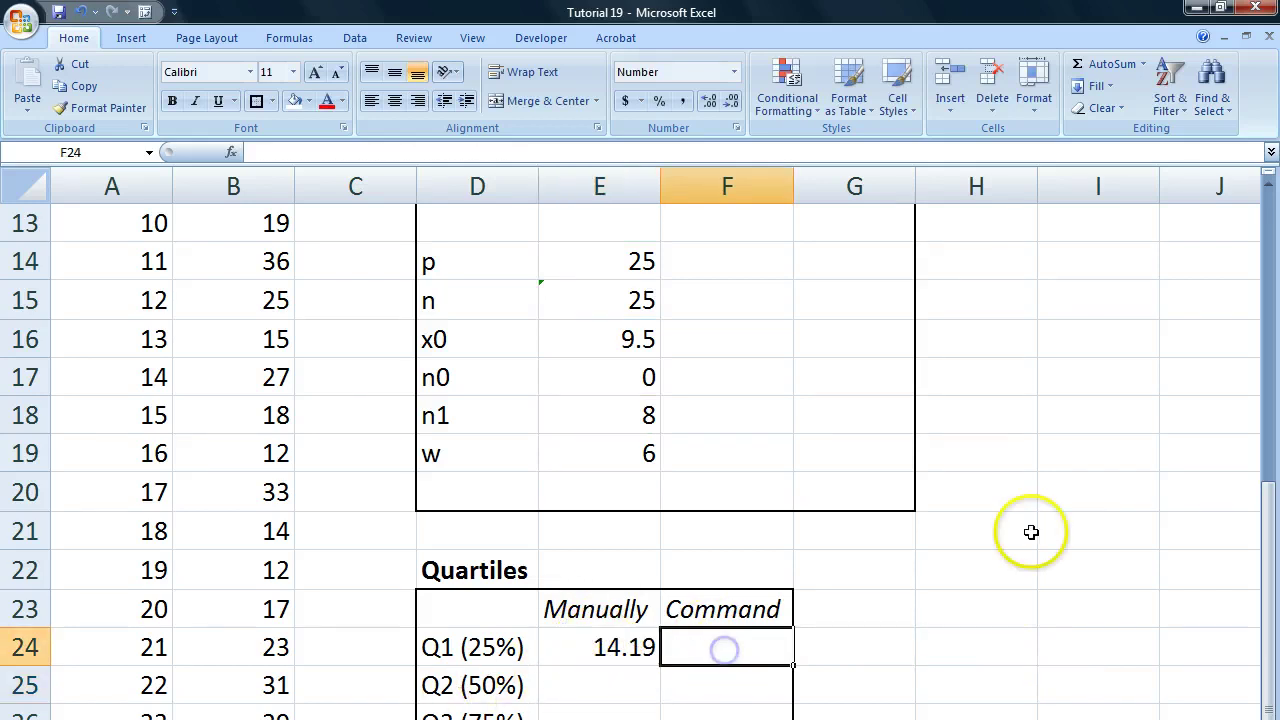
pyautogui.write('=QU')
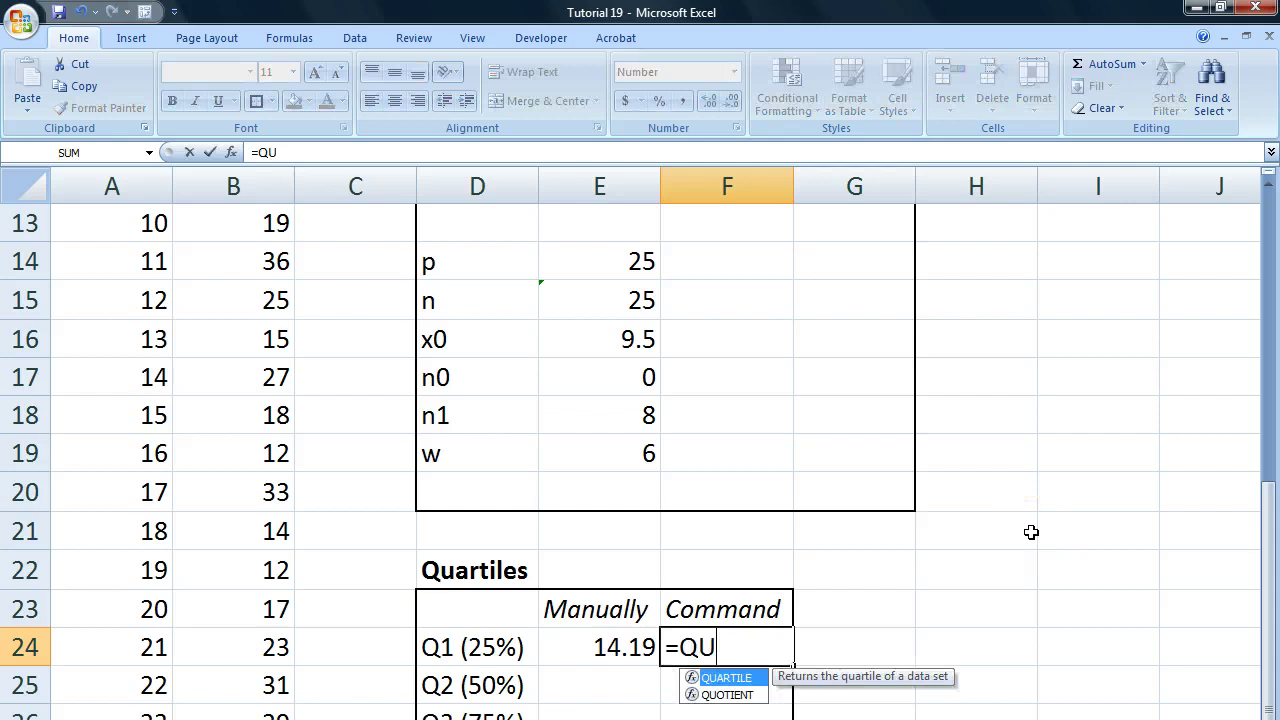
pyautogui.write('ARTILE(')
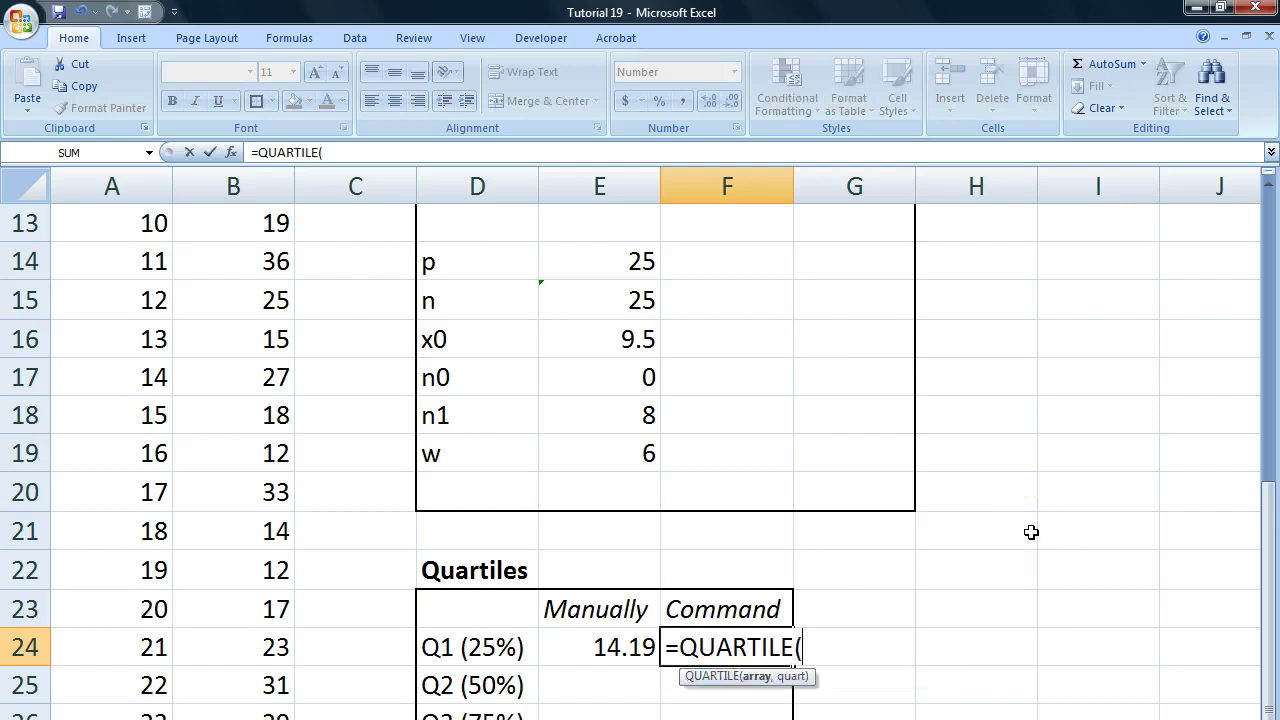
pyautogui.scroll(-2, 448, 604)
pyautogui.moveTo(337, 580); pyautogui.dragTo(242, 292)
pyautogui.scroll(-5, 697, 505)
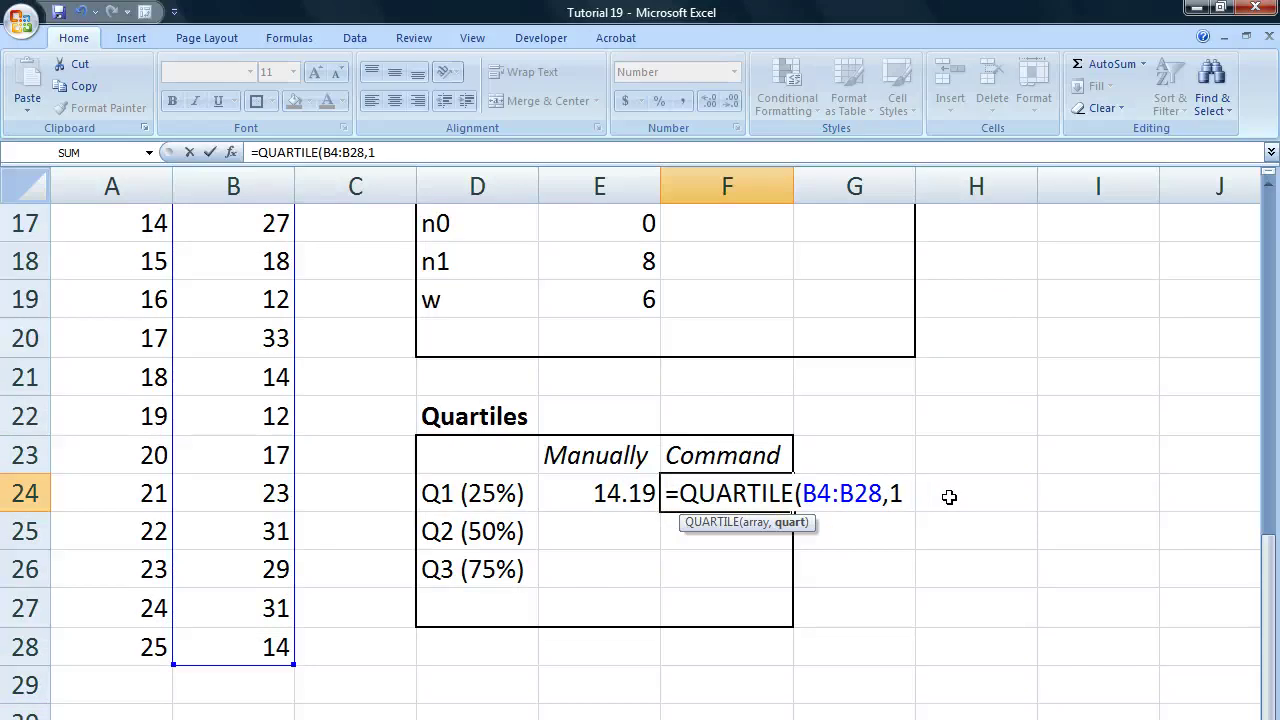
pyautogui.press('Return')
pyautogui.click(766, 500)
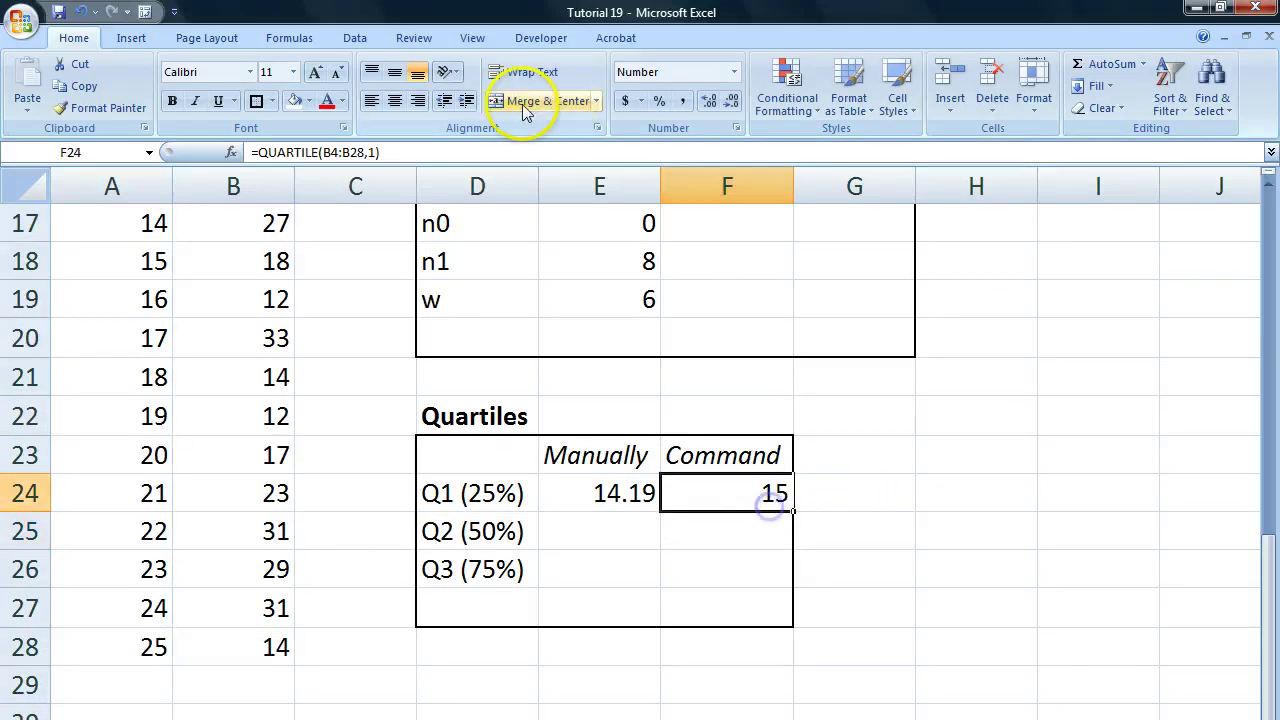
pyautogui.click(734, 103)
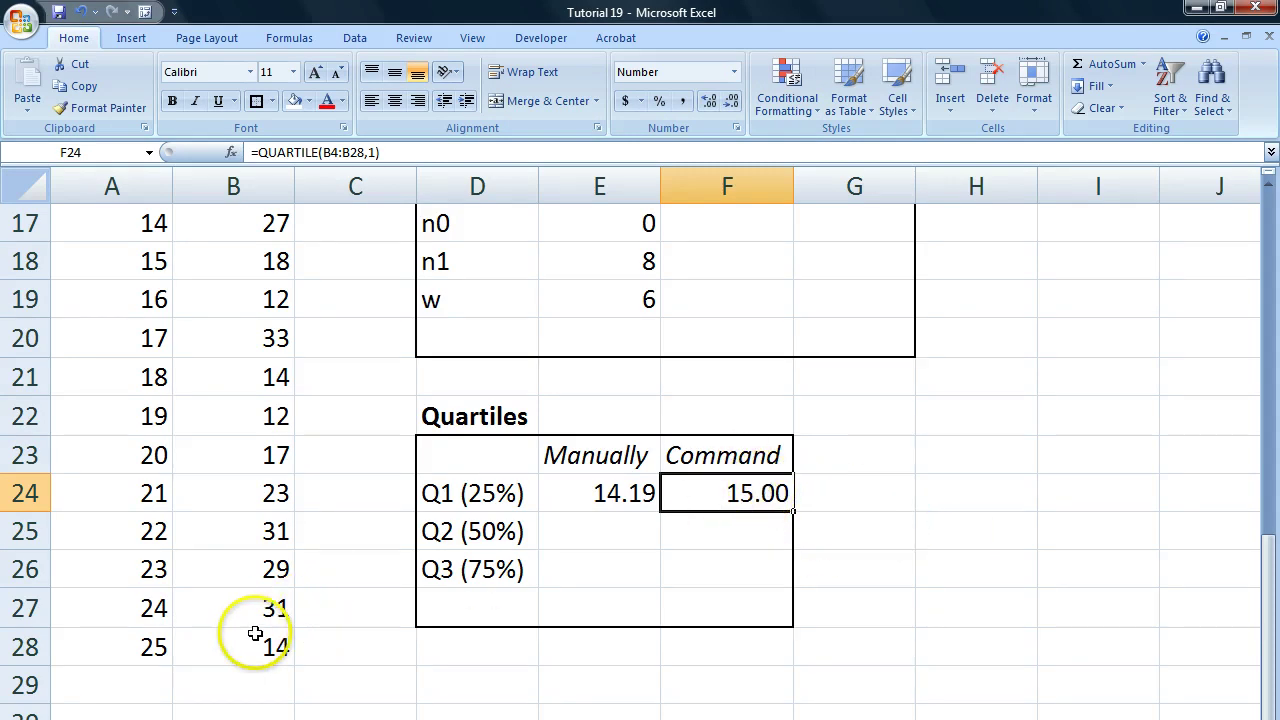
# Review the Q1 QUARTILE formula unchanged, then the raw age data and the manual Q1 formula.
pyautogui.scroll(5, 283, 668)
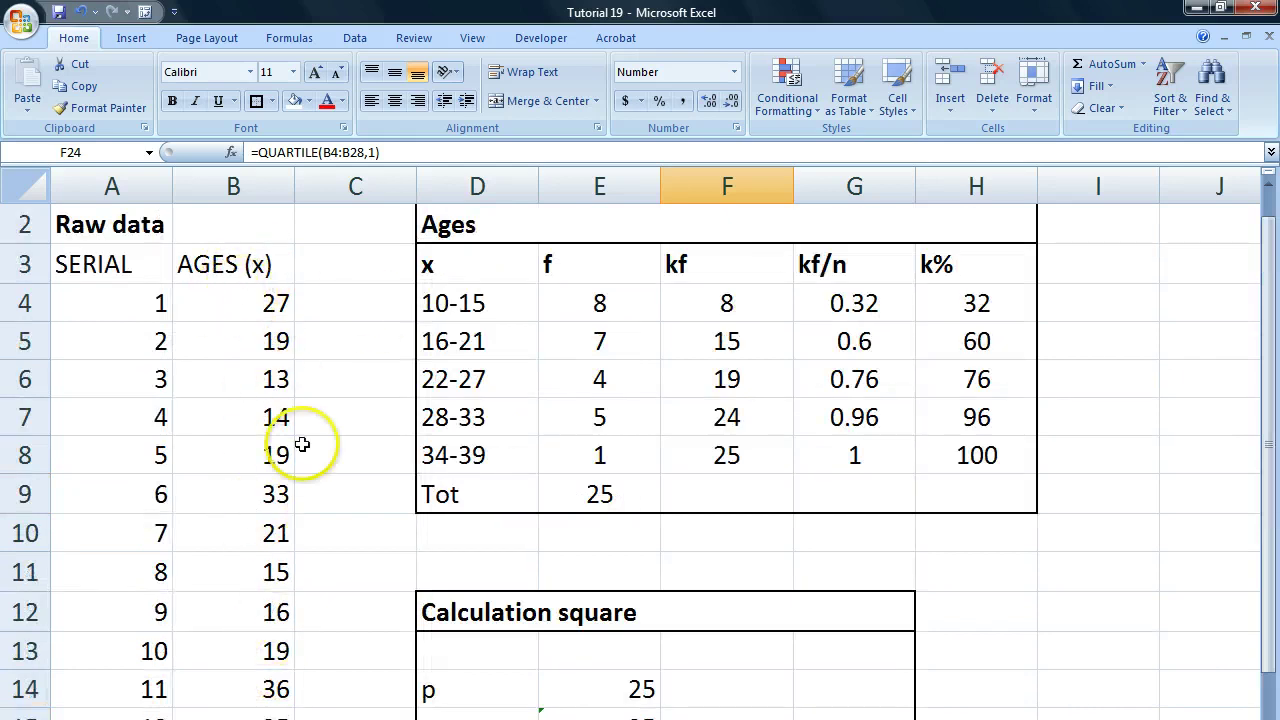
pyautogui.scroll(-8, 303, 520)
pyautogui.scroll(8, 270, 550)
pyautogui.scroll(-2, 366, 609)
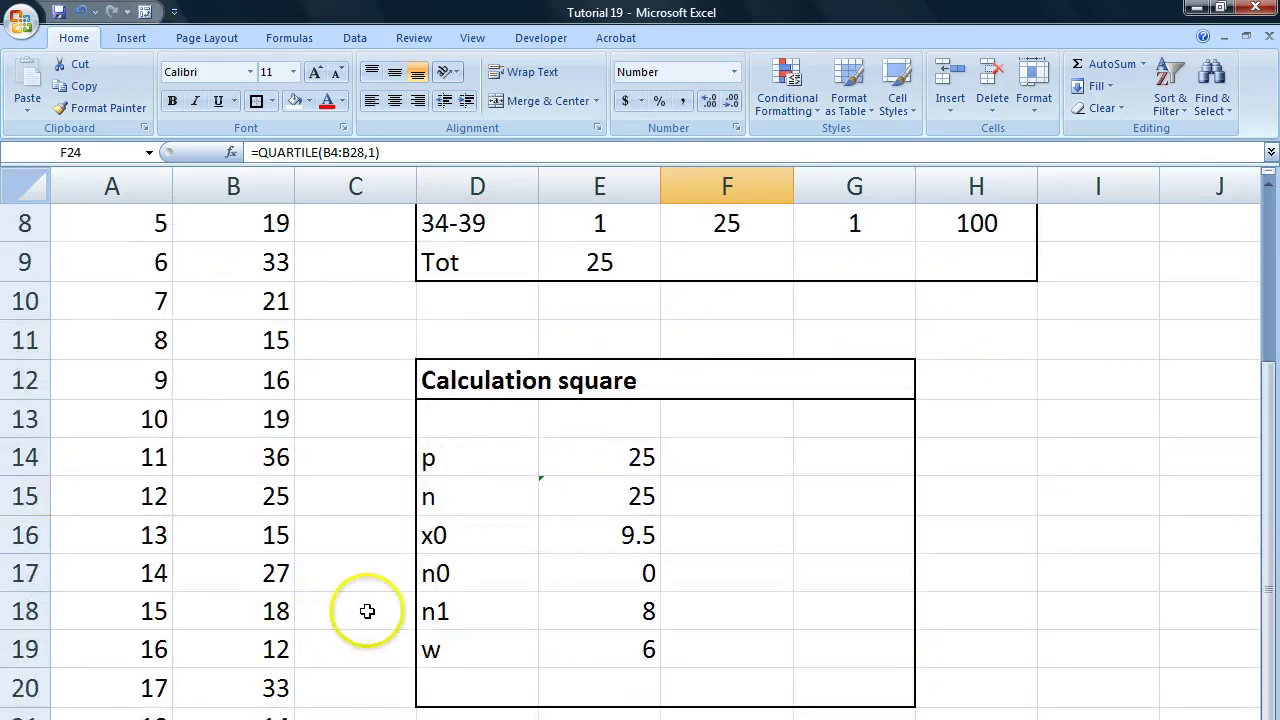
pyautogui.scroll(2, 340, 583)
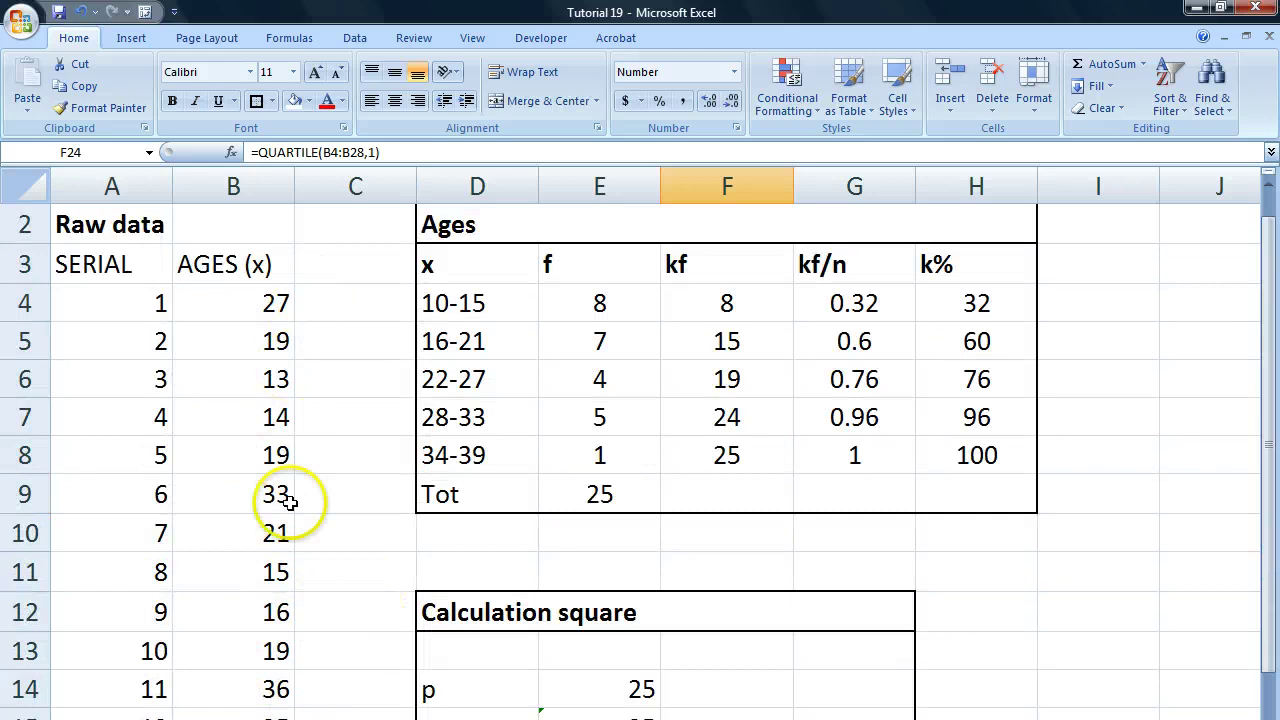
pyautogui.scroll(-3, 312, 510)
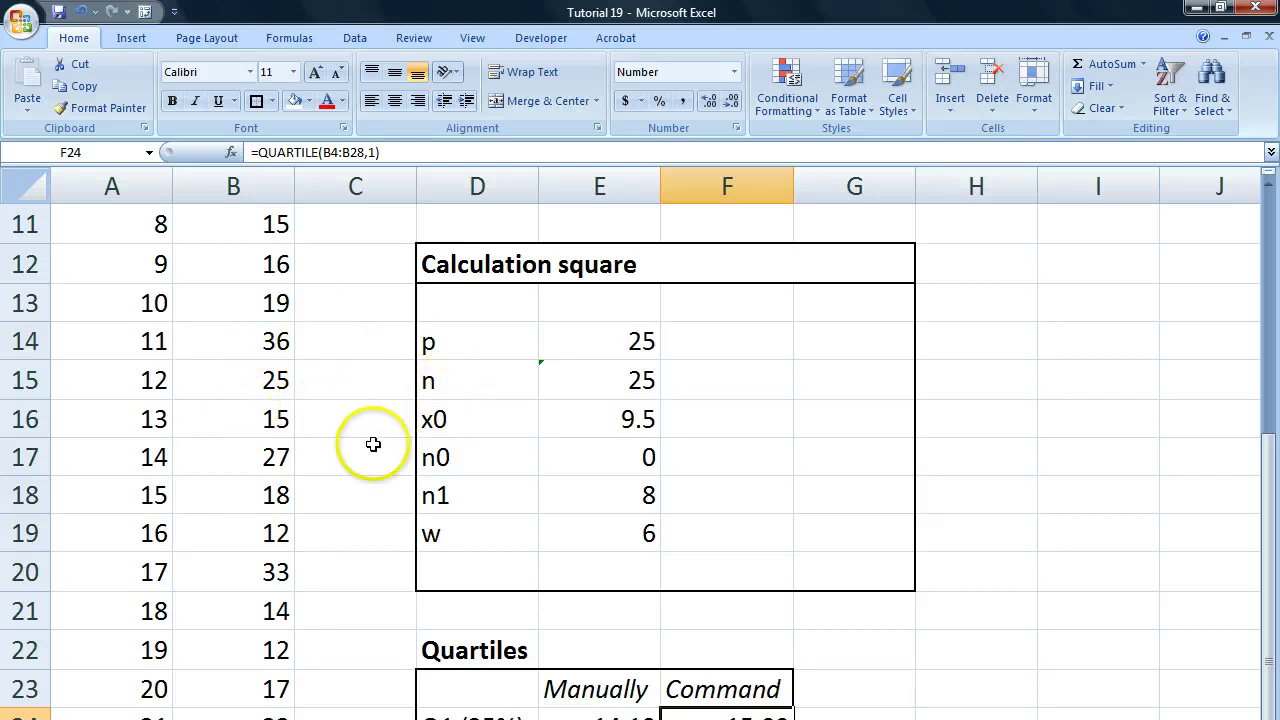
pyautogui.scroll(-2, 599, 450)
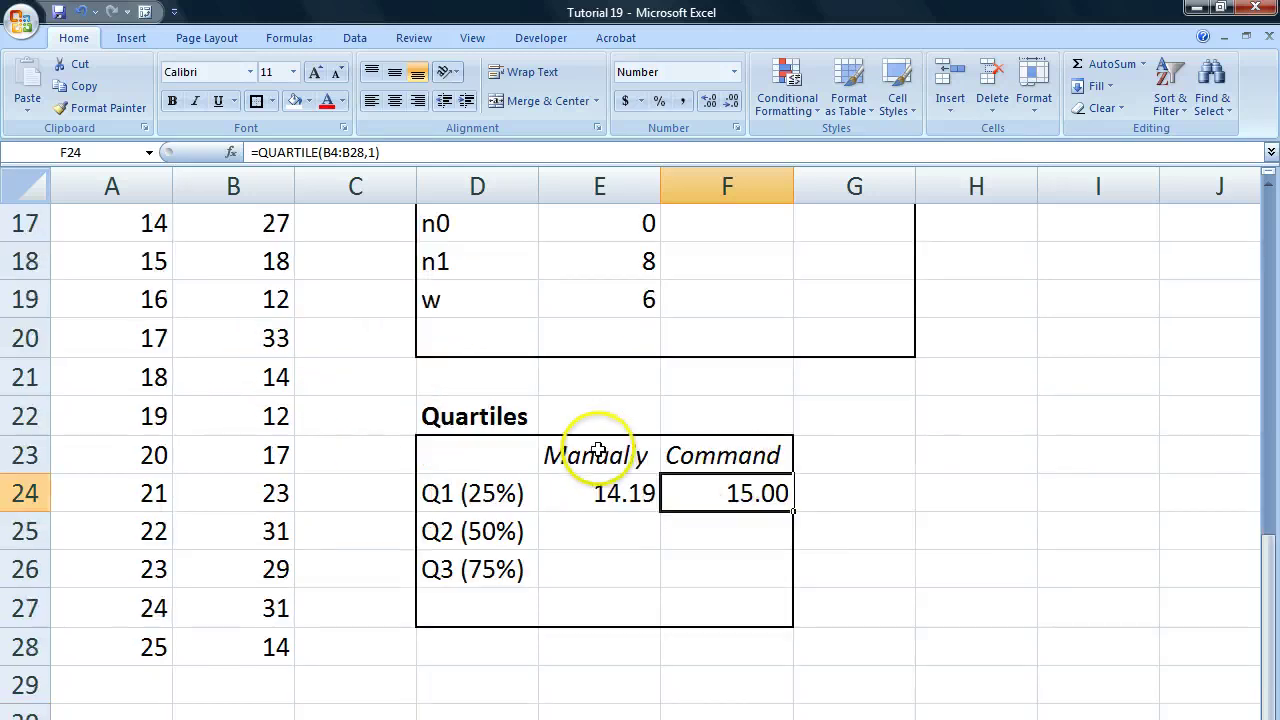
pyautogui.doubleClick(717, 493)
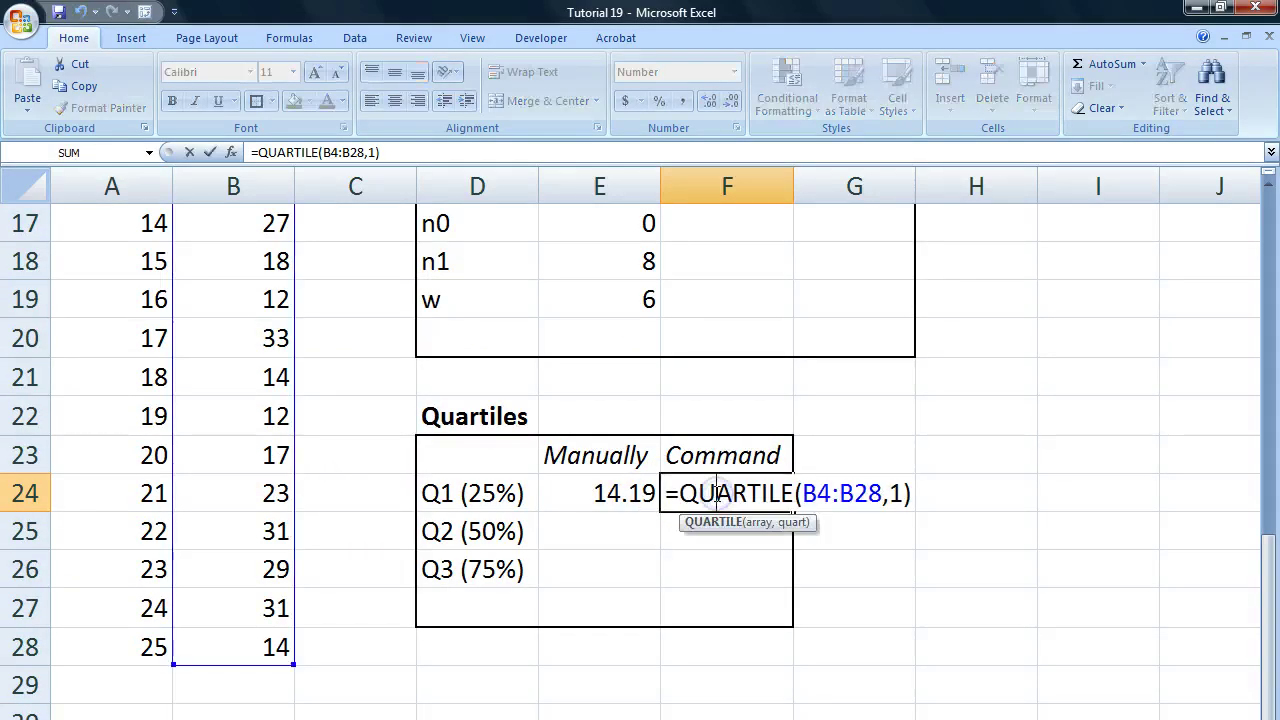
pyautogui.press('Return')
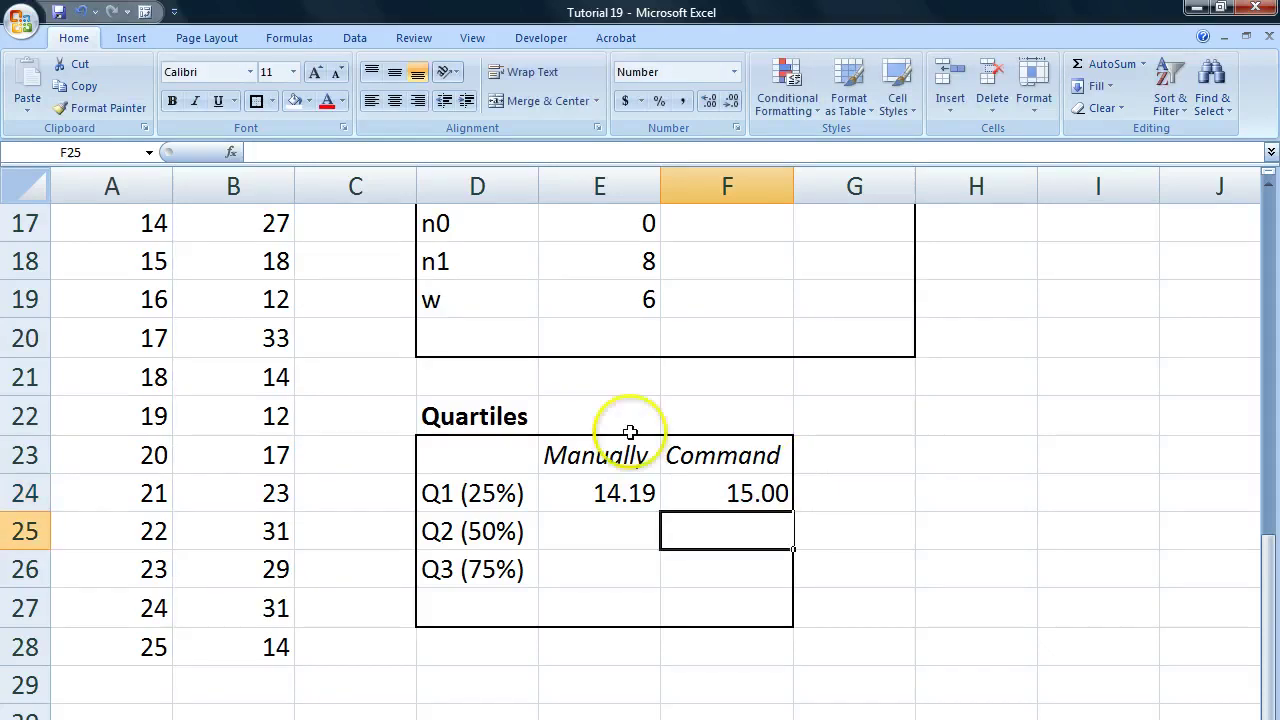
pyautogui.click(240, 367)
pyautogui.moveTo(240, 367); pyautogui.dragTo(140, 367)
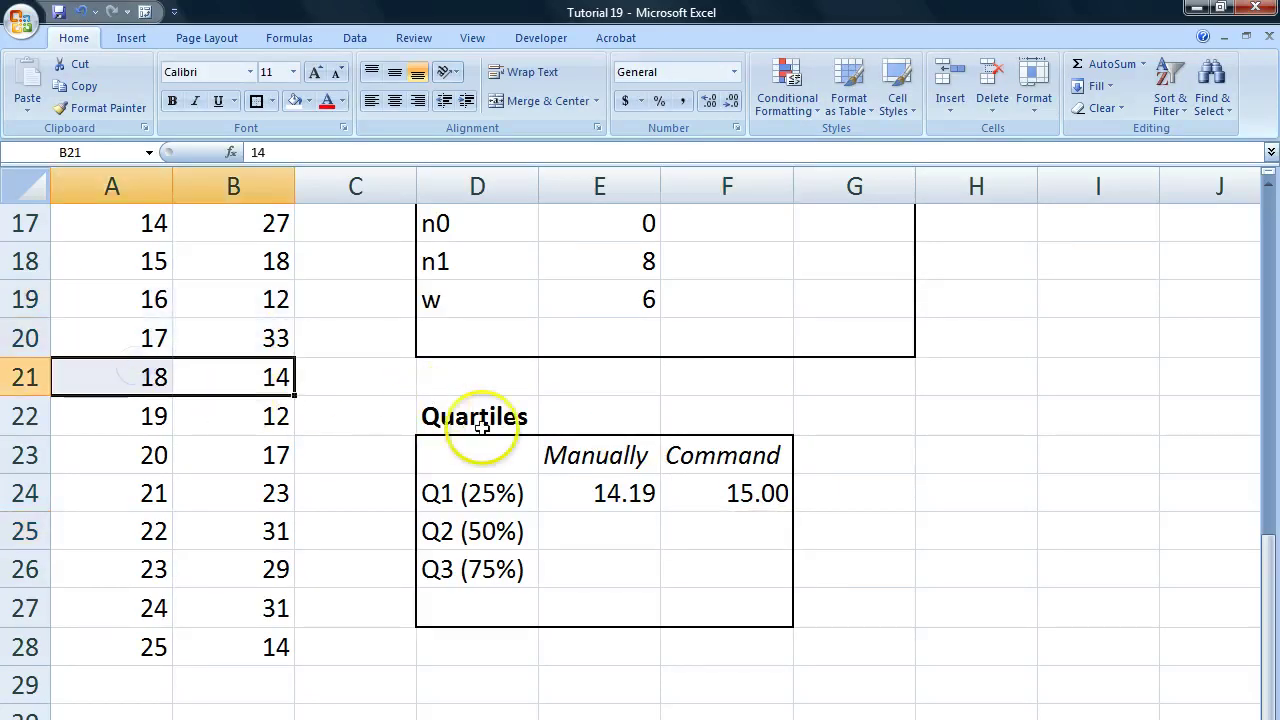
pyautogui.click(737, 493)
pyautogui.click(630, 499)
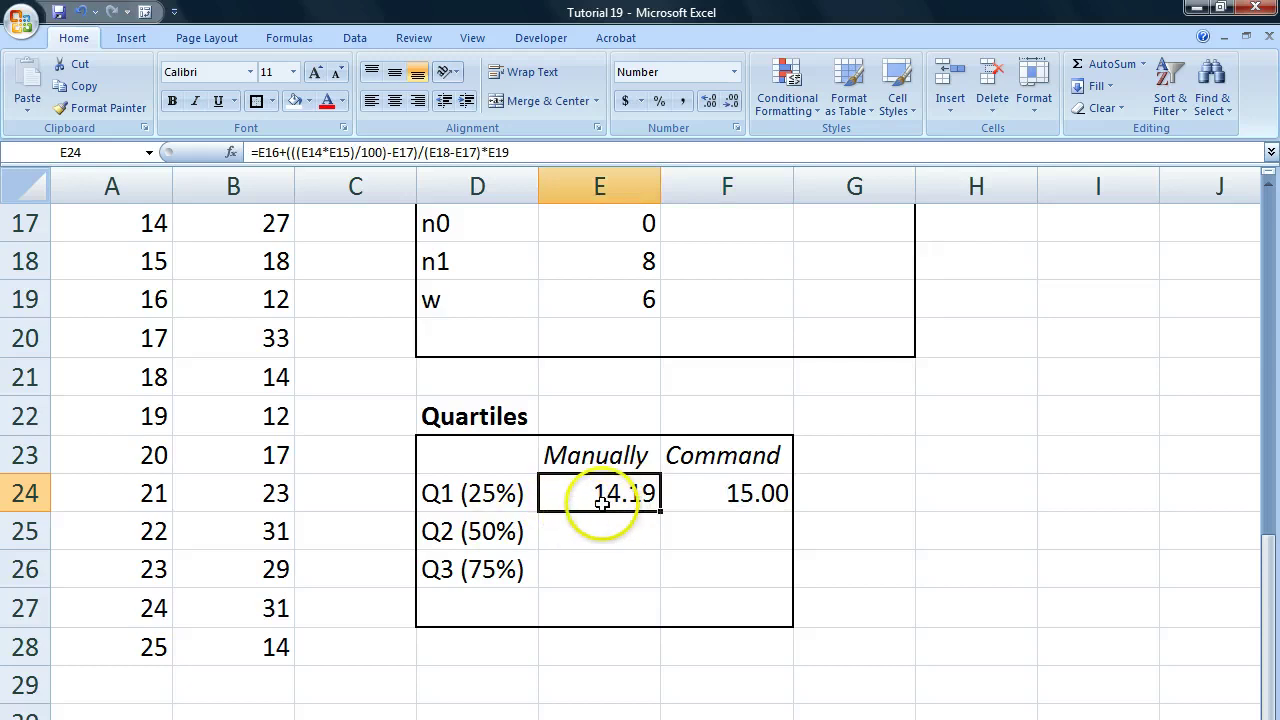
# In the Ages table, compare the 10-15 class frequency 8 with its cumulative frequency 8.
pyautogui.scroll(1, 270, 610)
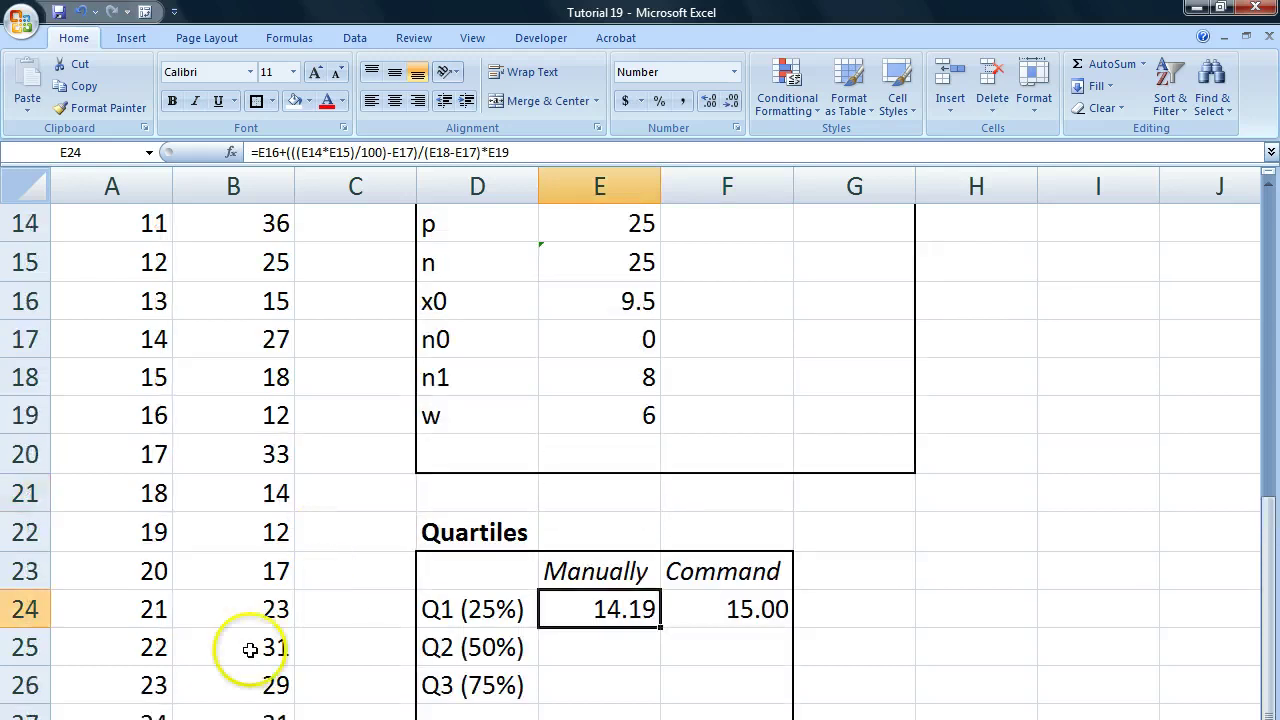
pyautogui.scroll(-2, 244, 607)
pyautogui.scroll(6, 288, 475)
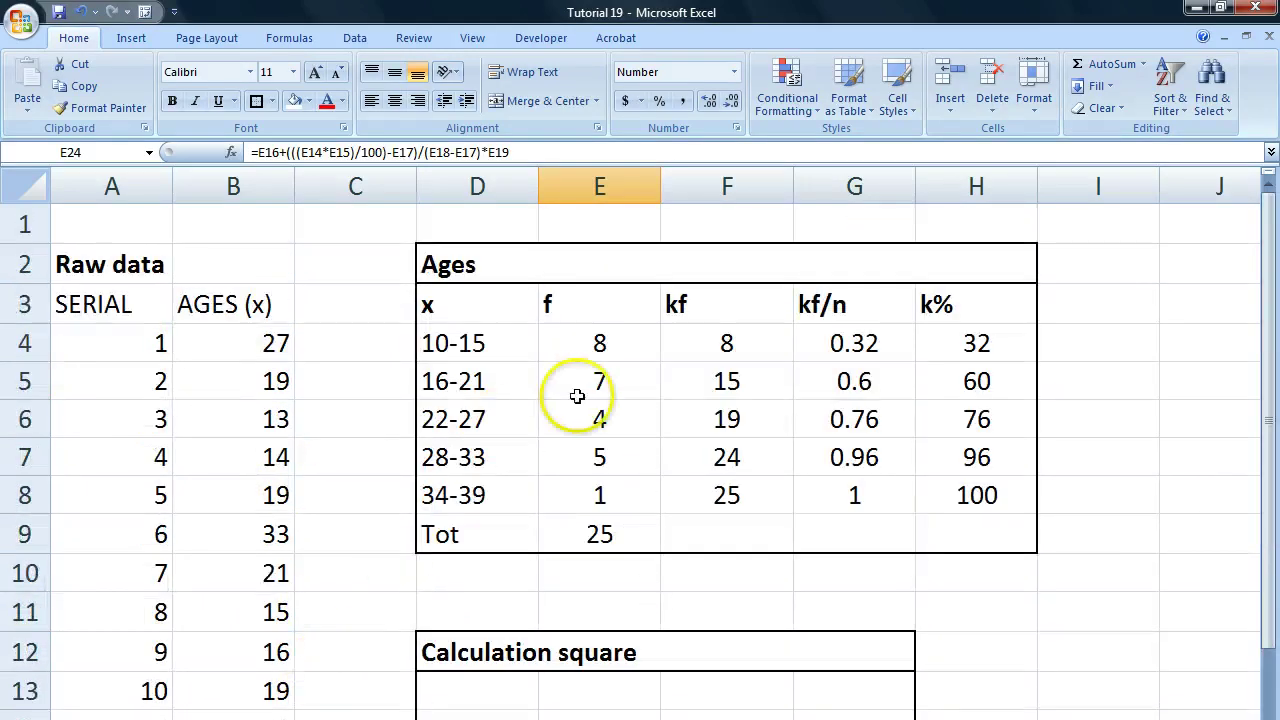
pyautogui.moveTo(449, 263); pyautogui.dragTo(1021, 525)
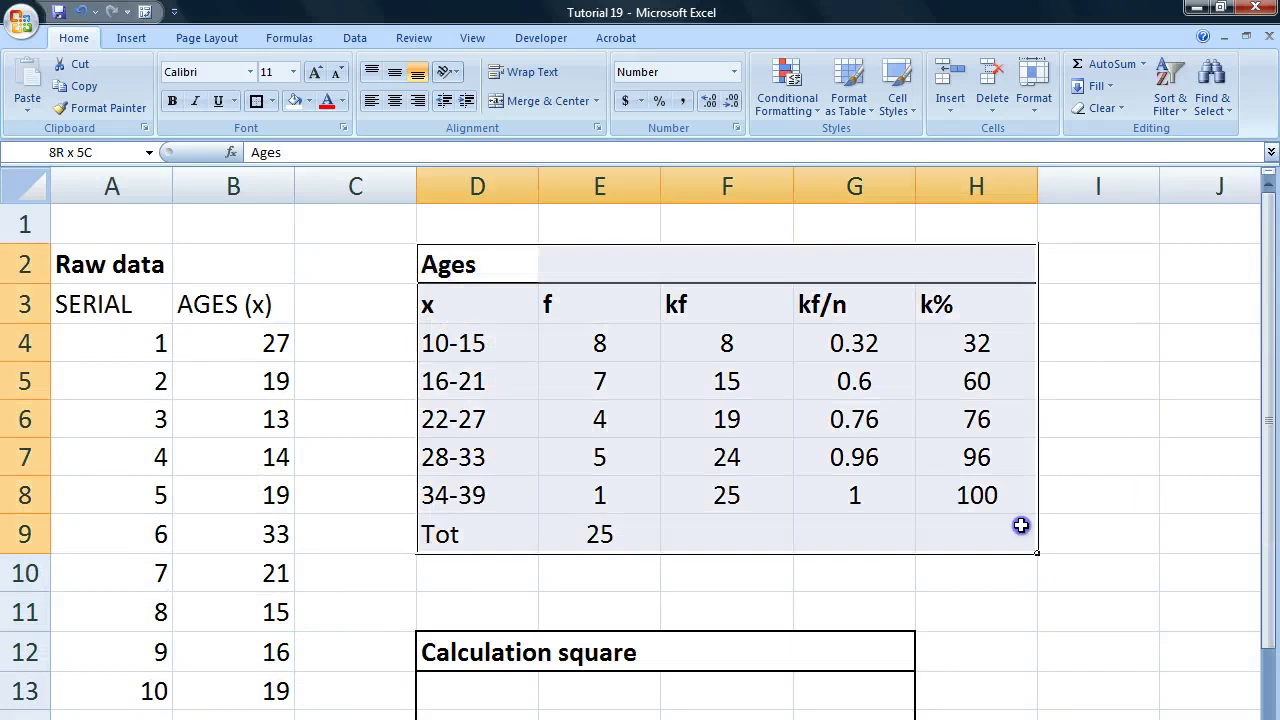
pyautogui.click(511, 343)
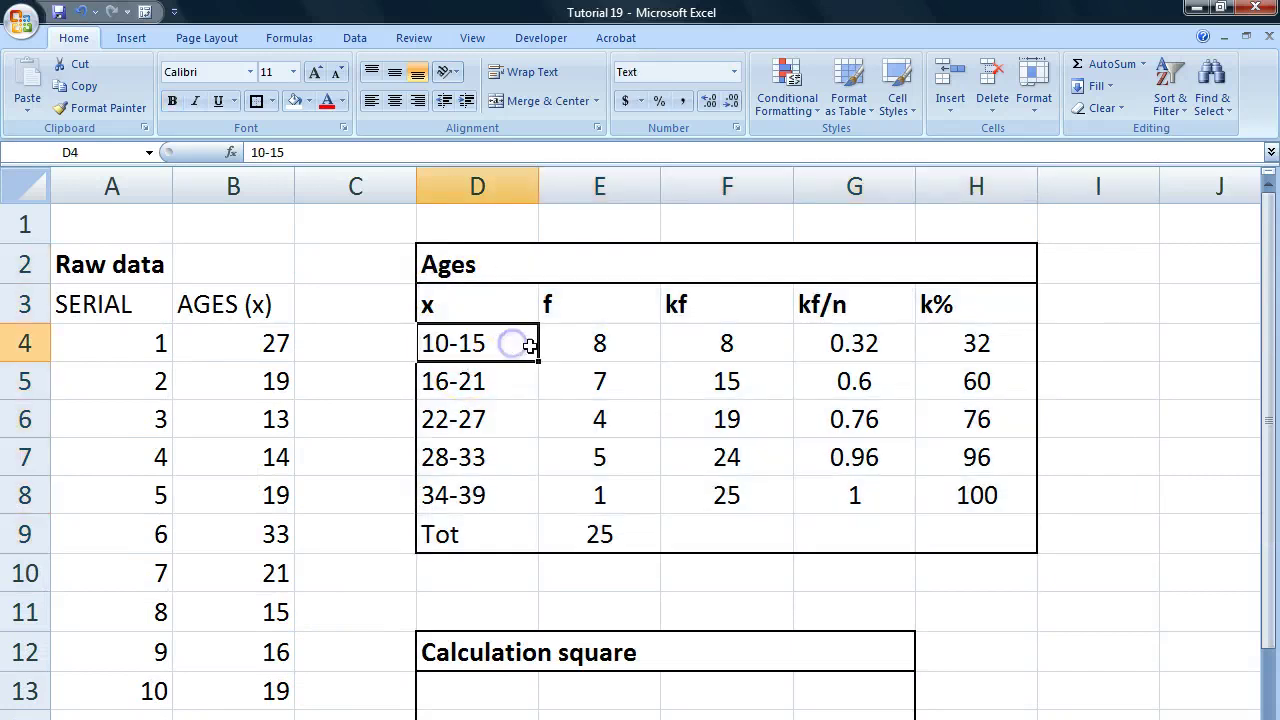
pyautogui.click(702, 340)
pyautogui.click(608, 340)
pyautogui.click(692, 344)
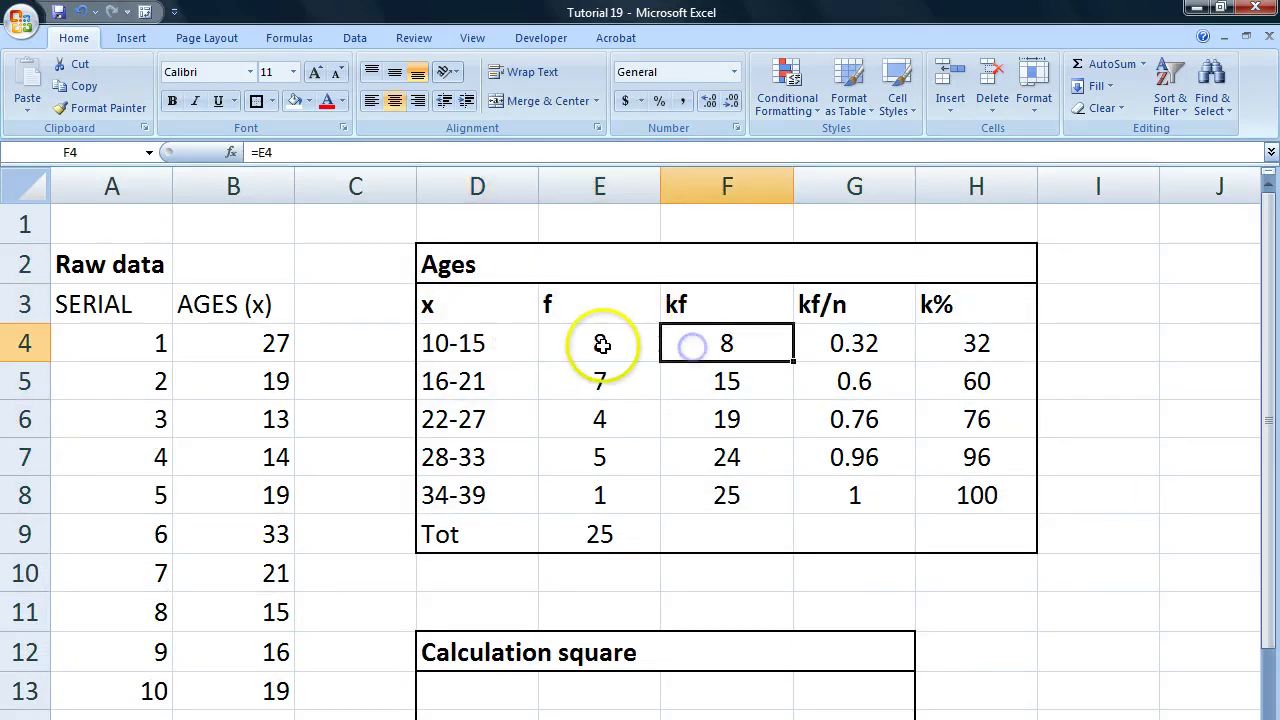
pyautogui.click(602, 343)
pyautogui.click(688, 346)
pyautogui.click(618, 341)
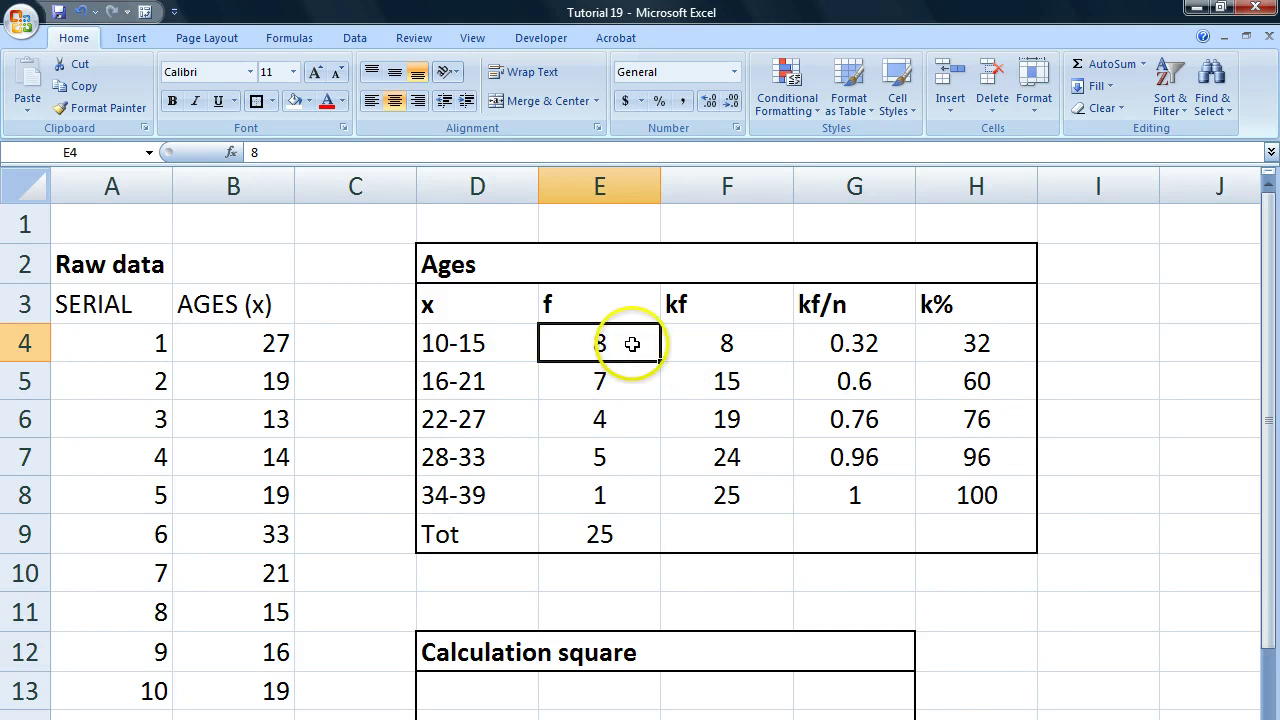
pyautogui.click(490, 342)
pyautogui.click(567, 343)
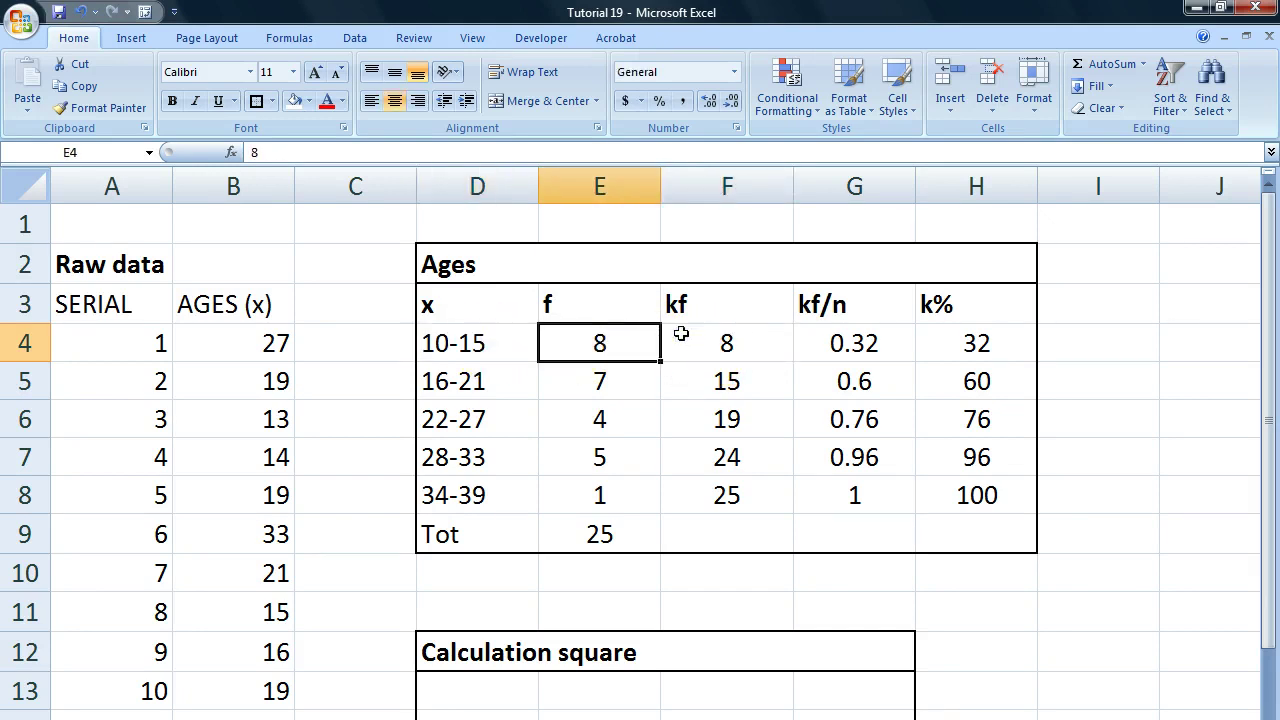
# Point out individual raw ages in the data column, such as 16 and 33.
pyautogui.click(270, 372)
pyautogui.scroll(-2, 263, 370)
pyautogui.click(263, 454)
pyautogui.click(268, 573)
pyautogui.click(258, 405)
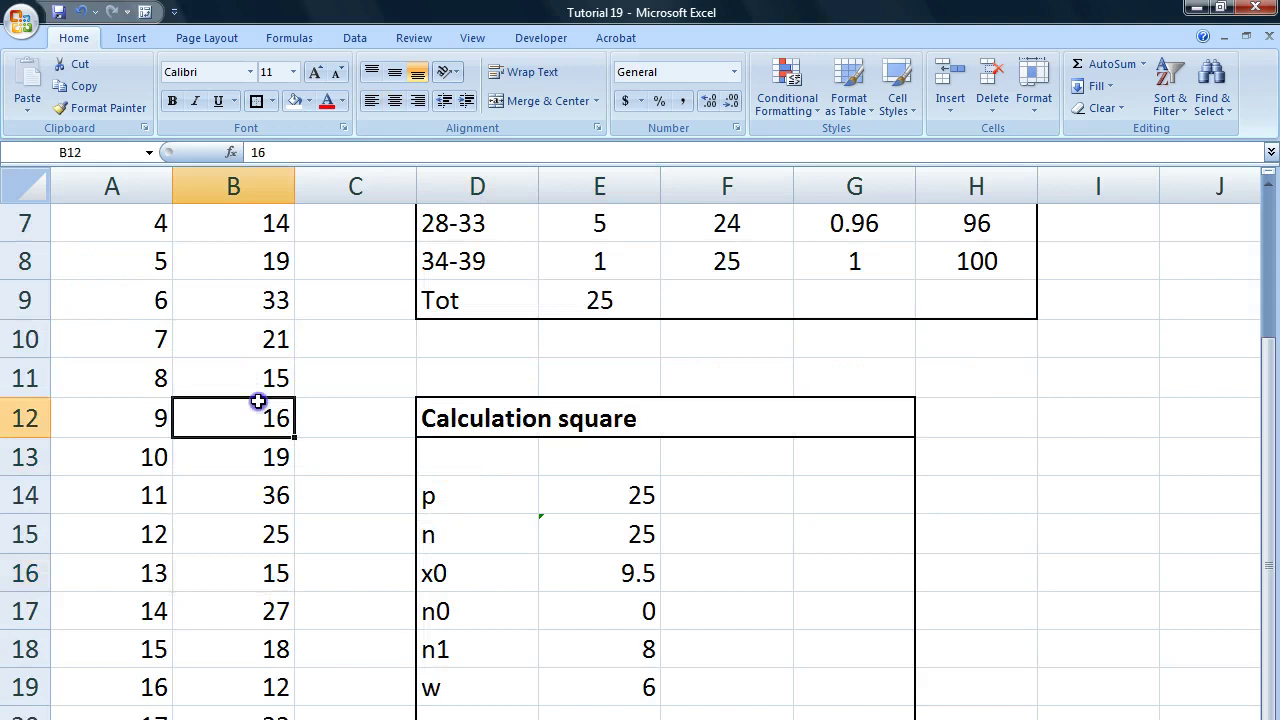
pyautogui.click(245, 296)
pyautogui.scroll(2, 306, 400)
pyautogui.scroll(-6, 450, 410)
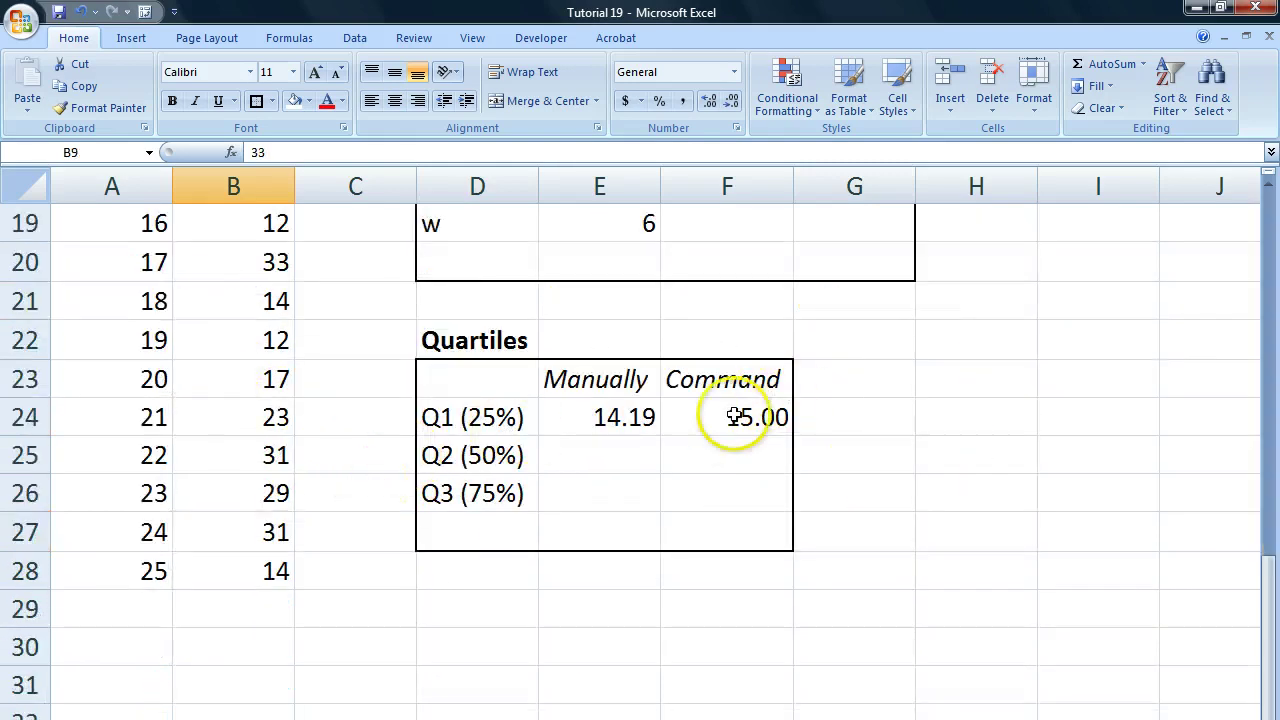
# Compare the manual Q1 of 14.19 with the QUARTILE Q1 of 15.00, leaving the formulas unchanged.
pyautogui.moveTo(735, 417); pyautogui.dragTo(593, 424)
pyautogui.click(588, 416)
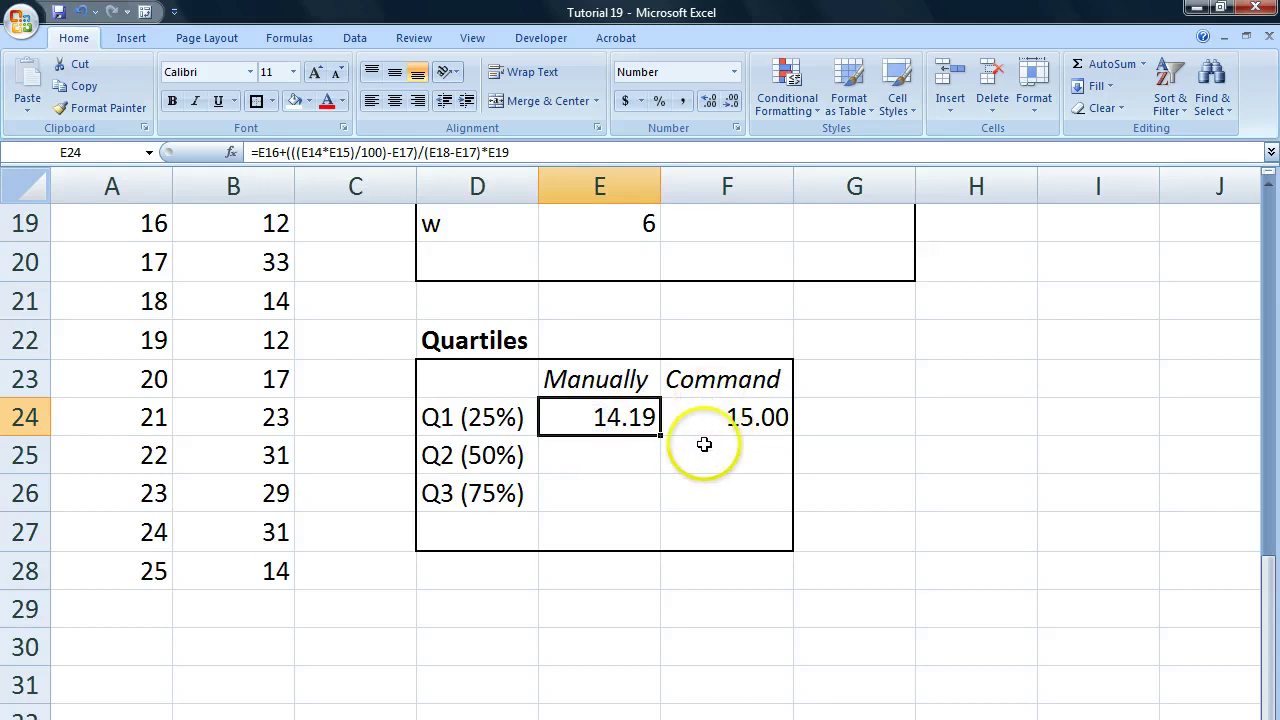
pyautogui.scroll(1, 670, 552)
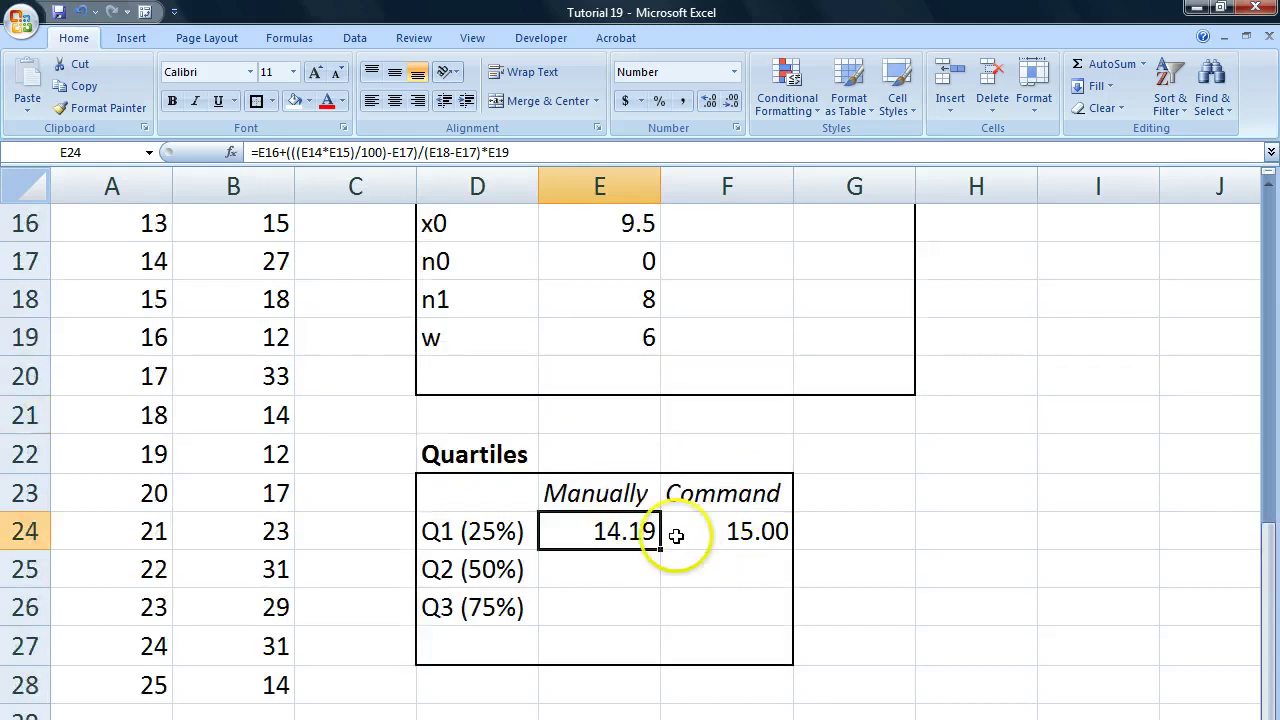
pyautogui.moveTo(765, 531); pyautogui.dragTo(626, 533)
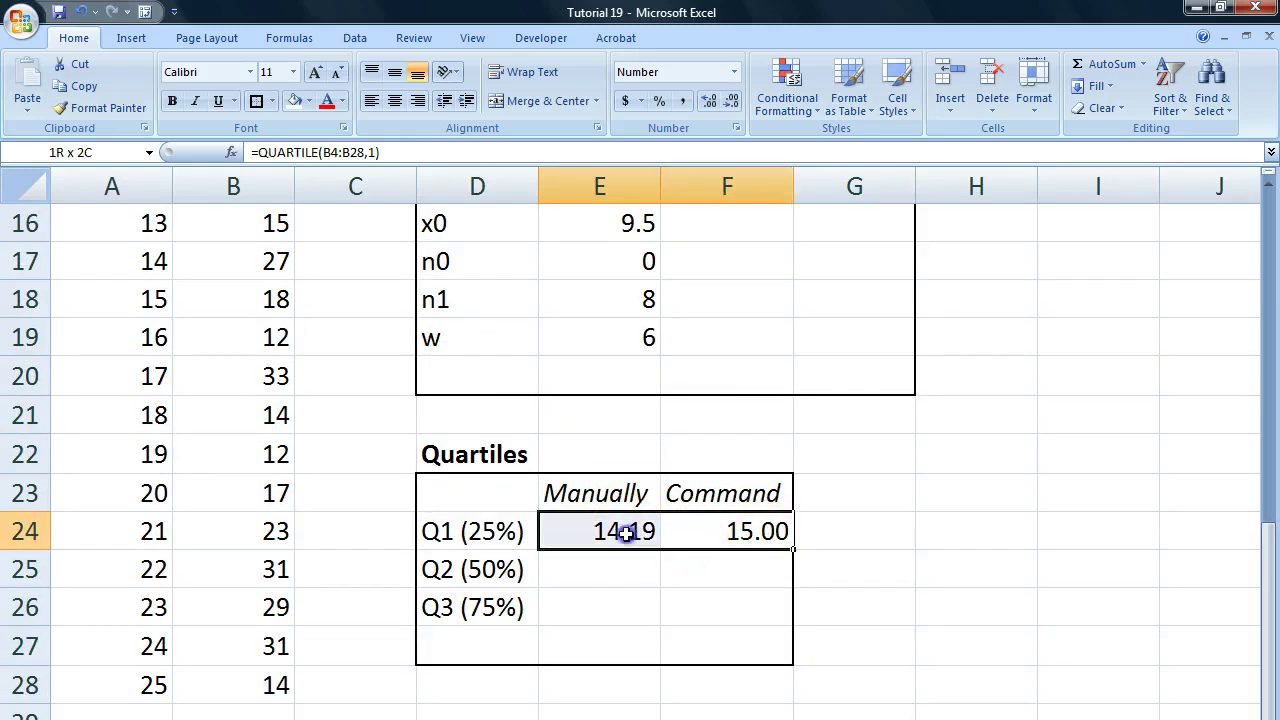
pyautogui.click(743, 531)
pyautogui.click(629, 528)
pyautogui.doubleClick(716, 531)
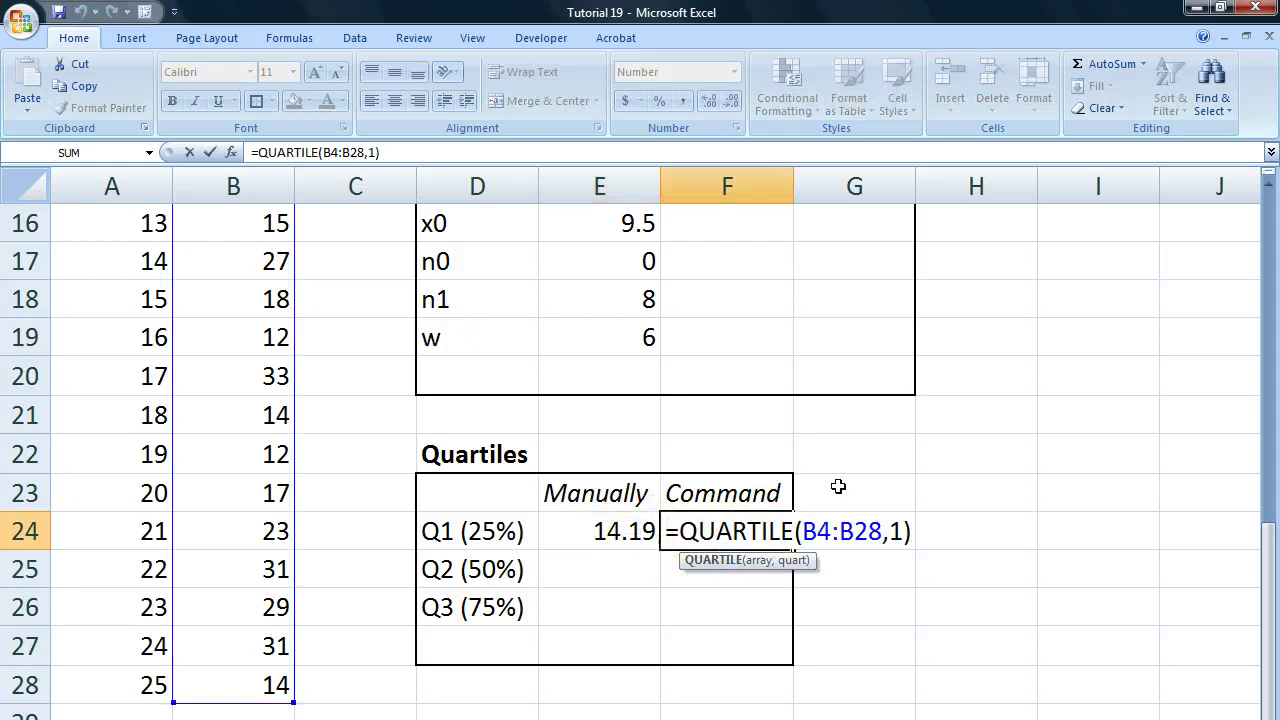
pyautogui.press('Return')
pyautogui.click(640, 540)
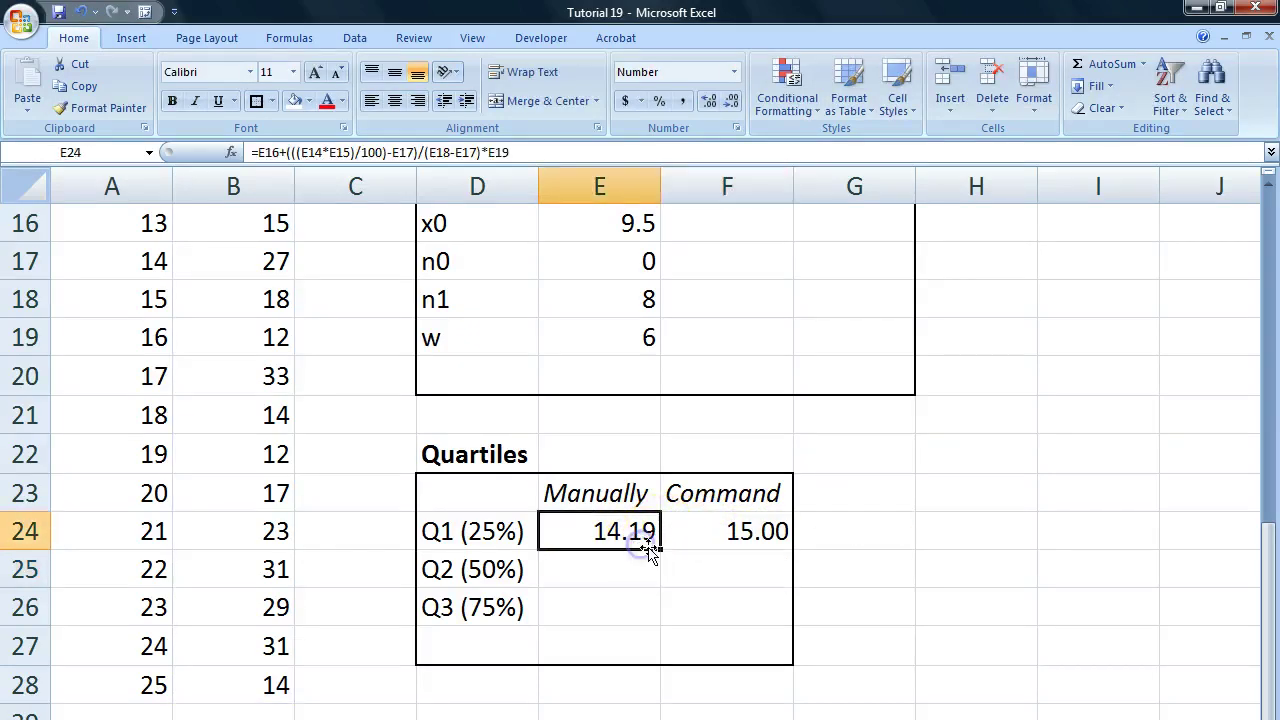
pyautogui.click(645, 562)
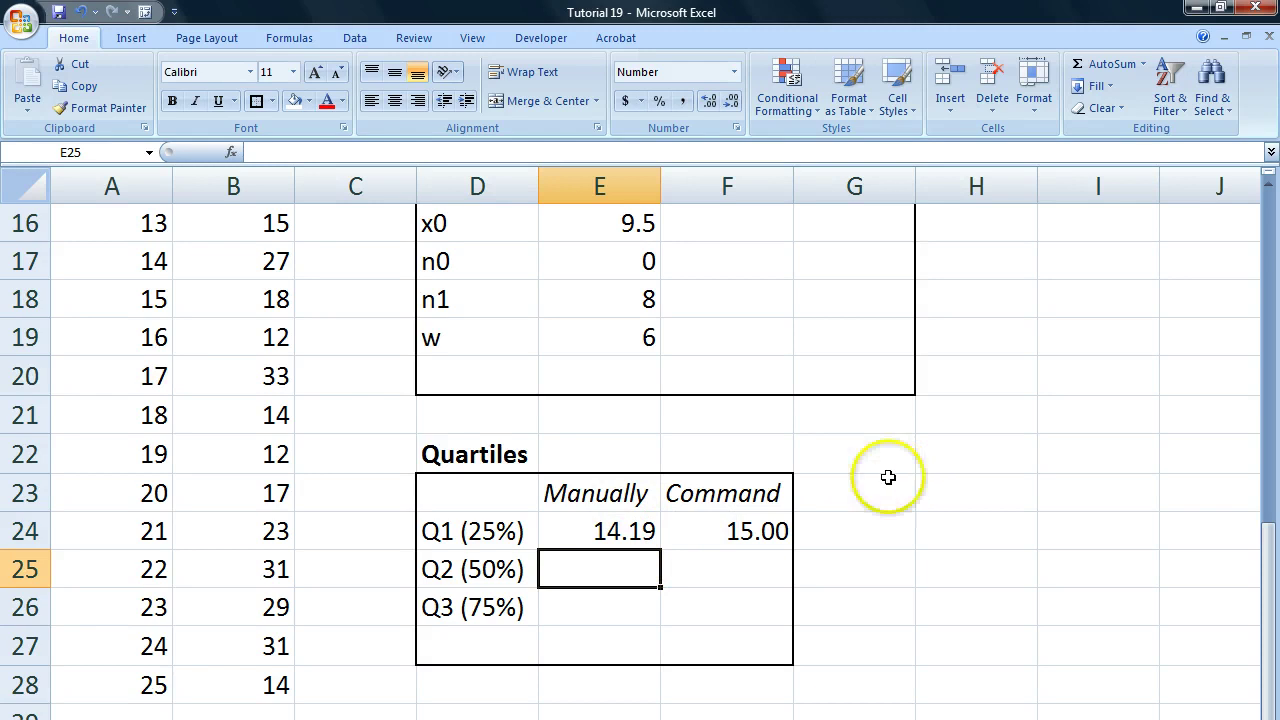
# Enter p = 50 in F14 and n = 25 in F15 of the calculation square.
pyautogui.scroll(-1, 466, 580)
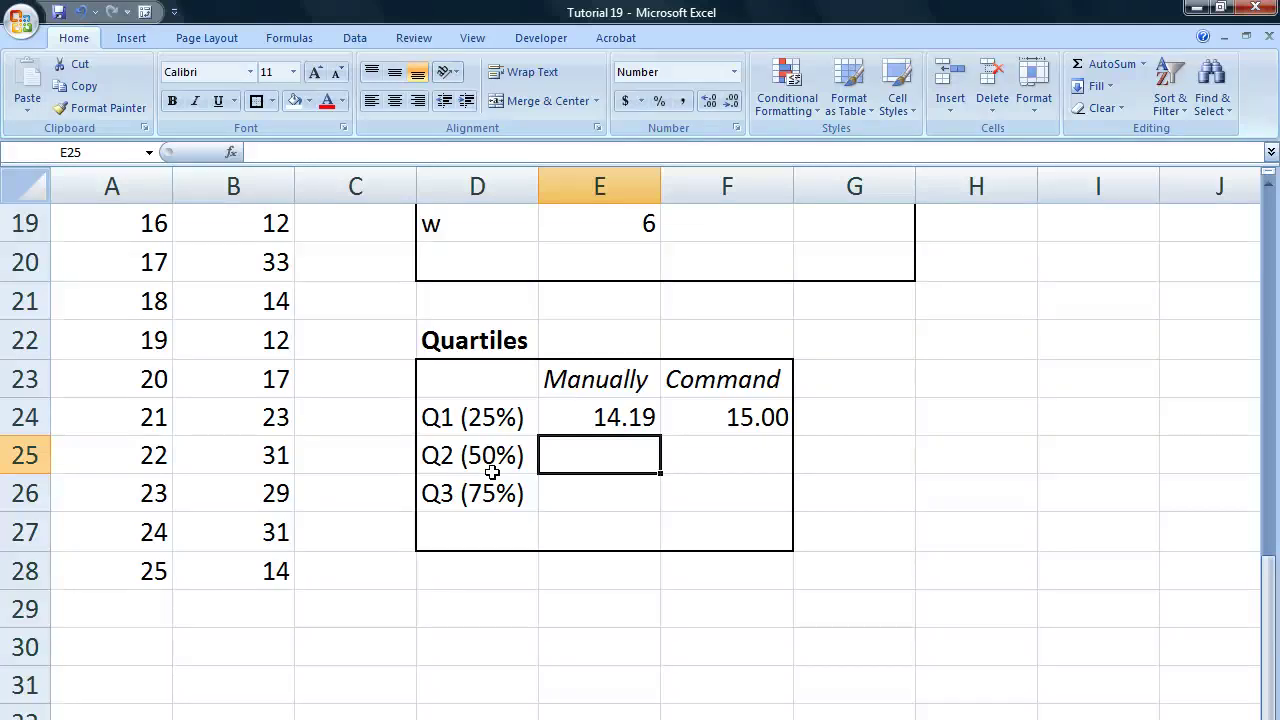
pyautogui.scroll(4, 576, 440)
pyautogui.click(716, 522)
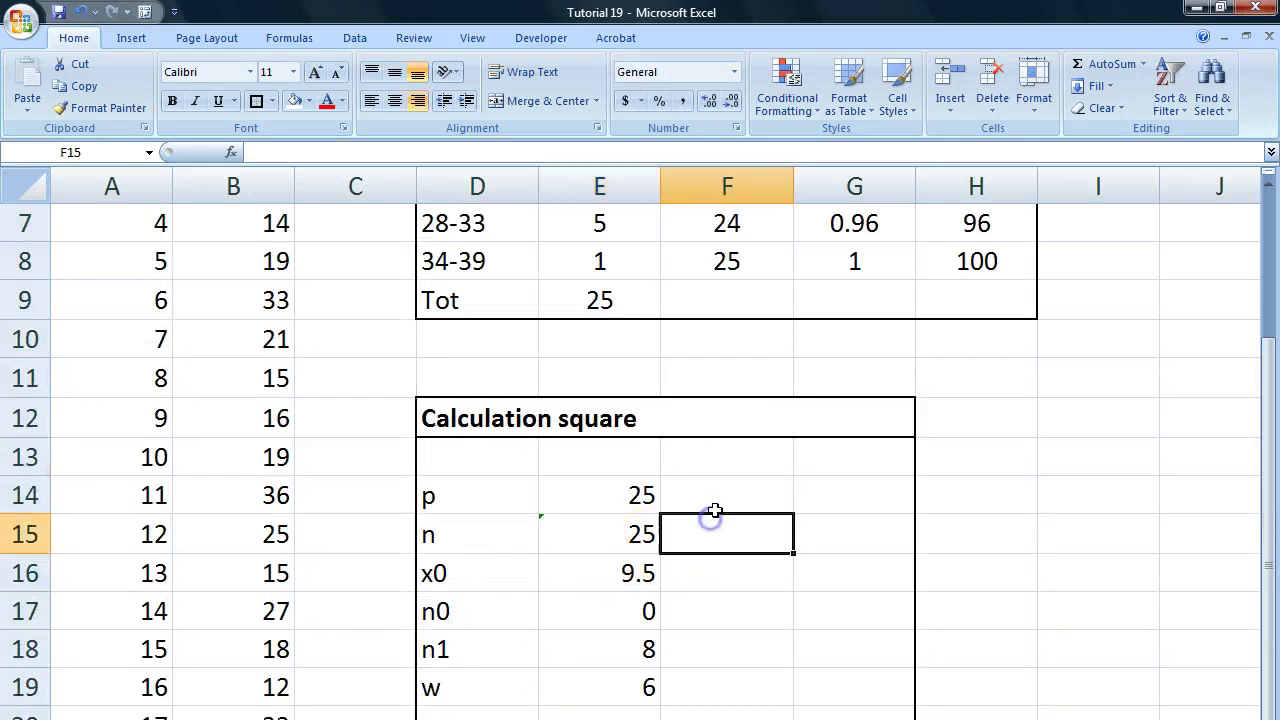
pyautogui.click(716, 508)
pyautogui.write('50')
pyautogui.press('Return')
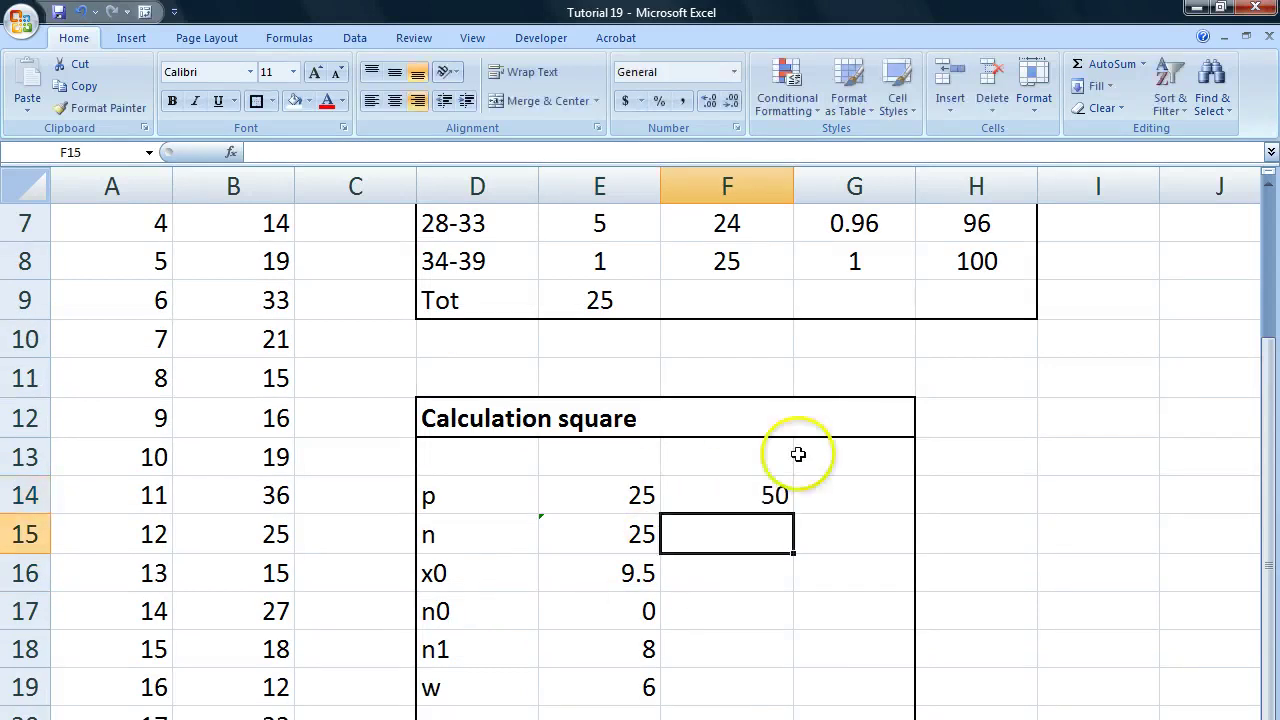
pyautogui.scroll(-1, 508, 487)
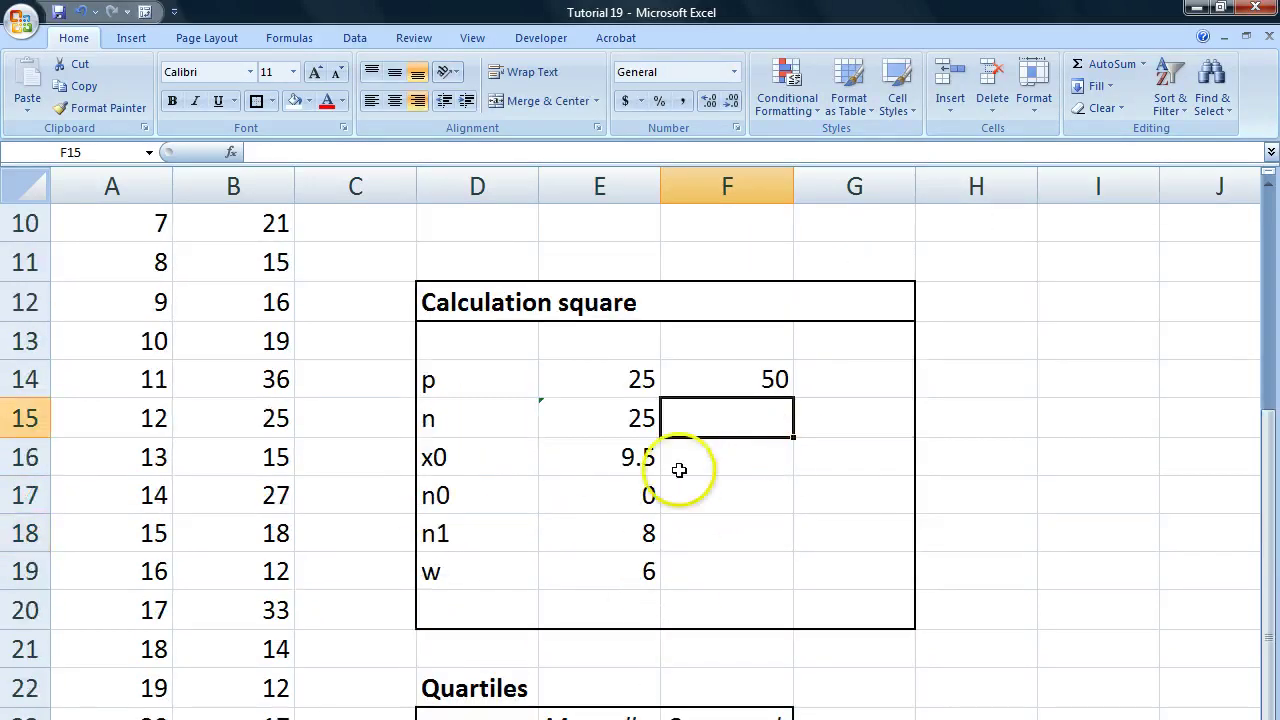
pyautogui.moveTo(803, 374); pyautogui.dragTo(741, 372)
pyautogui.click(741, 372)
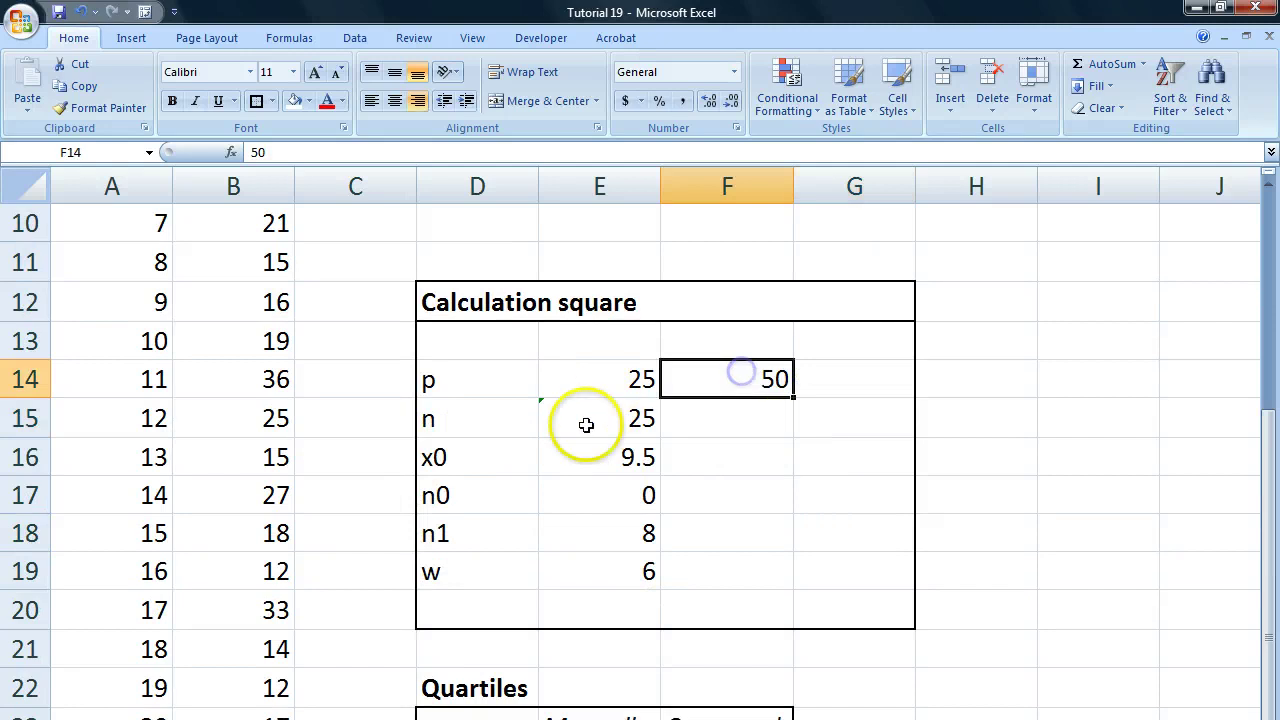
pyautogui.click(720, 428)
pyautogui.write('25')
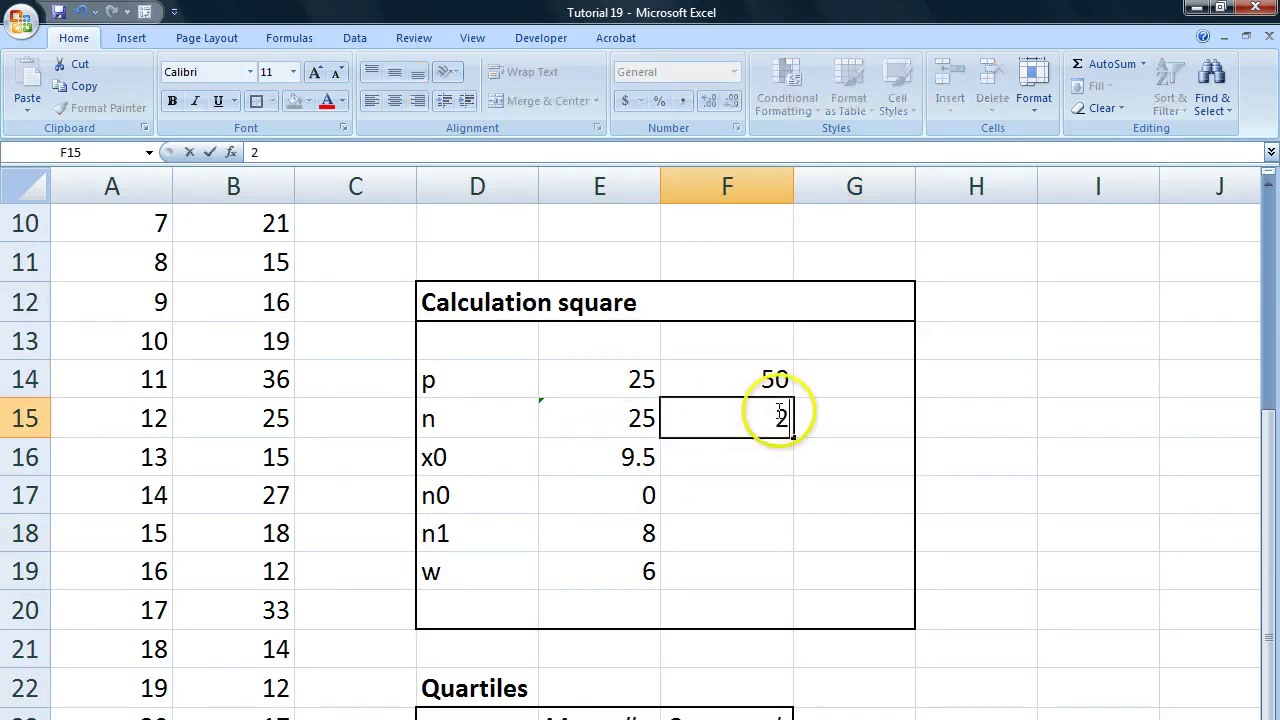
pyautogui.press('Return')
# Inspect the k% formulas in H4 and H5 and the 16-21 class row of Ages.
pyautogui.scroll(3, 835, 430)
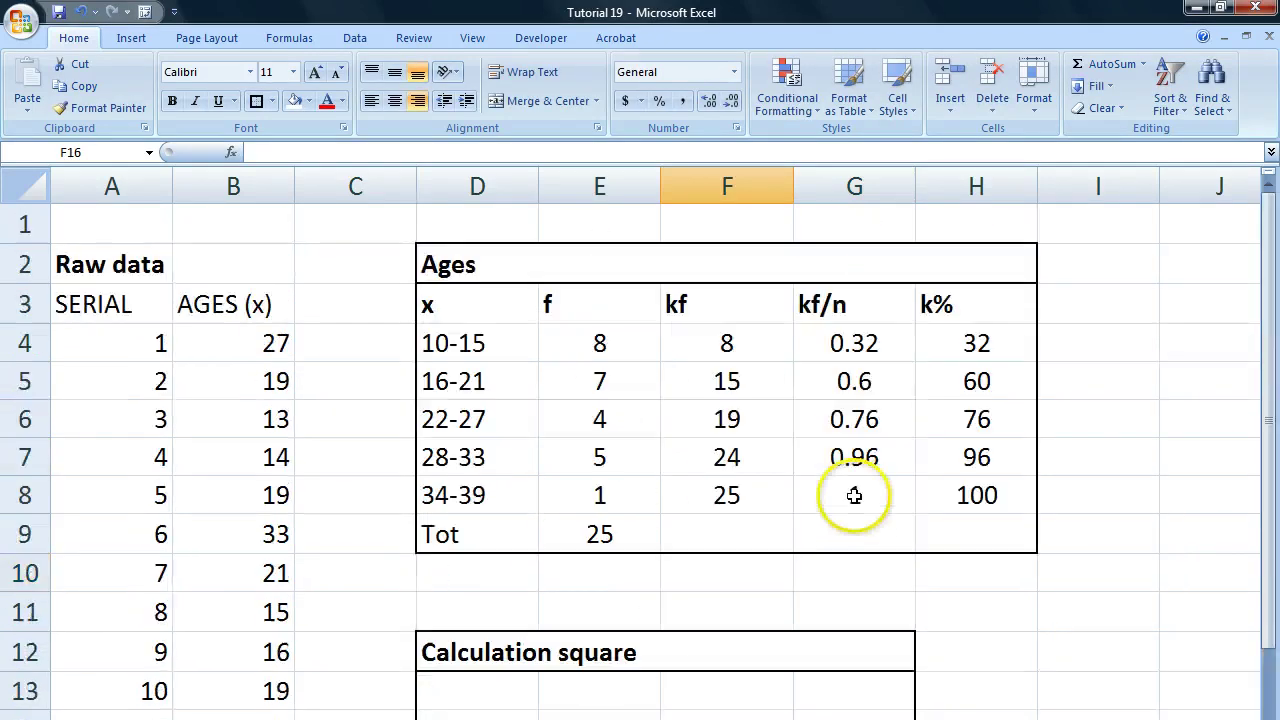
pyautogui.doubleClick(955, 352)
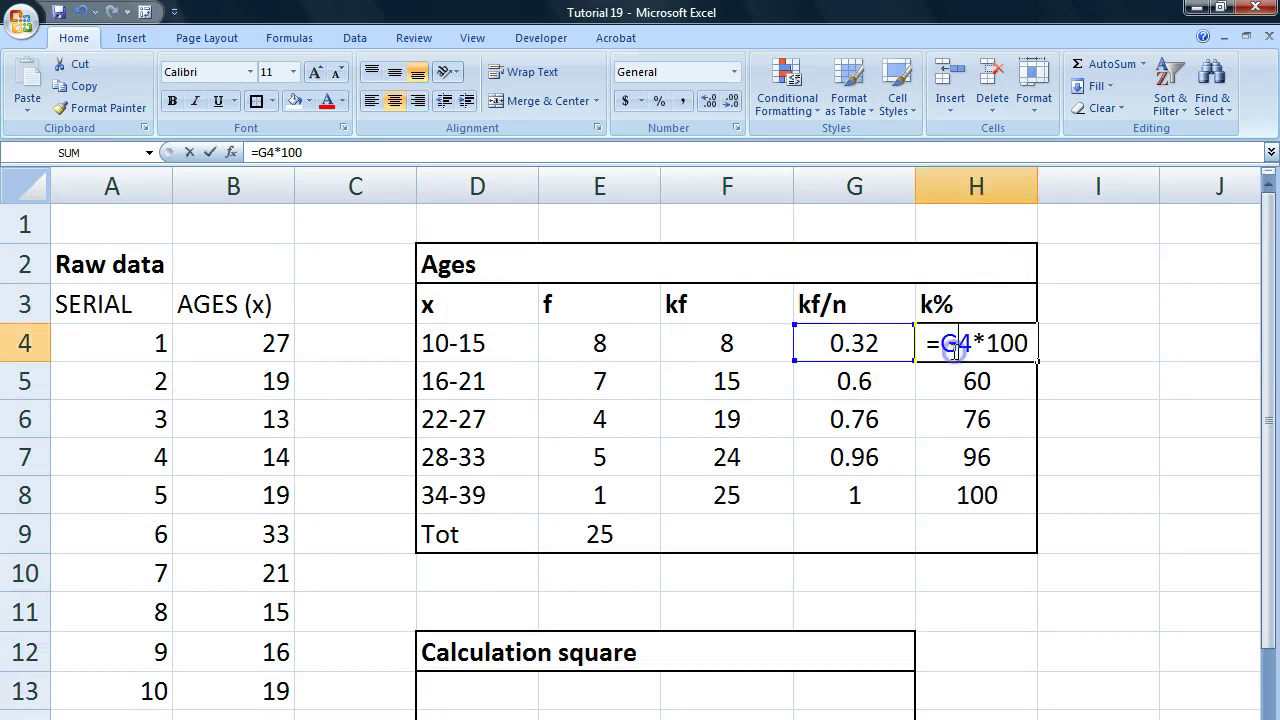
pyautogui.press('Return')
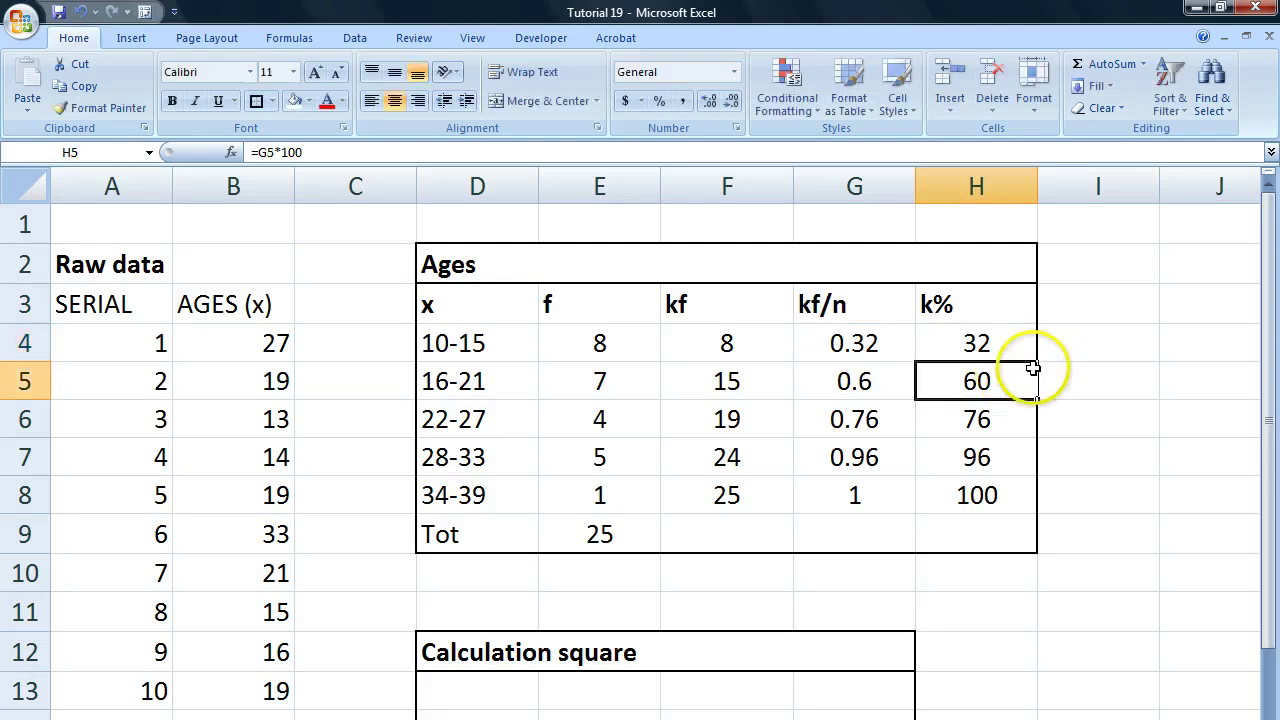
pyautogui.click(1004, 344)
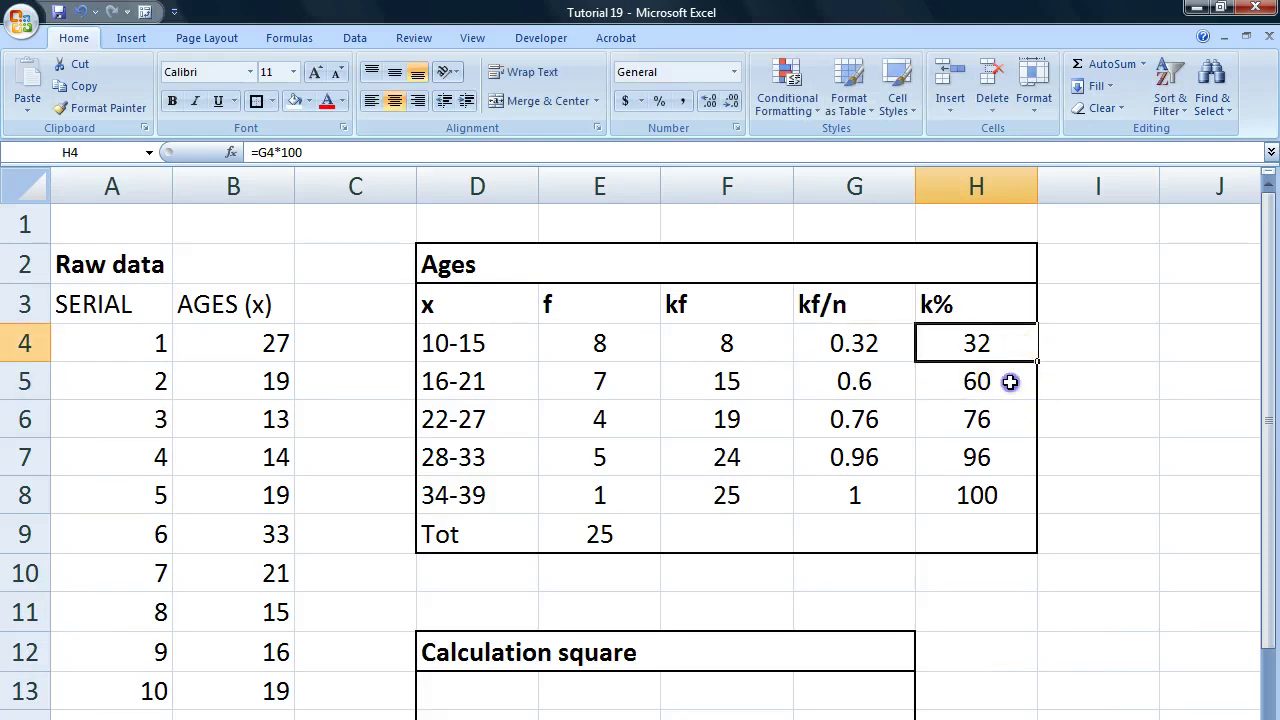
pyautogui.click(1010, 382)
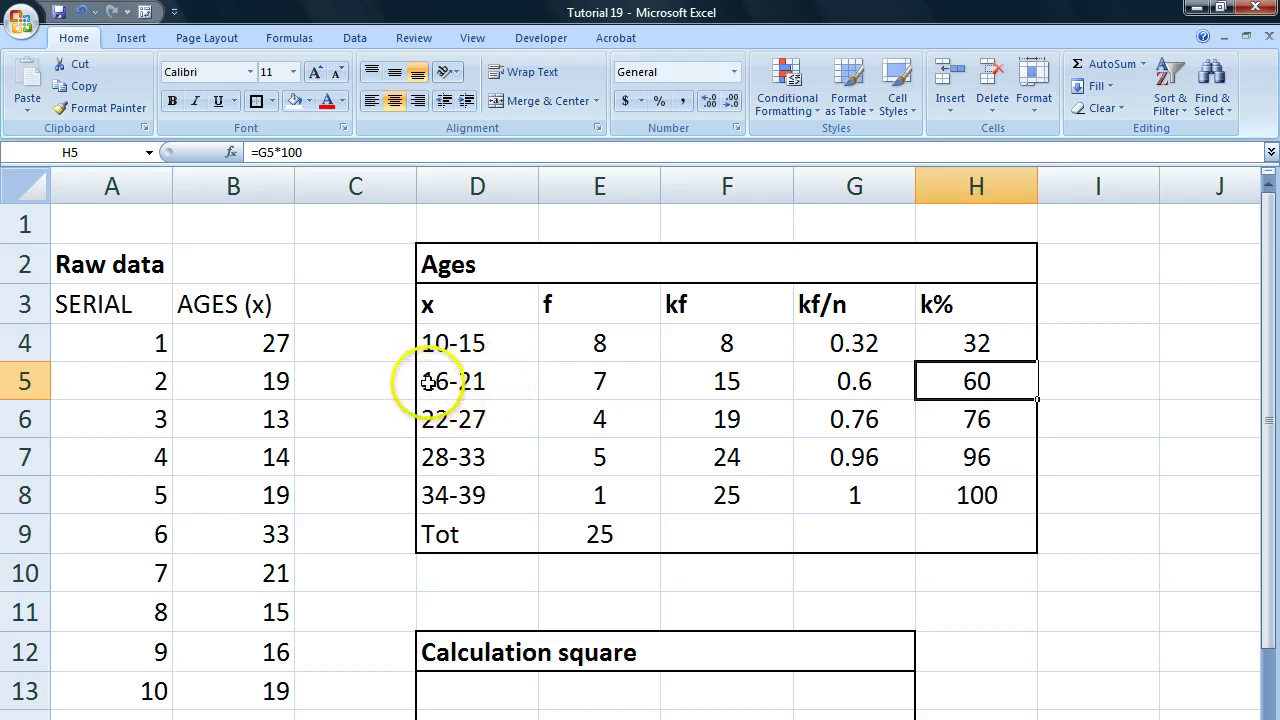
pyautogui.moveTo(428, 382); pyautogui.dragTo(969, 378)
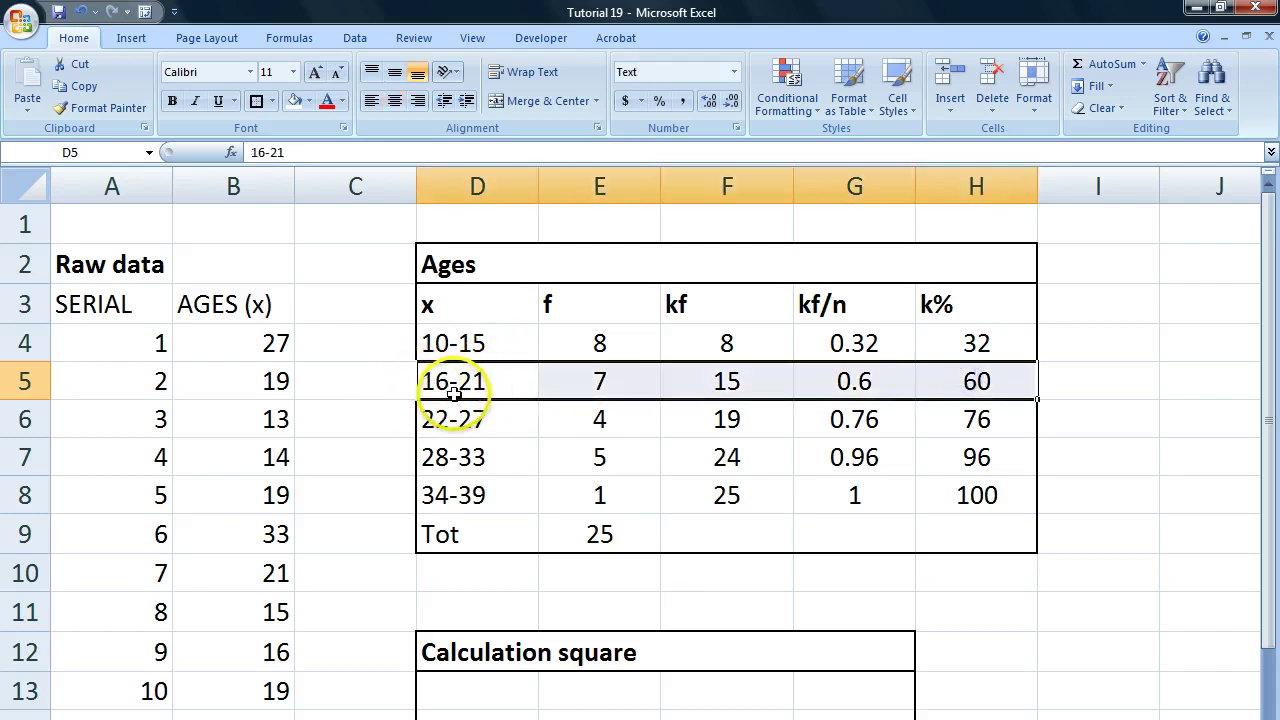
# Enter 15.5 as the x0 value in F16.
pyautogui.scroll(-3, 460, 380)
pyautogui.click(708, 452)
pyautogui.scroll(3, 579, 413)
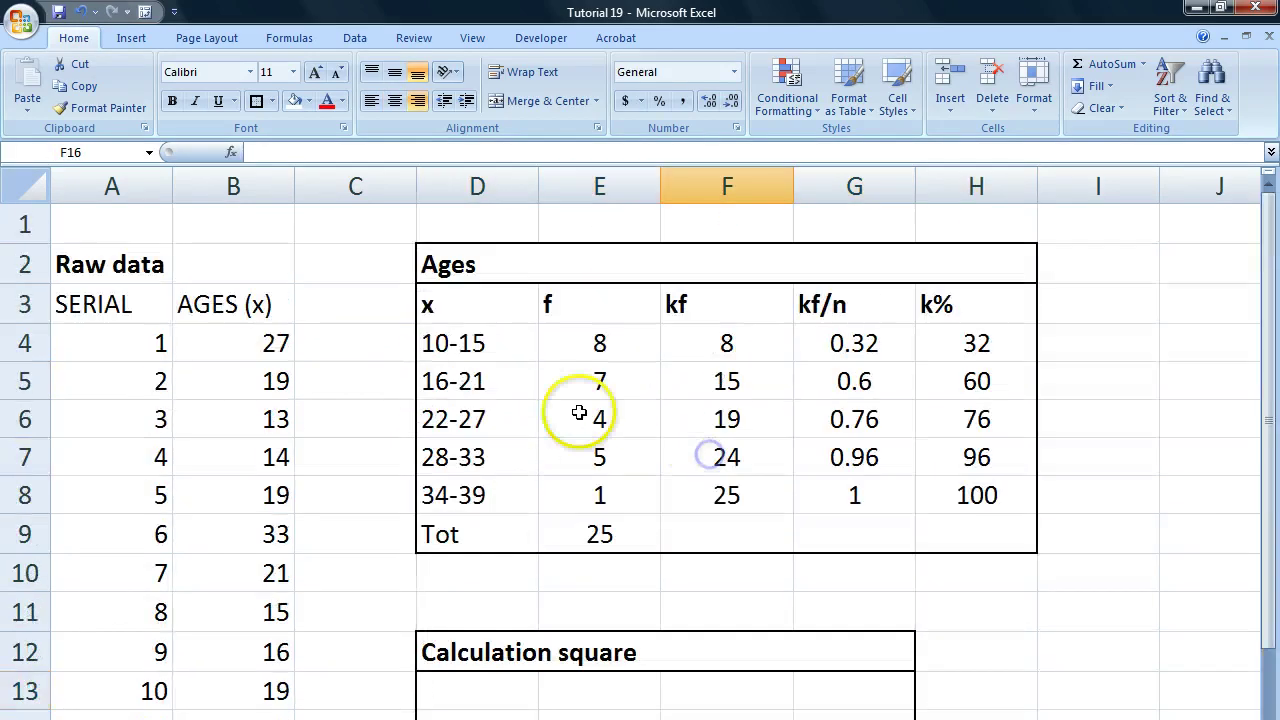
pyautogui.scroll(-3, 600, 506)
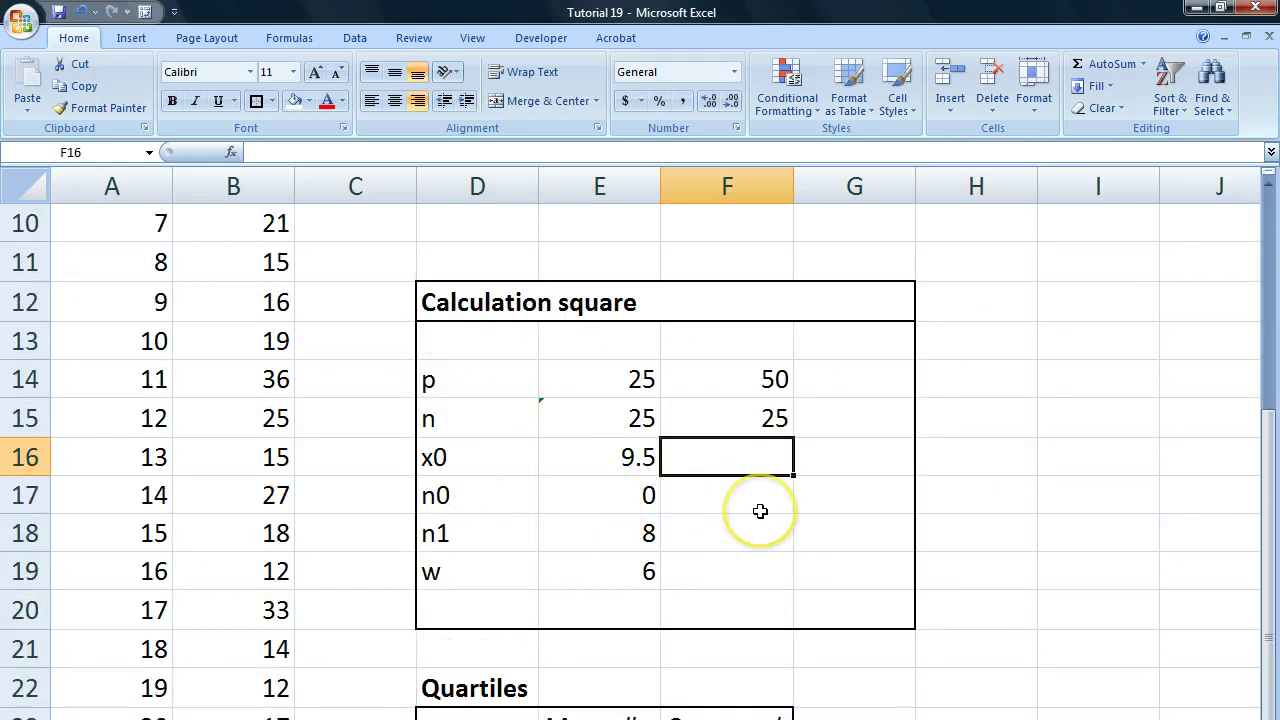
pyautogui.write('15.5')
pyautogui.press('Return')
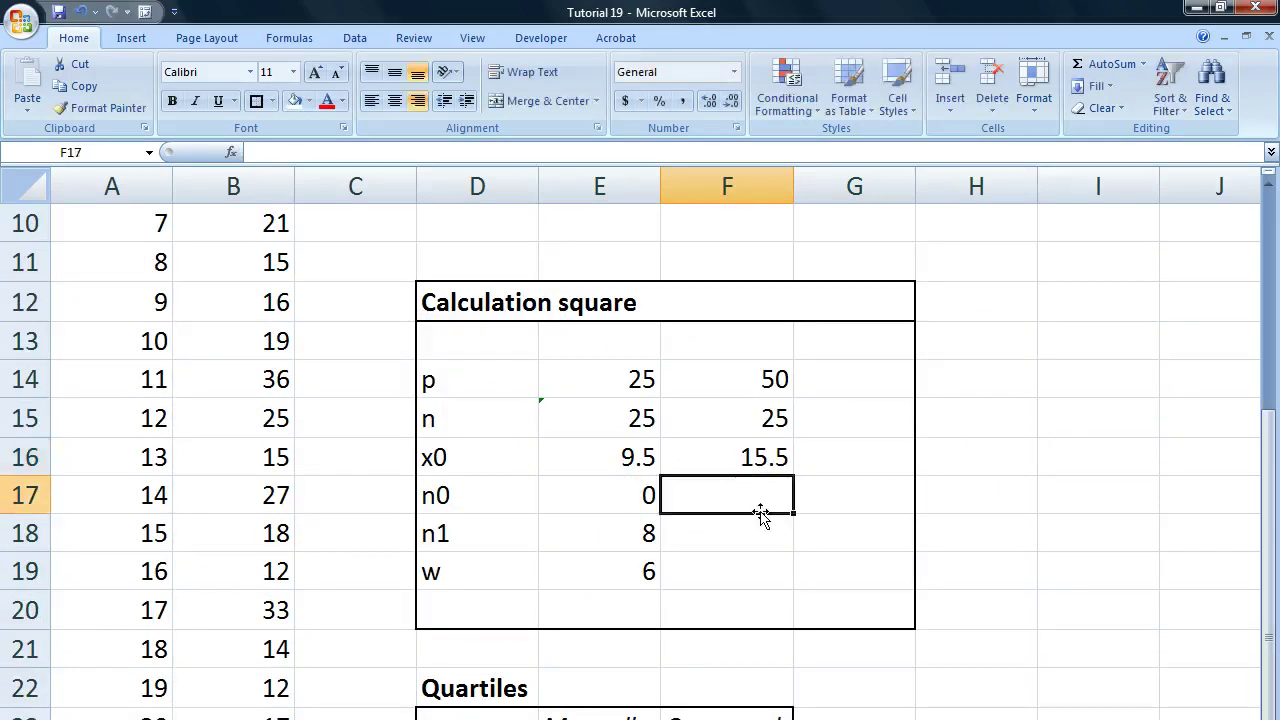
# Enter 8 as n0 in F17, based on the cumulative frequencies 8 and 15.
pyautogui.click(465, 494)
pyautogui.scroll(3, 814, 551)
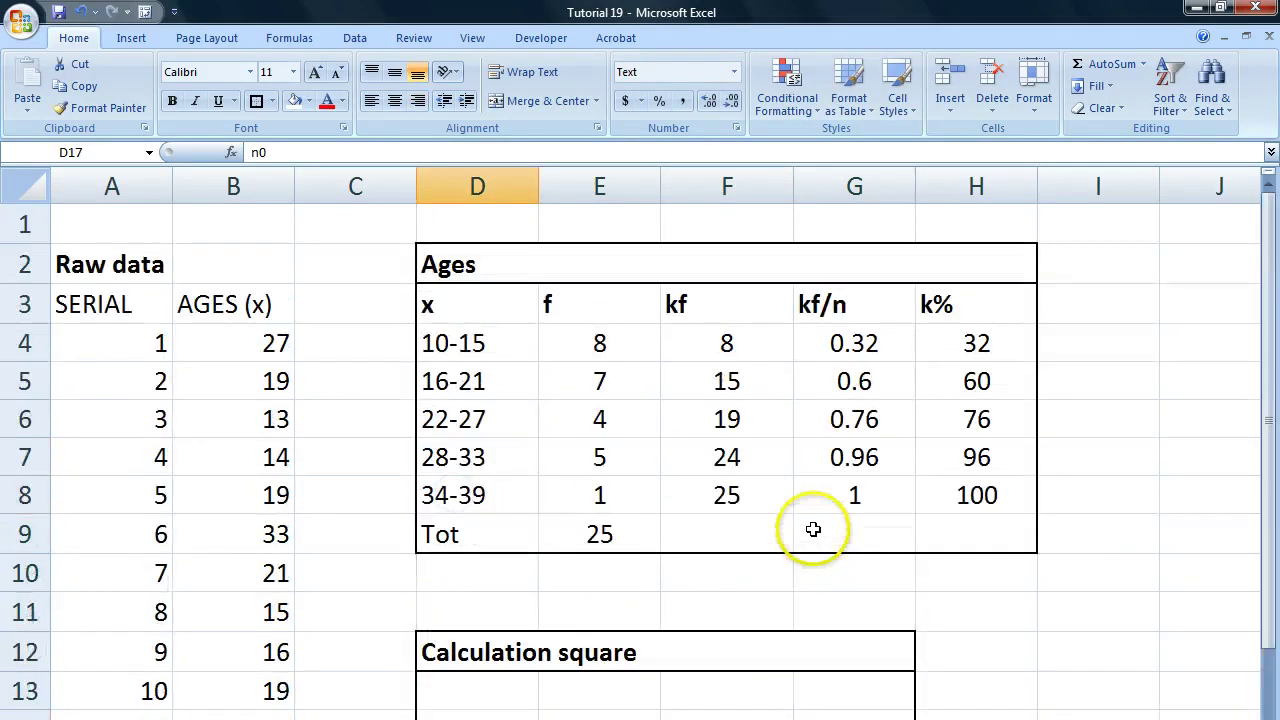
pyautogui.moveTo(471, 371); pyautogui.dragTo(945, 399)
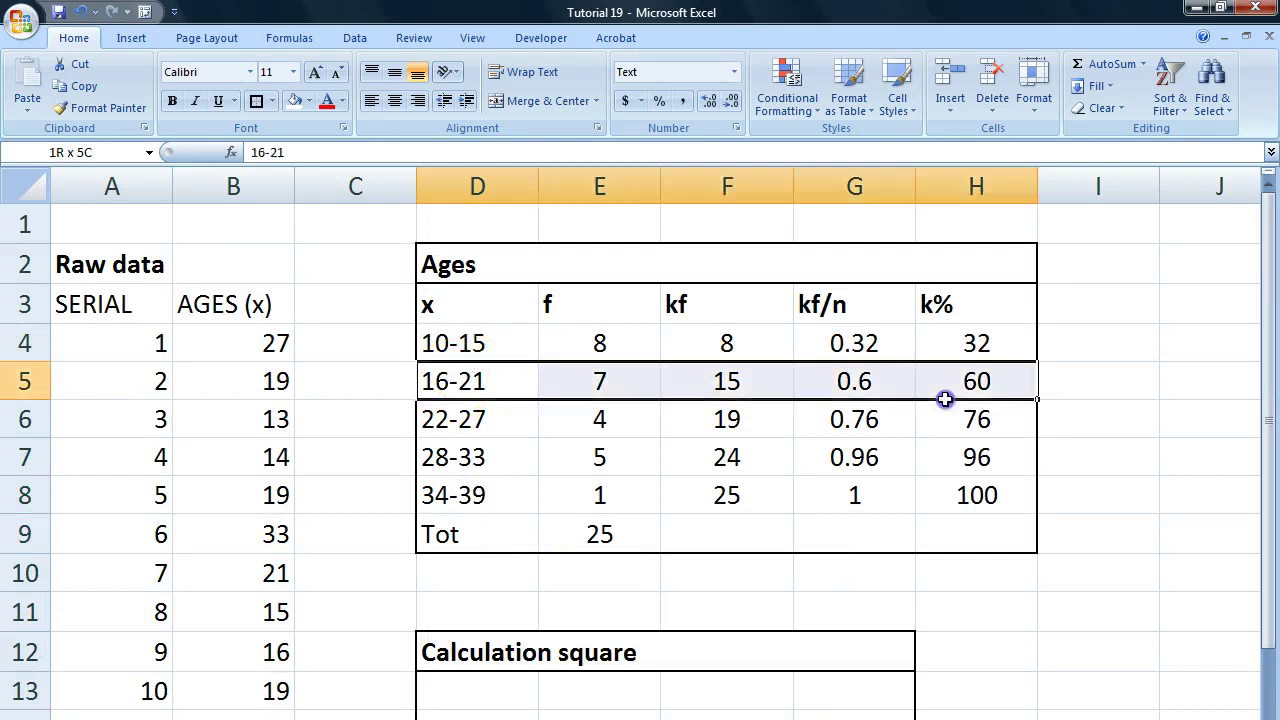
pyautogui.click(735, 346)
pyautogui.moveTo(734, 294); pyautogui.dragTo(707, 366)
pyautogui.scroll(-3, 716, 564)
pyautogui.click(754, 484)
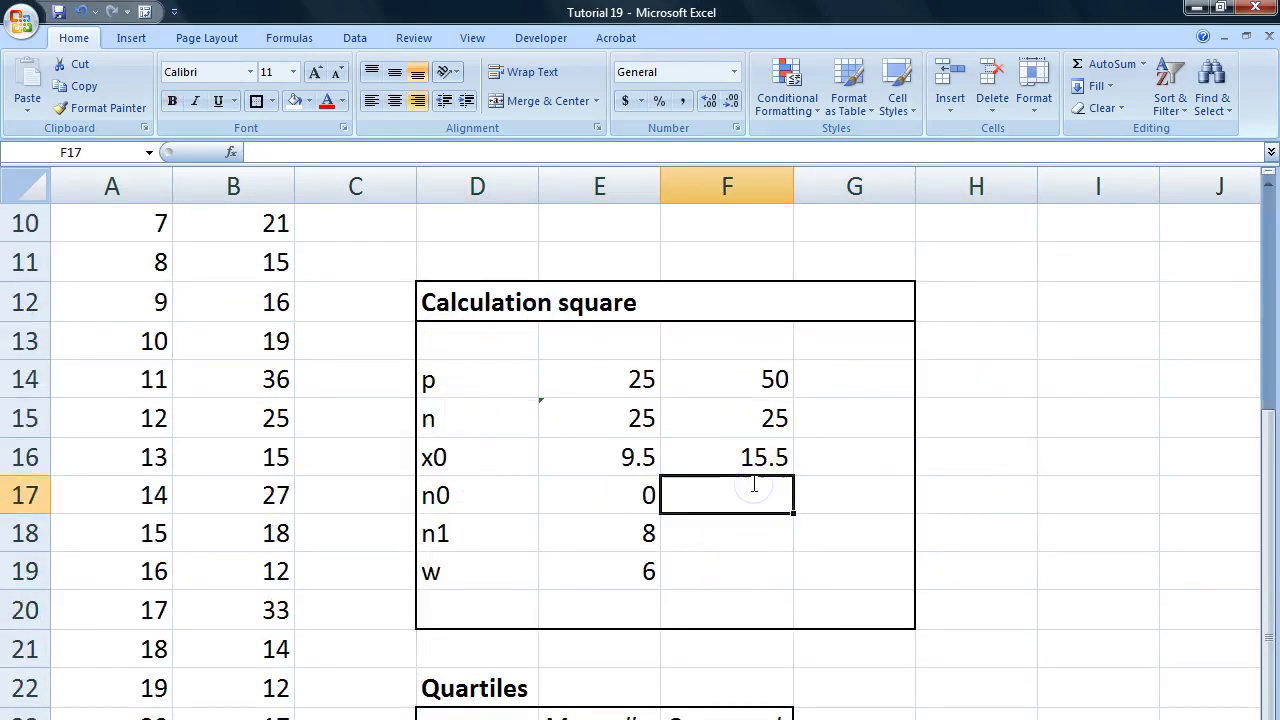
pyautogui.write('8')
pyautogui.click(700, 528)
# Check the kf formula in F4 and select the n1 cell of the 50% column.
pyautogui.click(486, 528)
pyautogui.scroll(3, 486, 530)
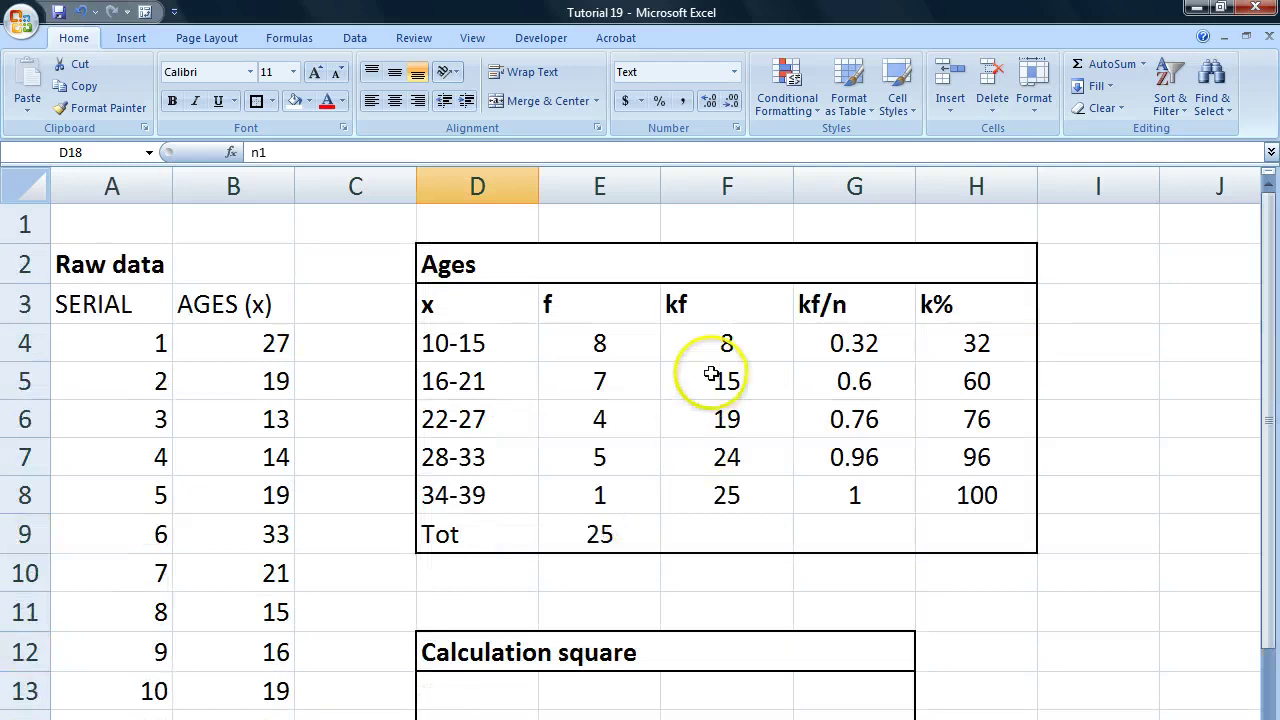
pyautogui.click(724, 343)
pyautogui.moveTo(531, 391); pyautogui.dragTo(963, 391)
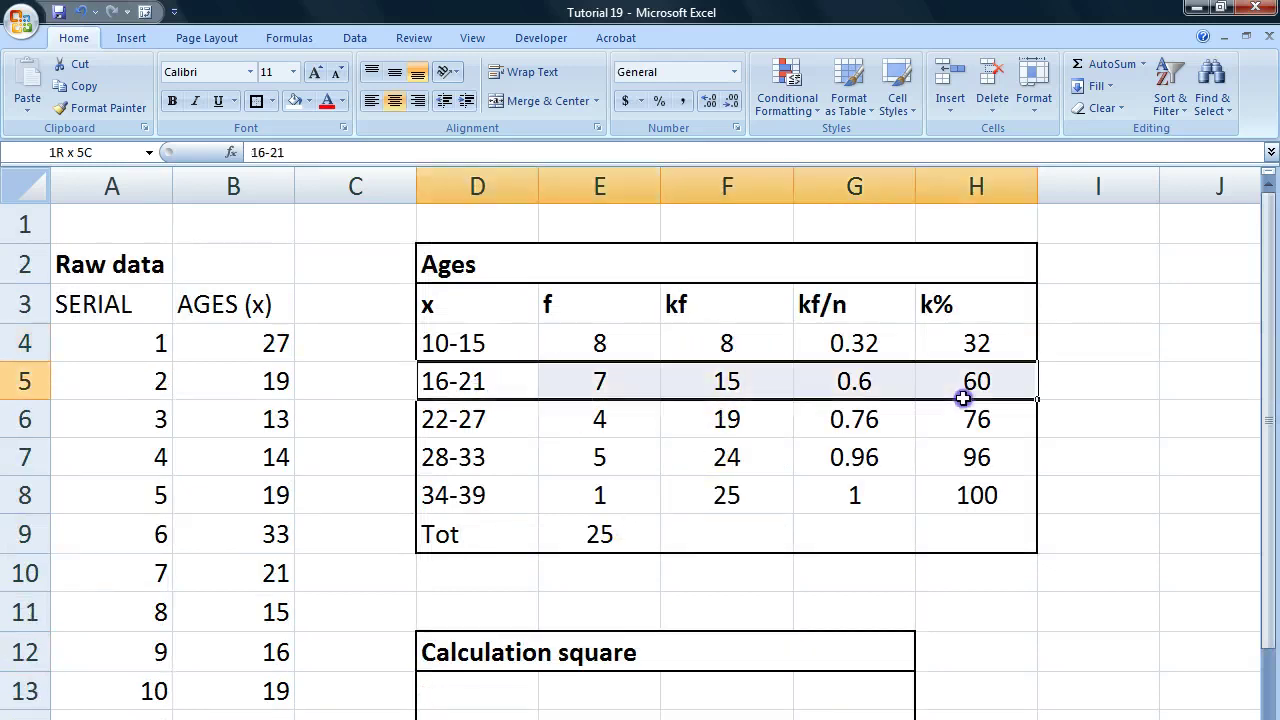
pyautogui.scroll(-3, 755, 514)
pyautogui.click(755, 511)
pyautogui.click(749, 526)
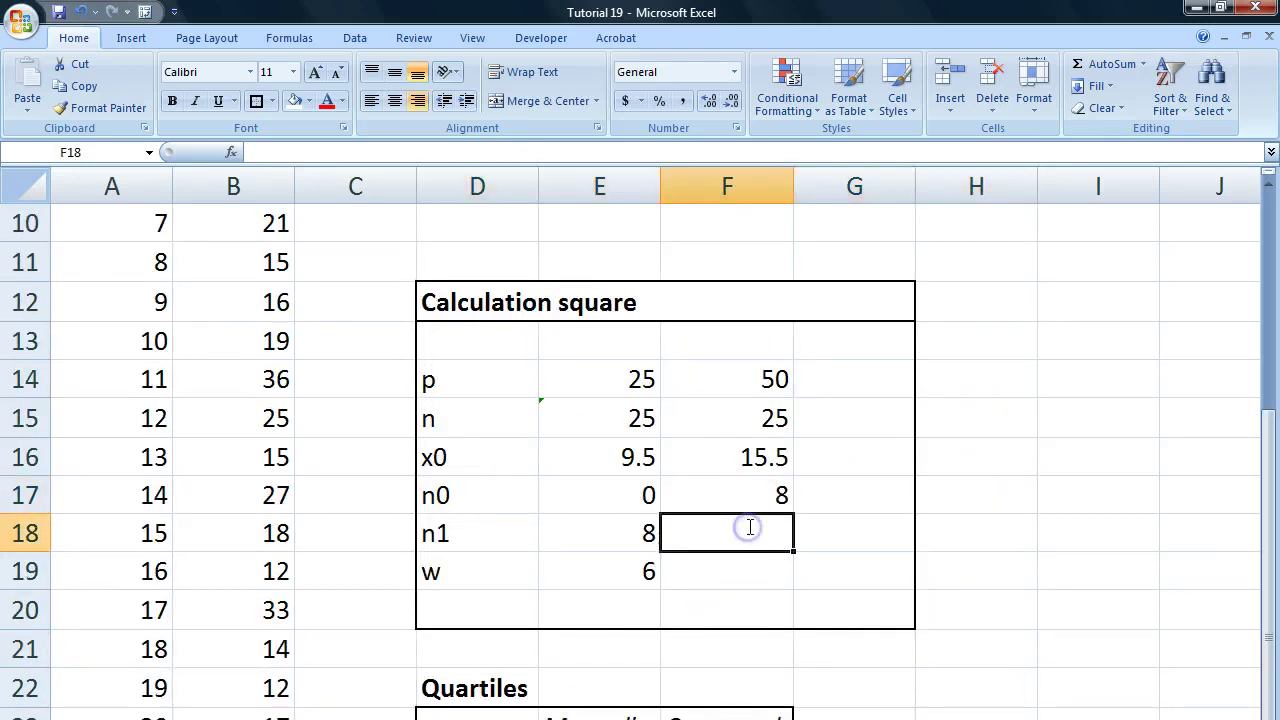
# Enter 15 for n1 and the width formula =21.5-F16 for w, giving 6.
pyautogui.write('15')
pyautogui.click(741, 565)
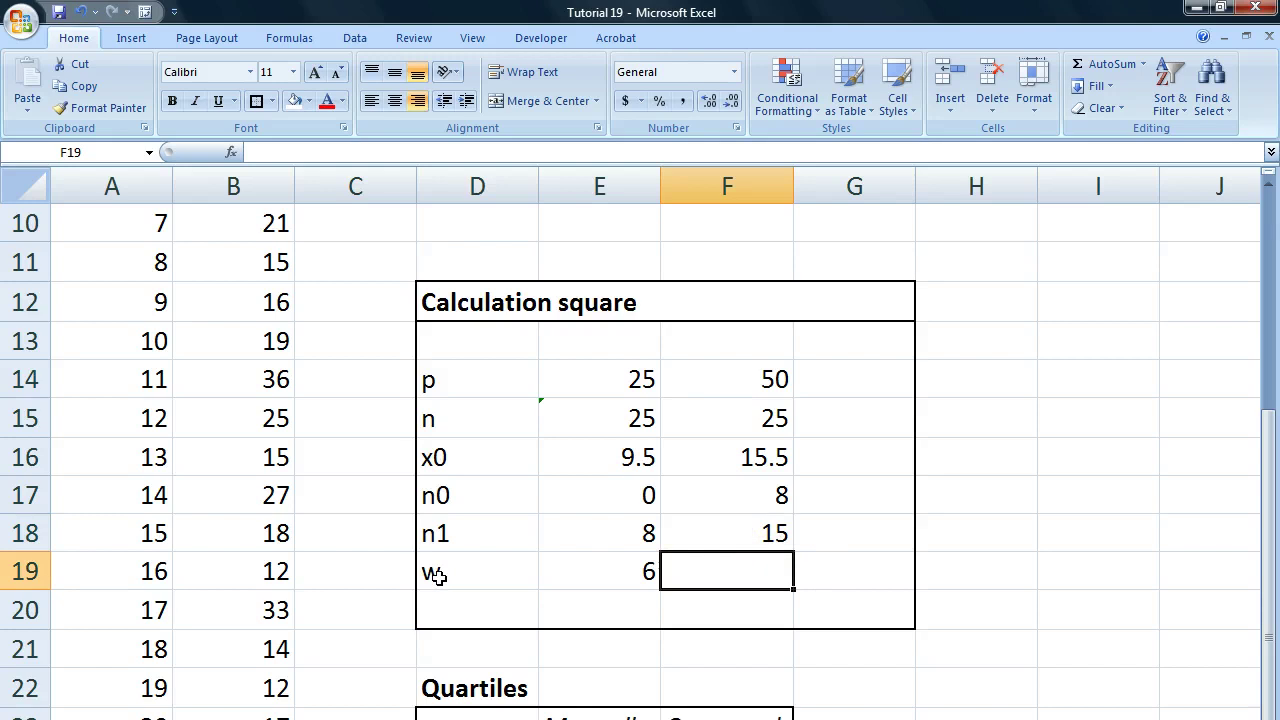
pyautogui.write('=')
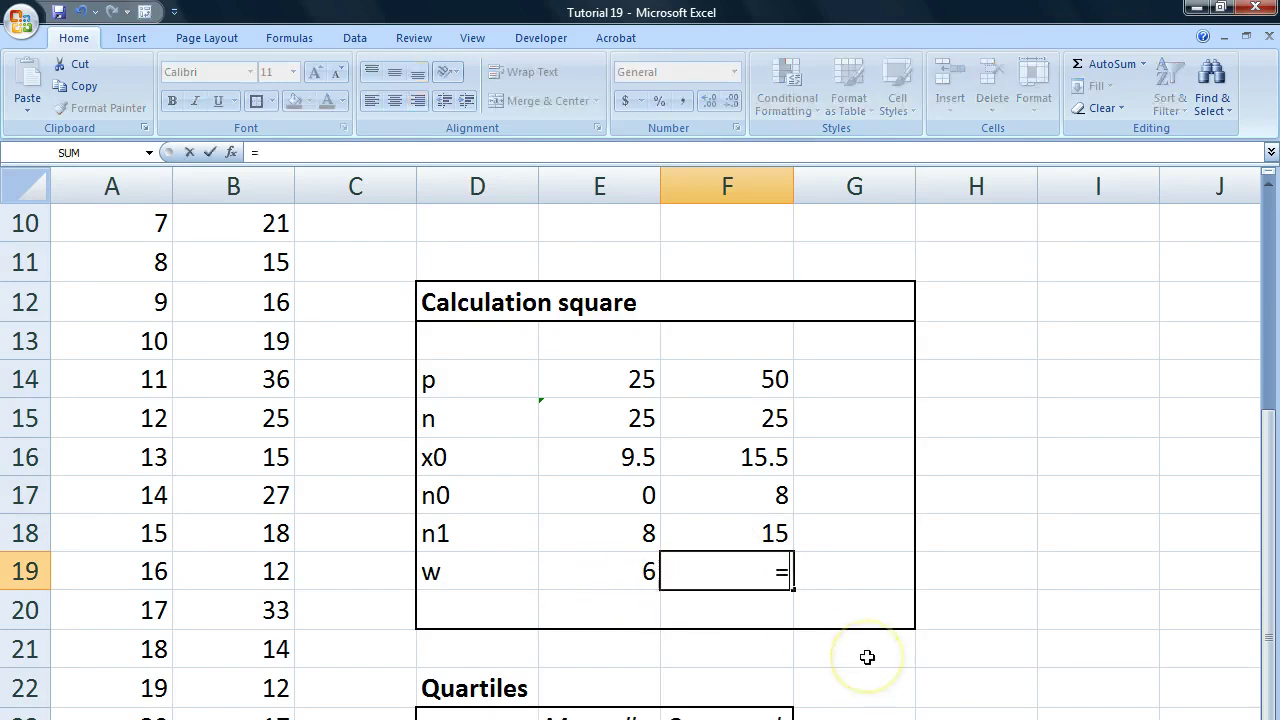
pyautogui.scroll(3, 874, 639)
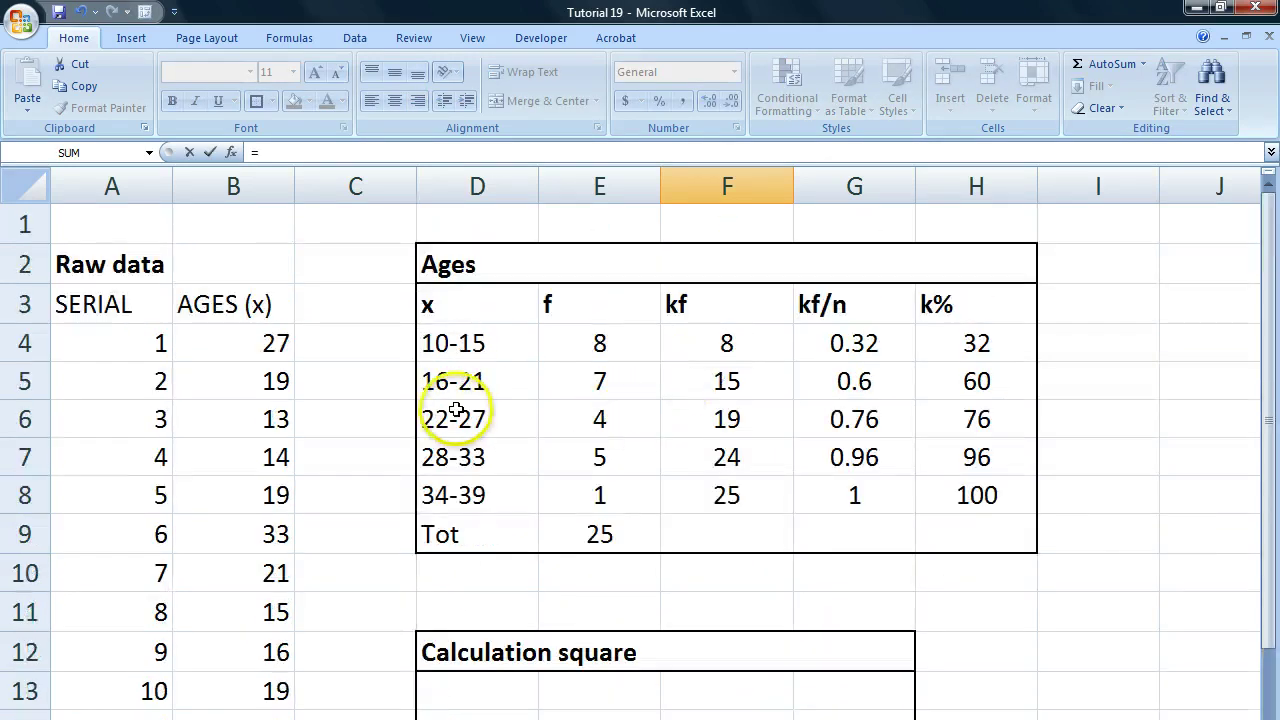
pyautogui.scroll(-4, 600, 537)
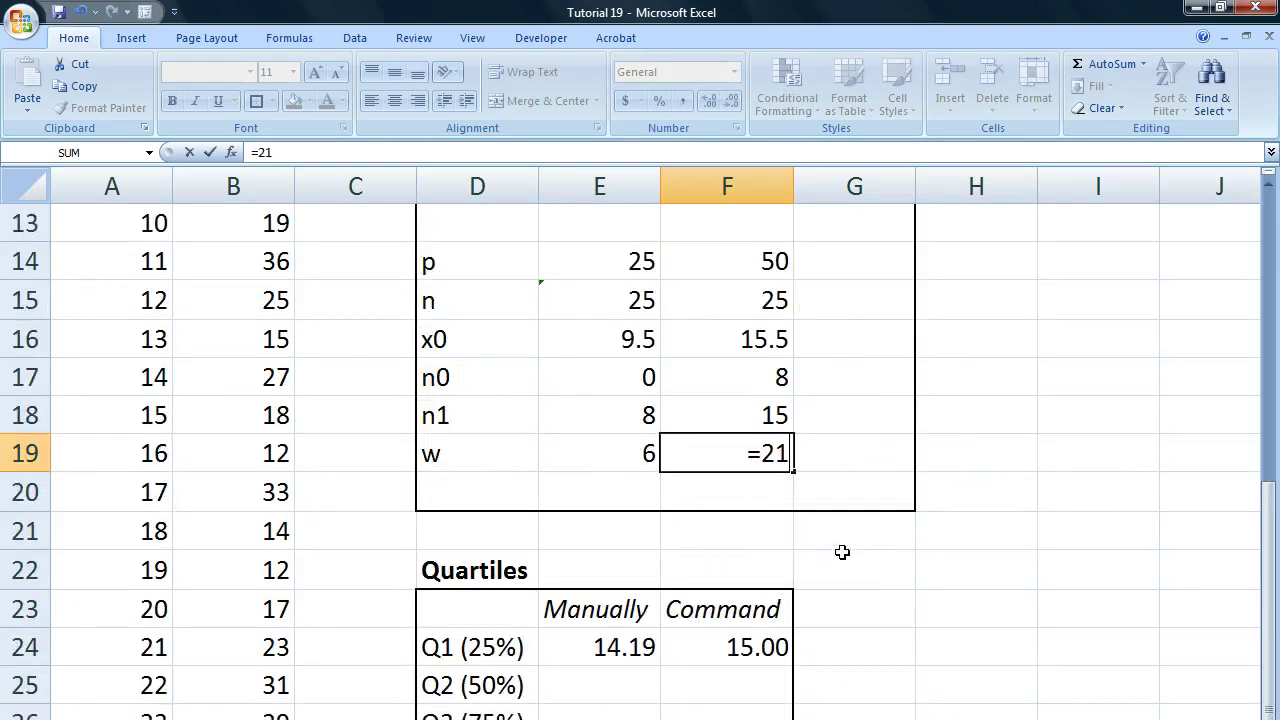
pyautogui.click(747, 343)
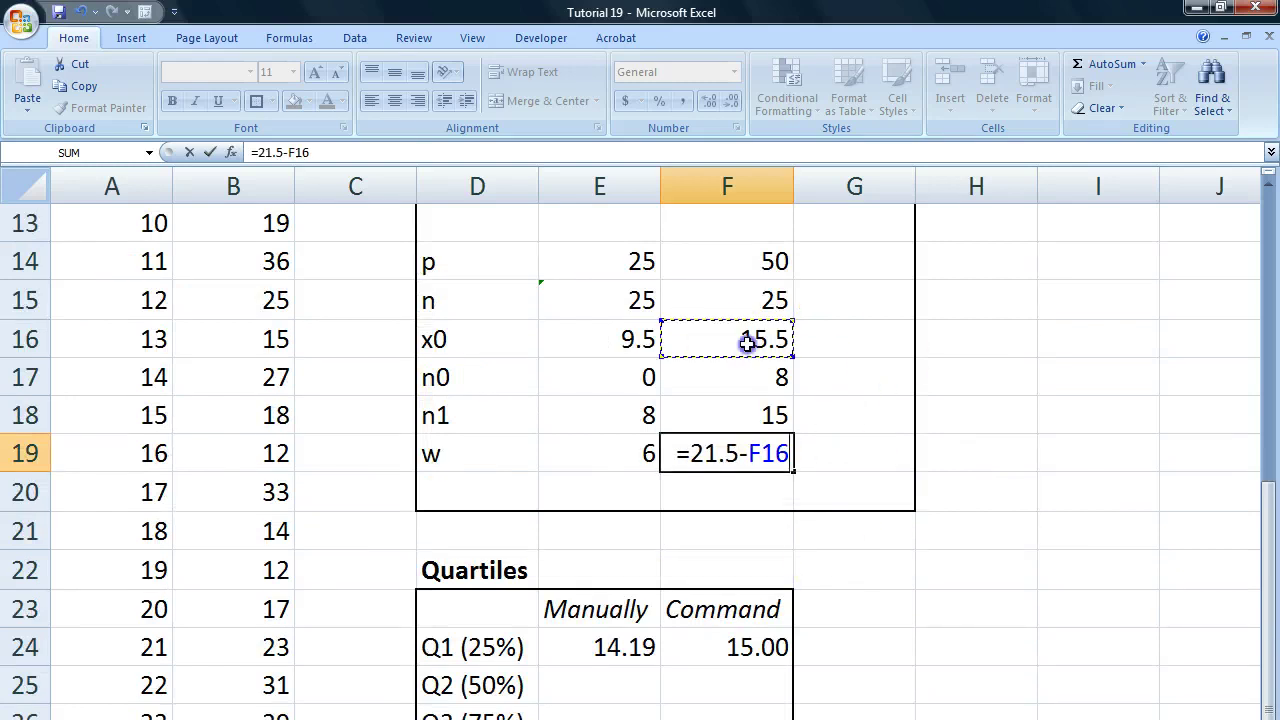
pyautogui.press('Return')
pyautogui.click(748, 451)
# Review the Ages class intervals and the Q2 inputs in F14:F19 of the calculation square.
pyautogui.scroll(4, 720, 480)
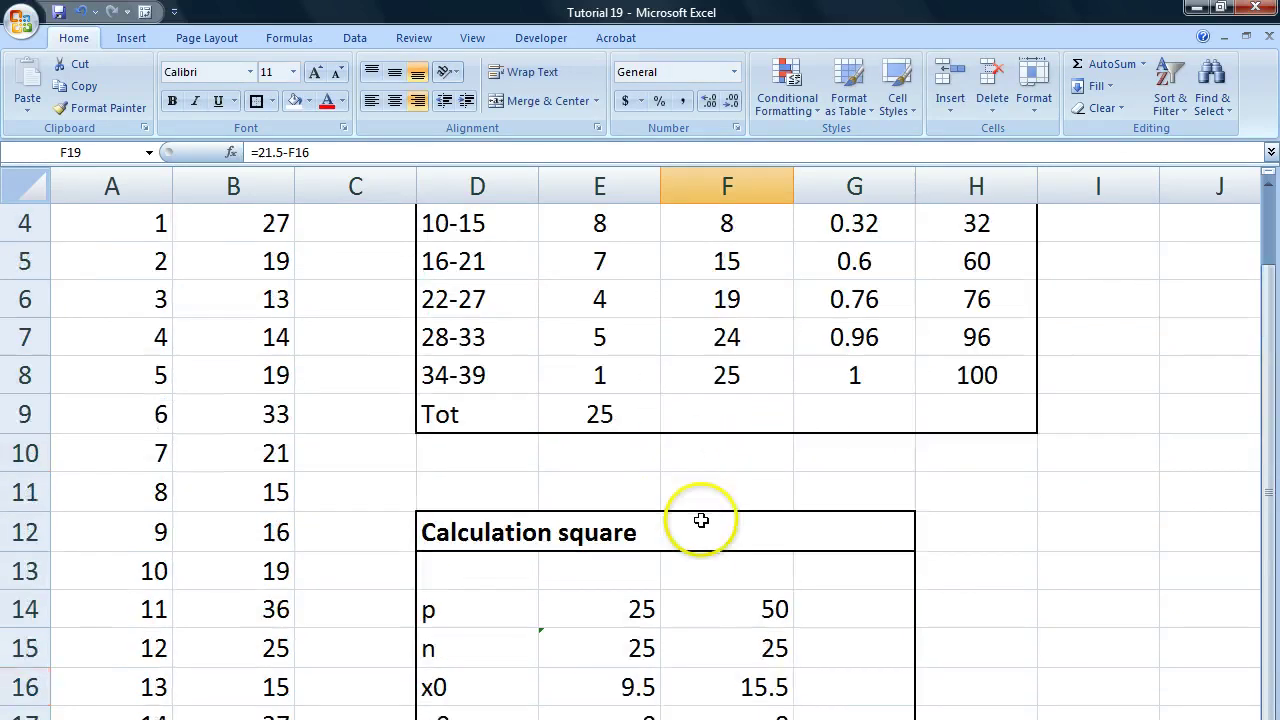
pyautogui.moveTo(443, 257); pyautogui.dragTo(996, 536)
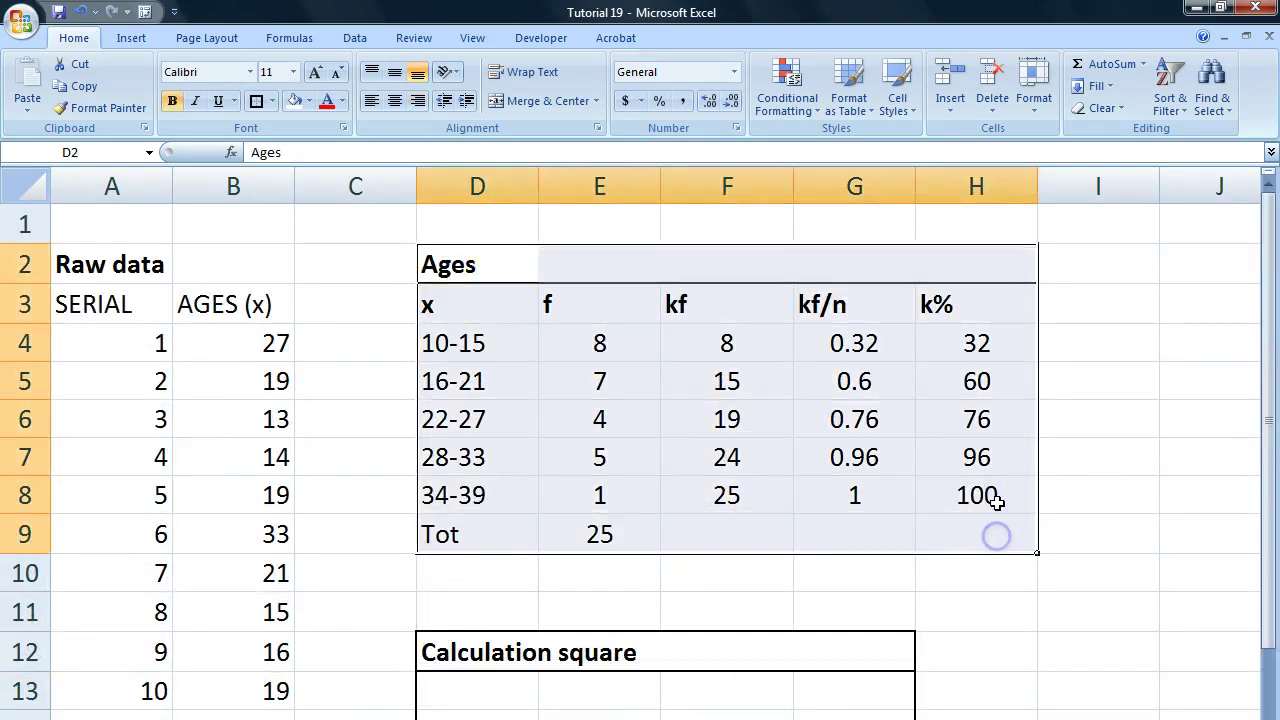
pyautogui.click(478, 425)
pyautogui.moveTo(437, 338); pyautogui.dragTo(463, 477)
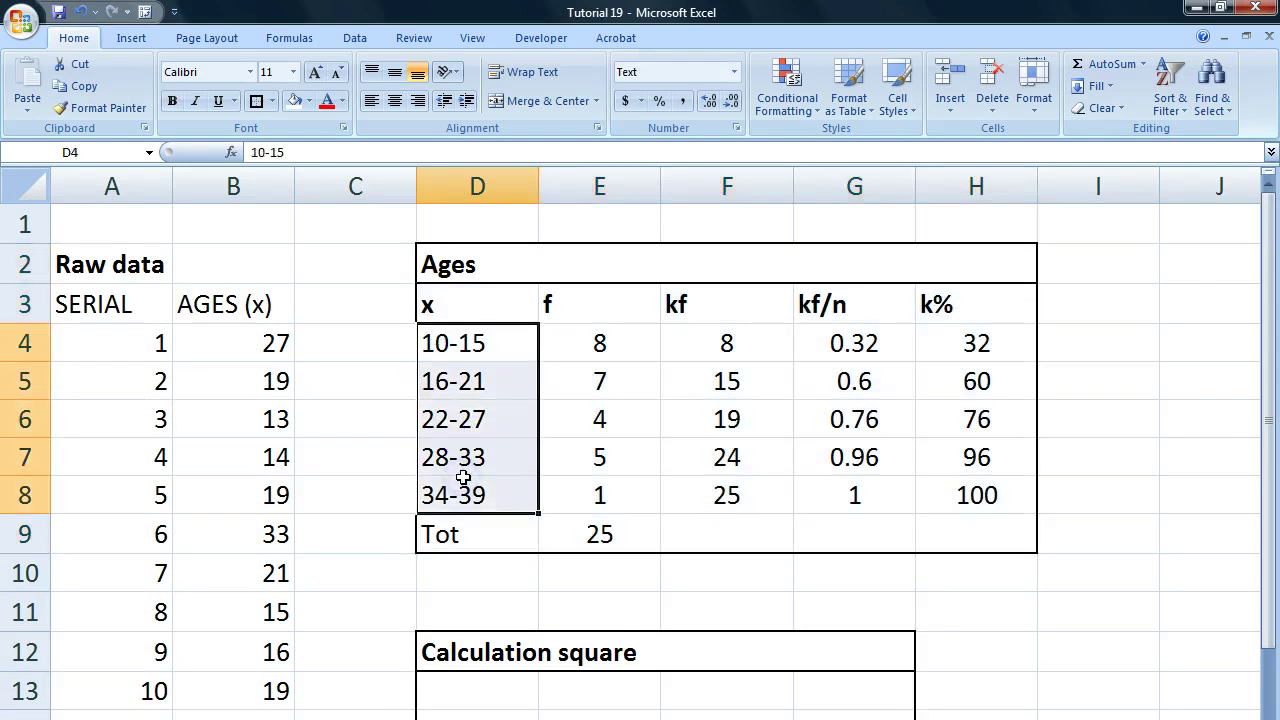
pyautogui.click(500, 450)
pyautogui.scroll(-4, 575, 494)
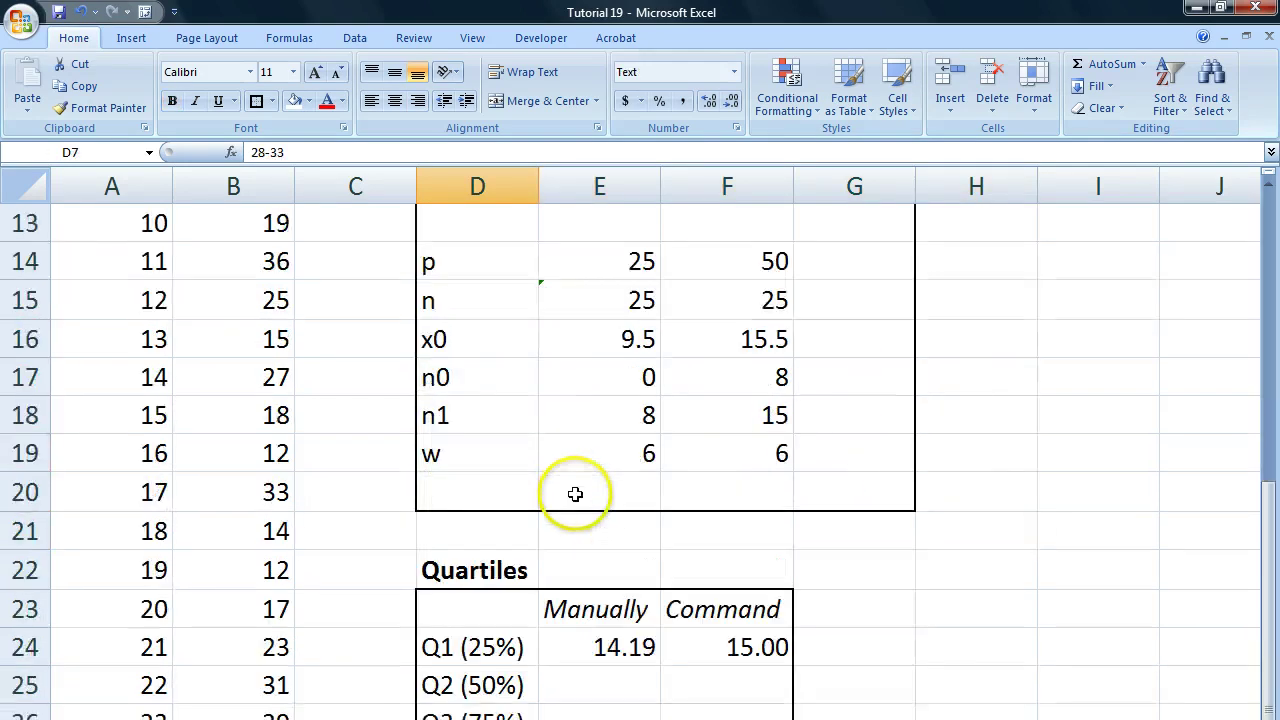
pyautogui.scroll(-1, 614, 623)
pyautogui.scroll(1, 623, 600)
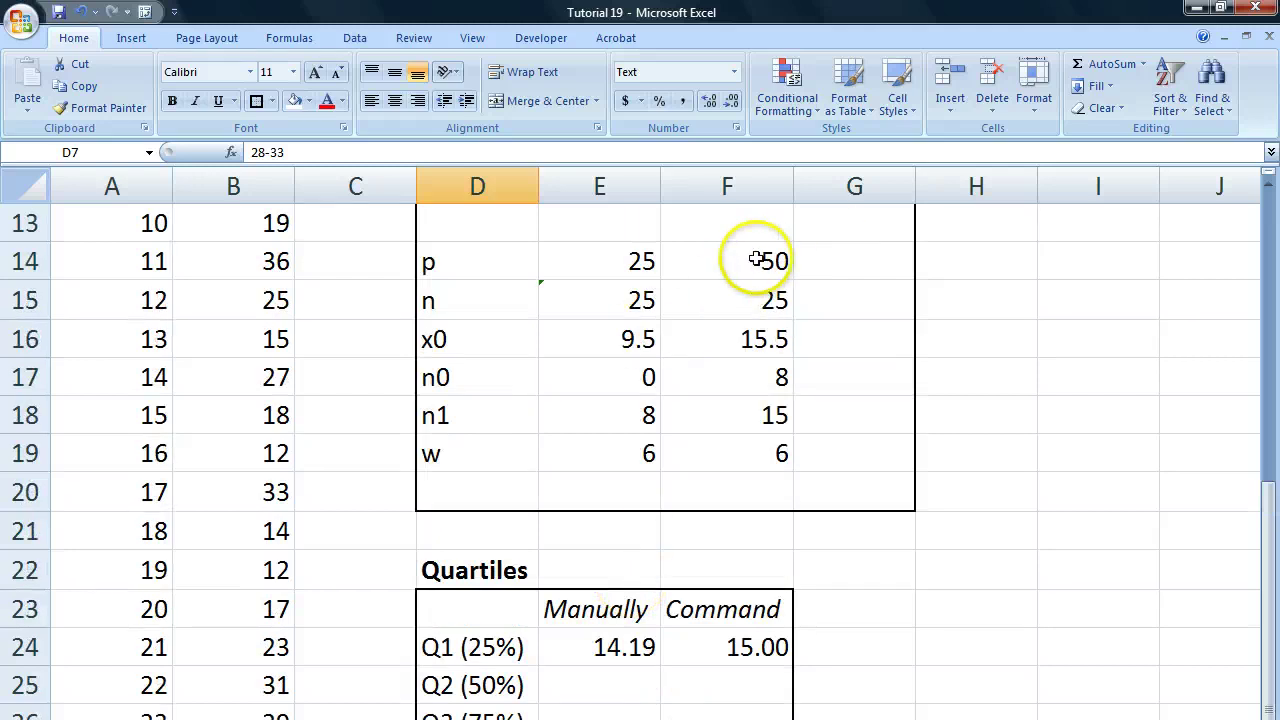
pyautogui.moveTo(760, 260); pyautogui.dragTo(772, 455)
# Enter =F16+(((F14*F15/100)-F17)/(F18-F17))*F19 in E25, giving a manual Q2 of 19.36.
pyautogui.click(570, 695)
pyautogui.scroll(-2, 910, 541)
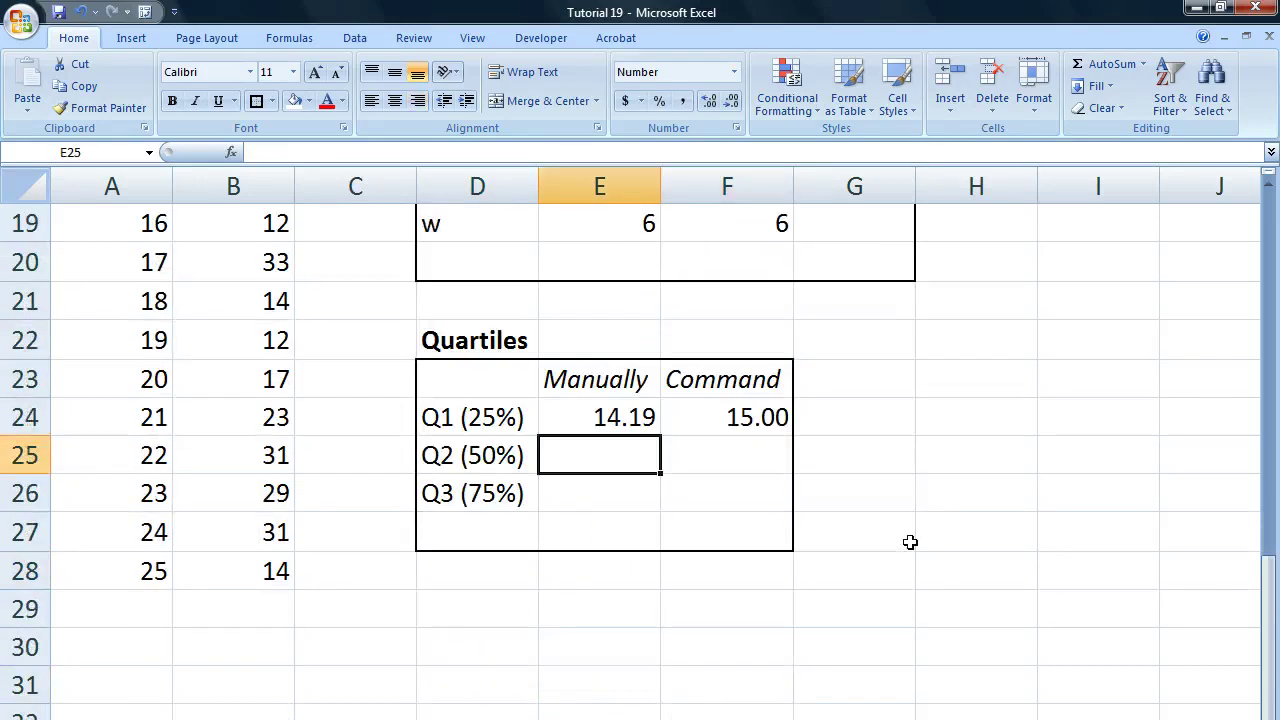
pyautogui.write('=')
pyautogui.scroll(2, 863, 516)
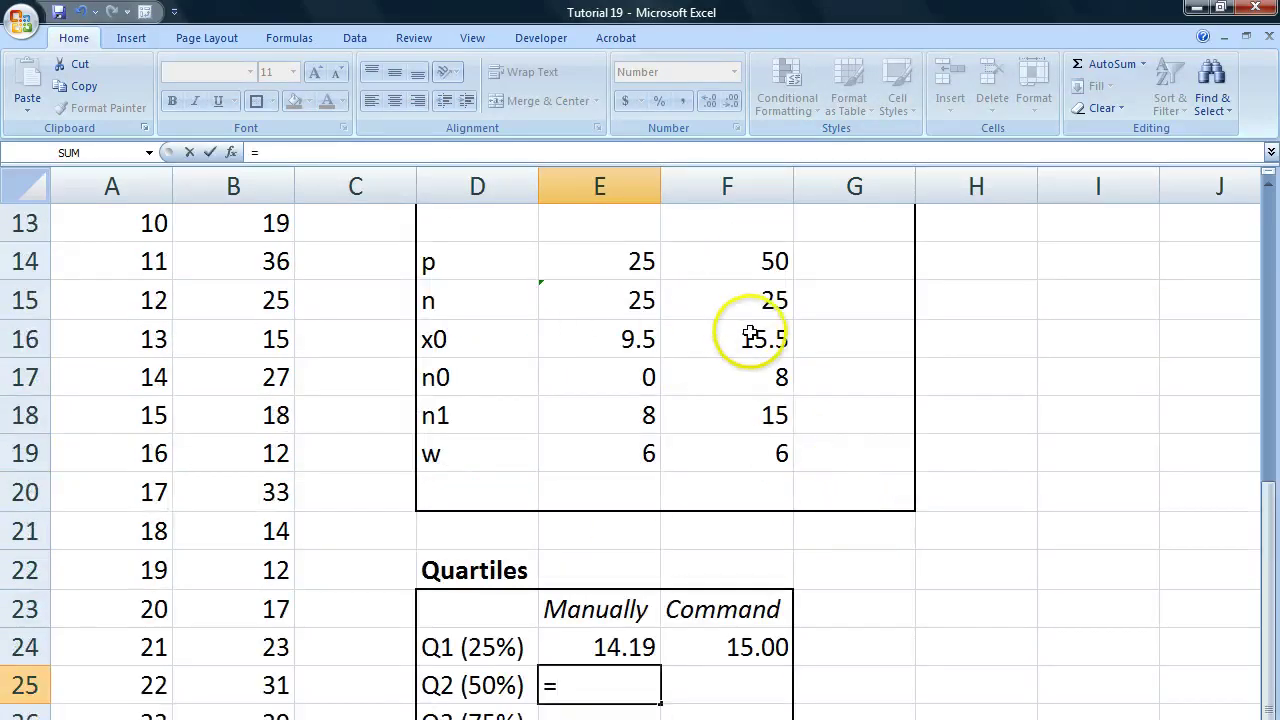
pyautogui.scroll(-1, 950, 419)
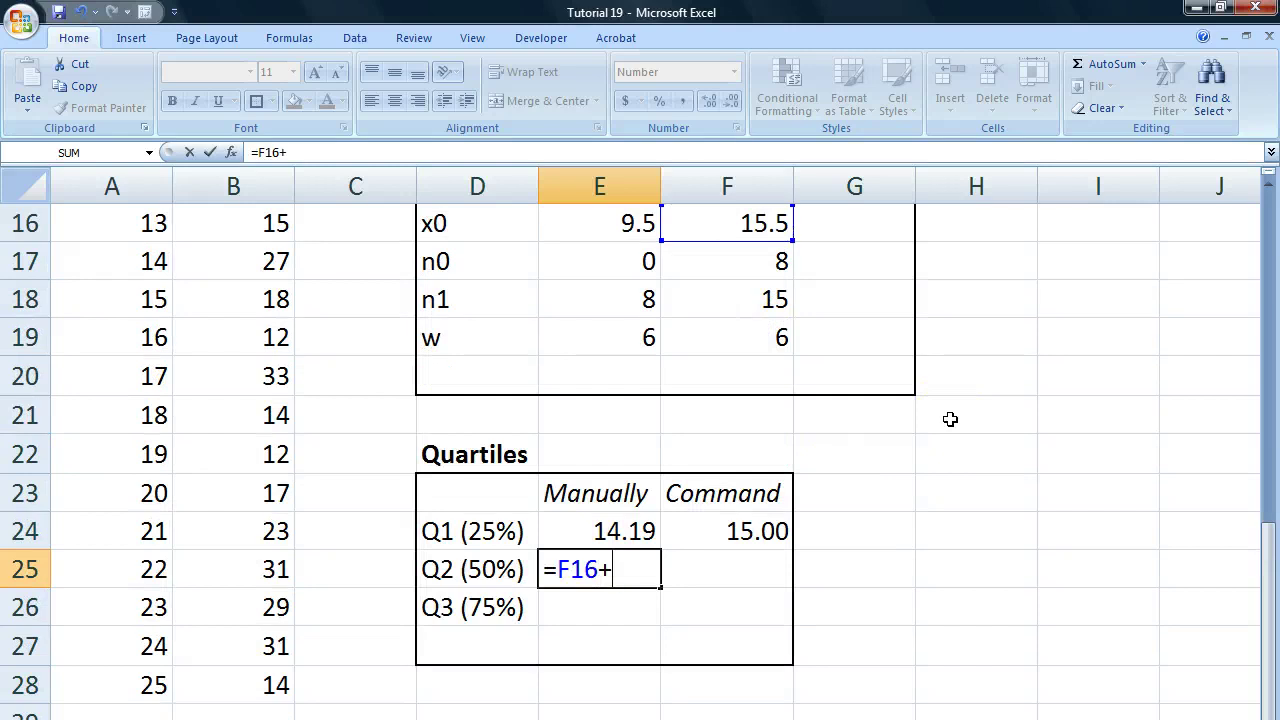
pyautogui.scroll(1, 929, 411)
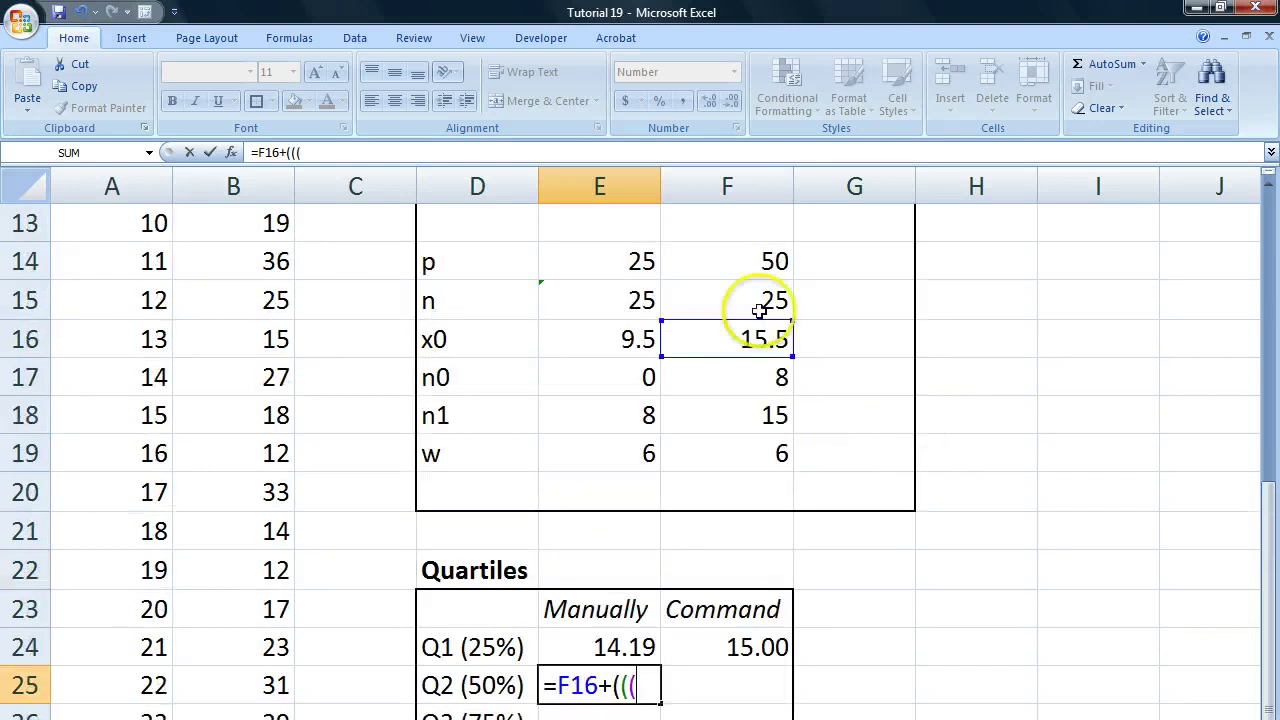
pyautogui.click(714, 260)
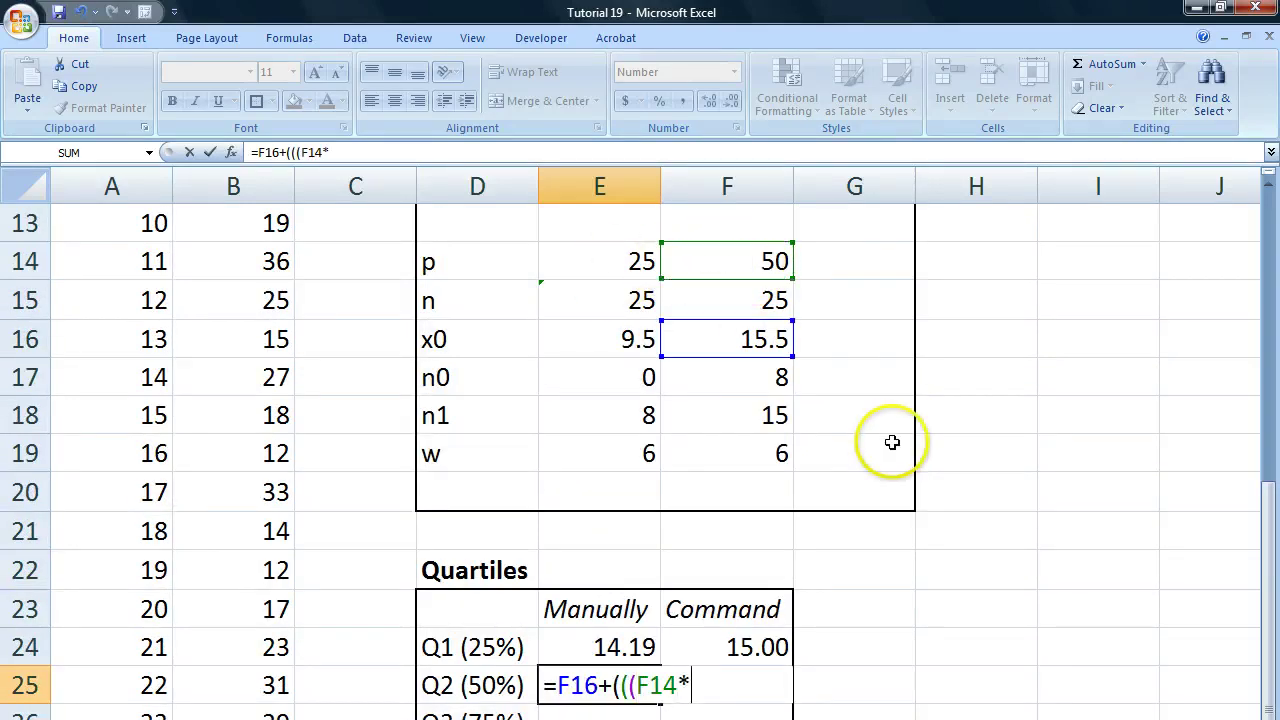
pyautogui.click(727, 296)
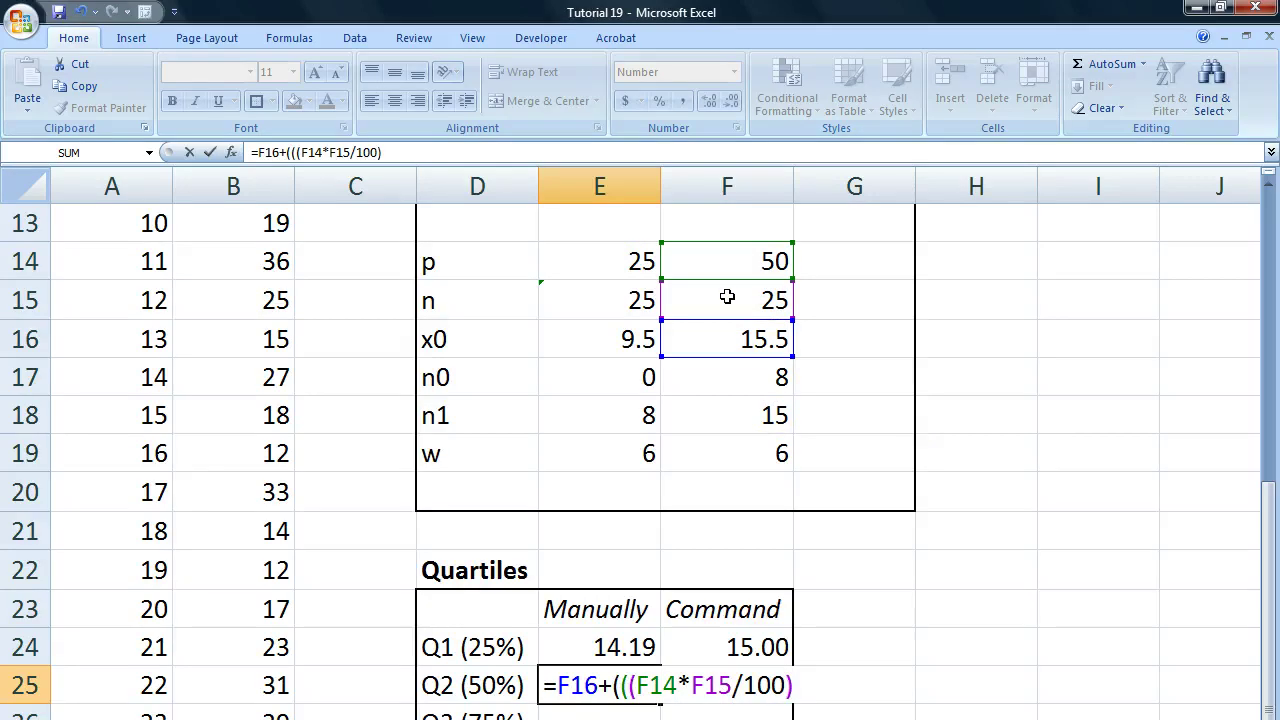
pyautogui.click(775, 376)
pyautogui.scroll(-1, 860, 650)
pyautogui.write(')')
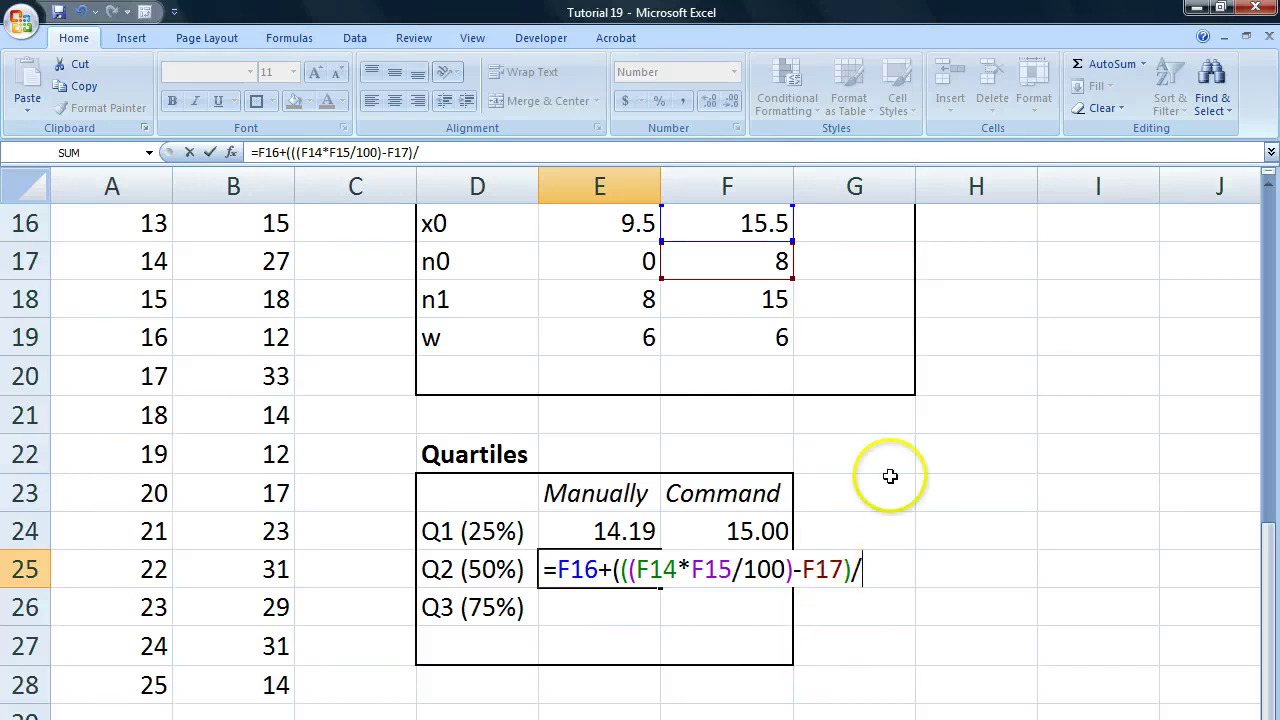
pyautogui.write('/(')
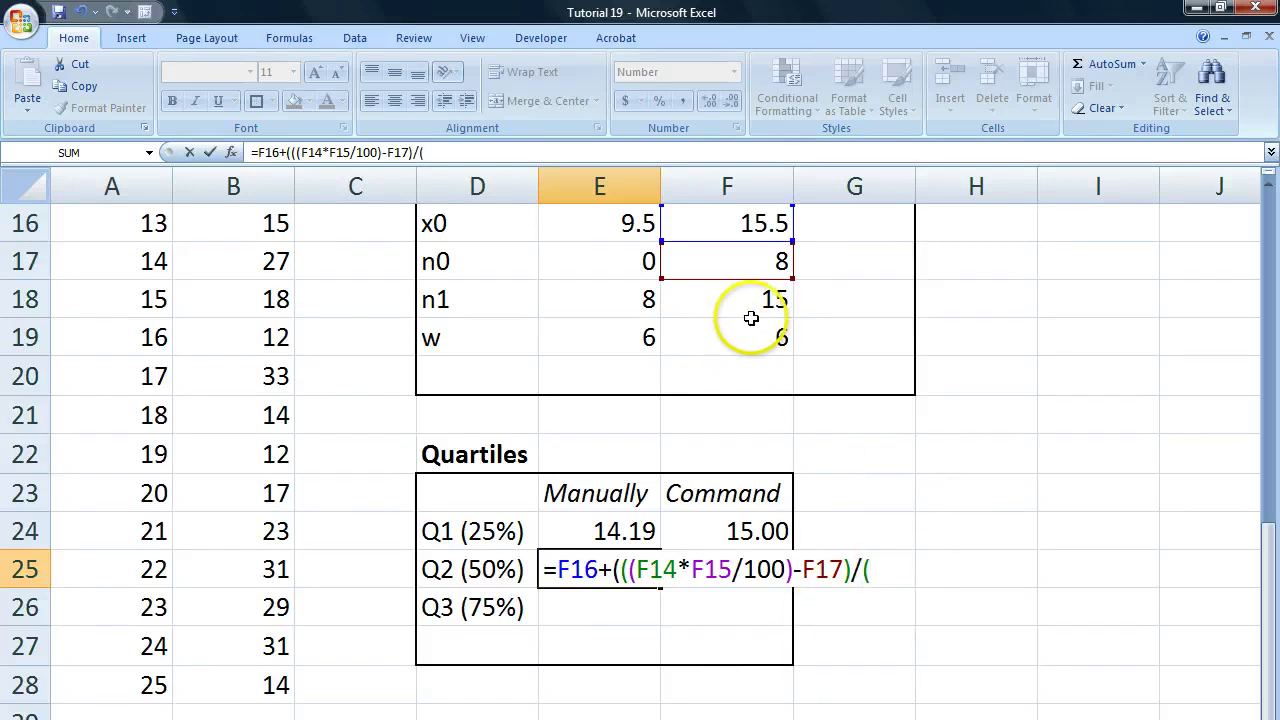
pyautogui.click(757, 307)
pyautogui.write('-')
pyautogui.click(781, 261)
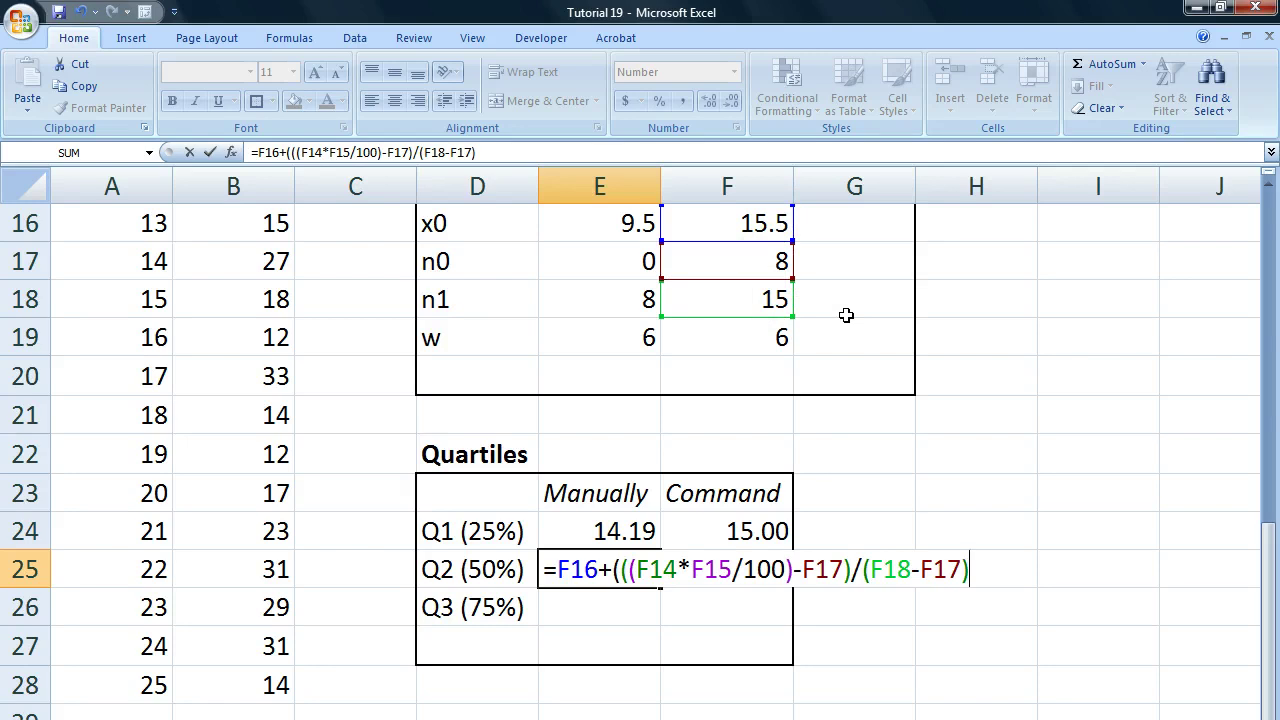
pyautogui.write('))*')
pyautogui.click(776, 340)
pyautogui.press('Return')
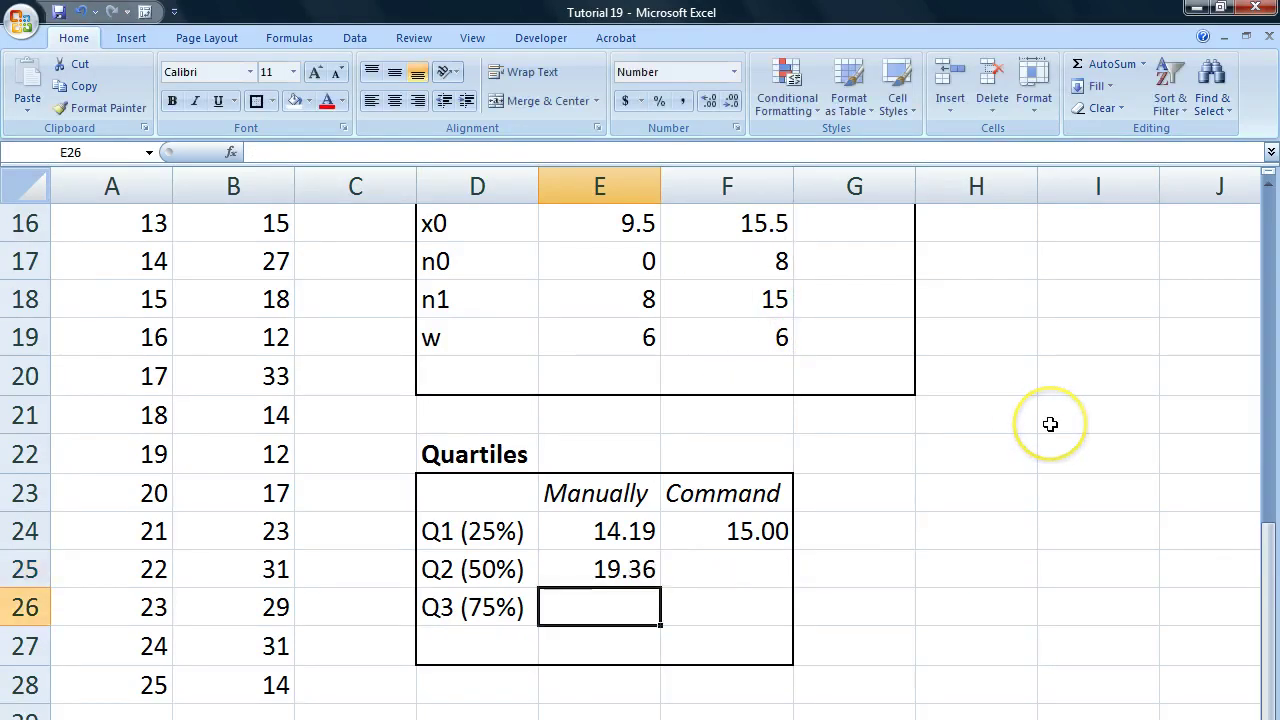
pyautogui.press('Up')
# Enter =QUARTILE(B4:B28,2) in F25 for the function-based Q2.
pyautogui.click(734, 582)
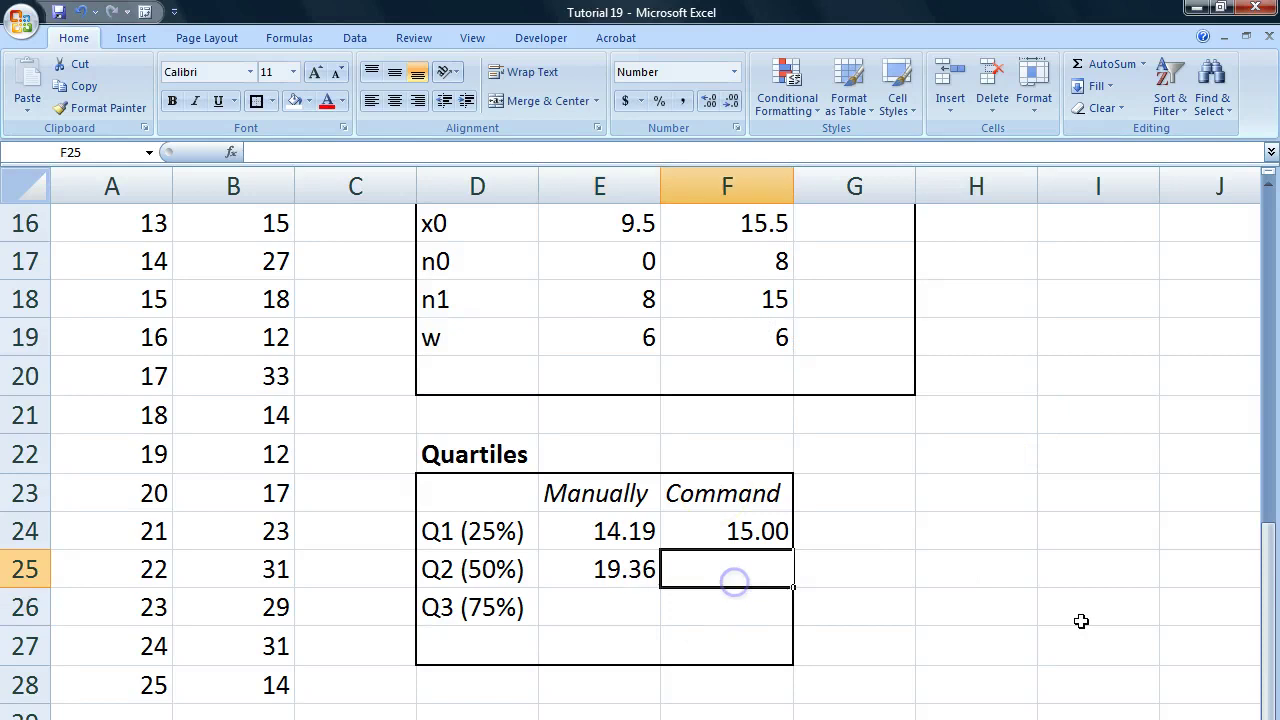
pyautogui.write('=QUART')
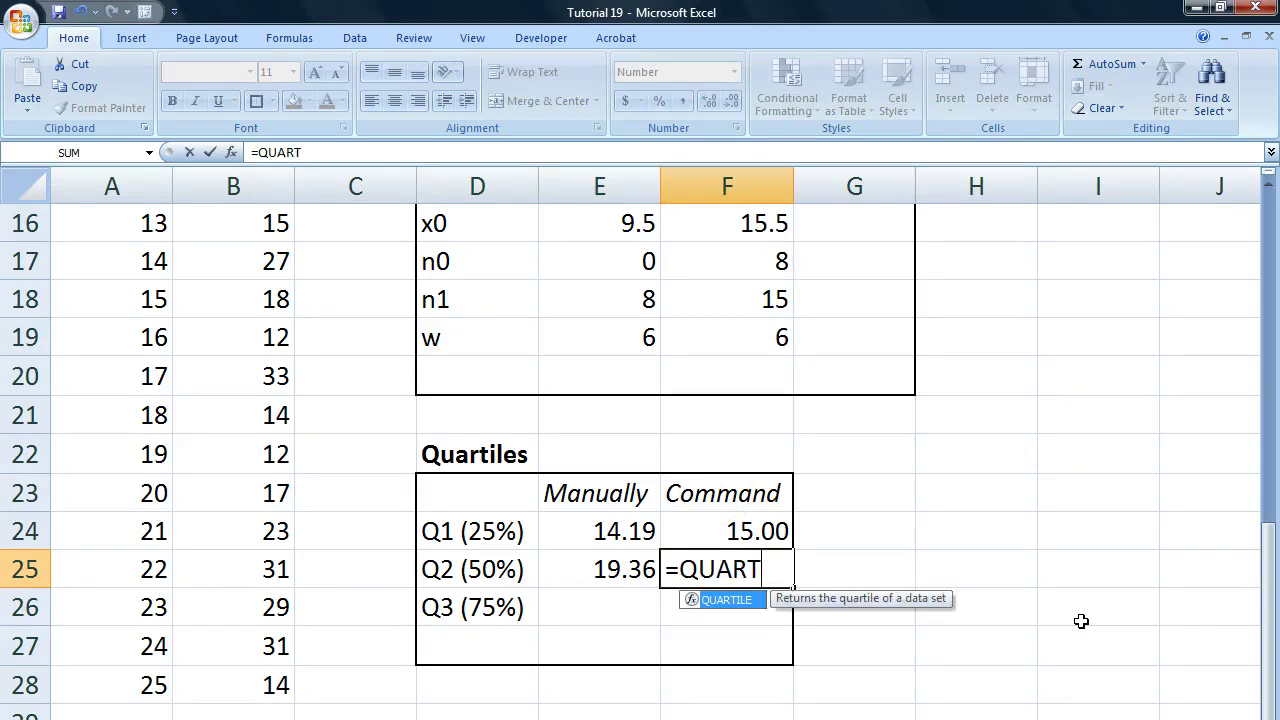
pyautogui.write('ILER')
pyautogui.press('BackSpace')
pyautogui.write('(')
pyautogui.moveTo(270, 682); pyautogui.dragTo(249, 297)
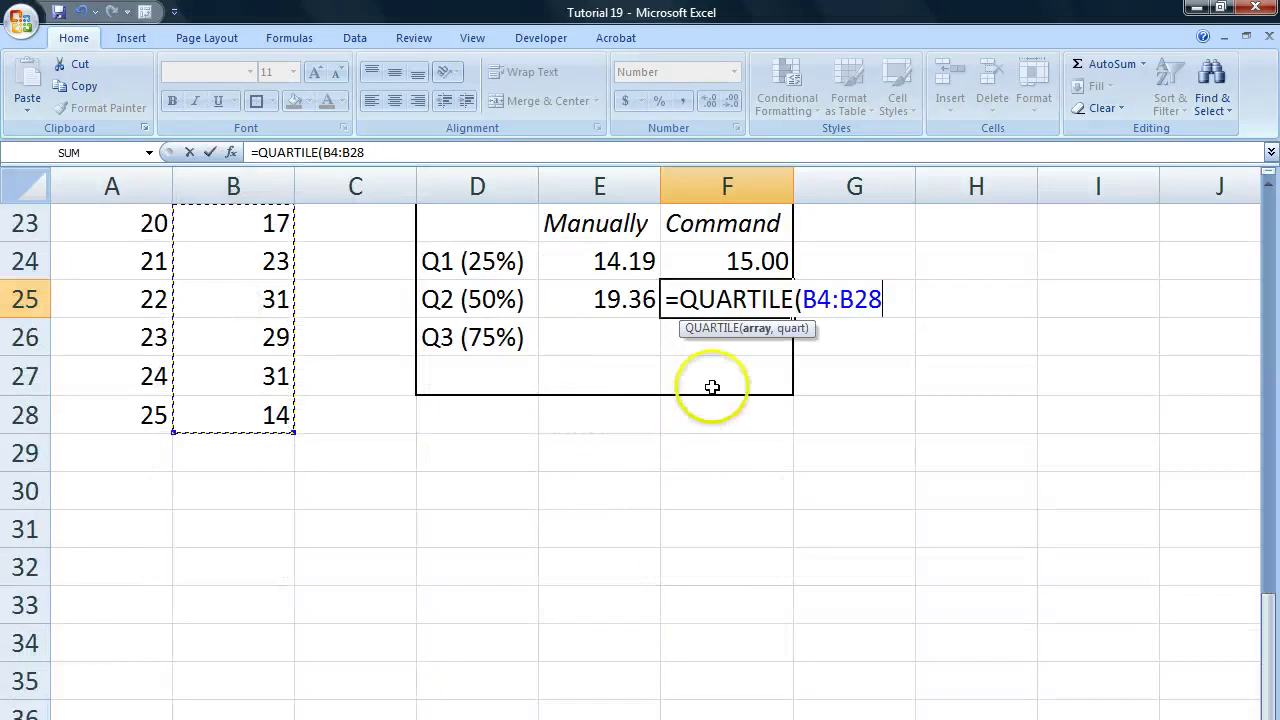
pyautogui.scroll(2, 740, 414)
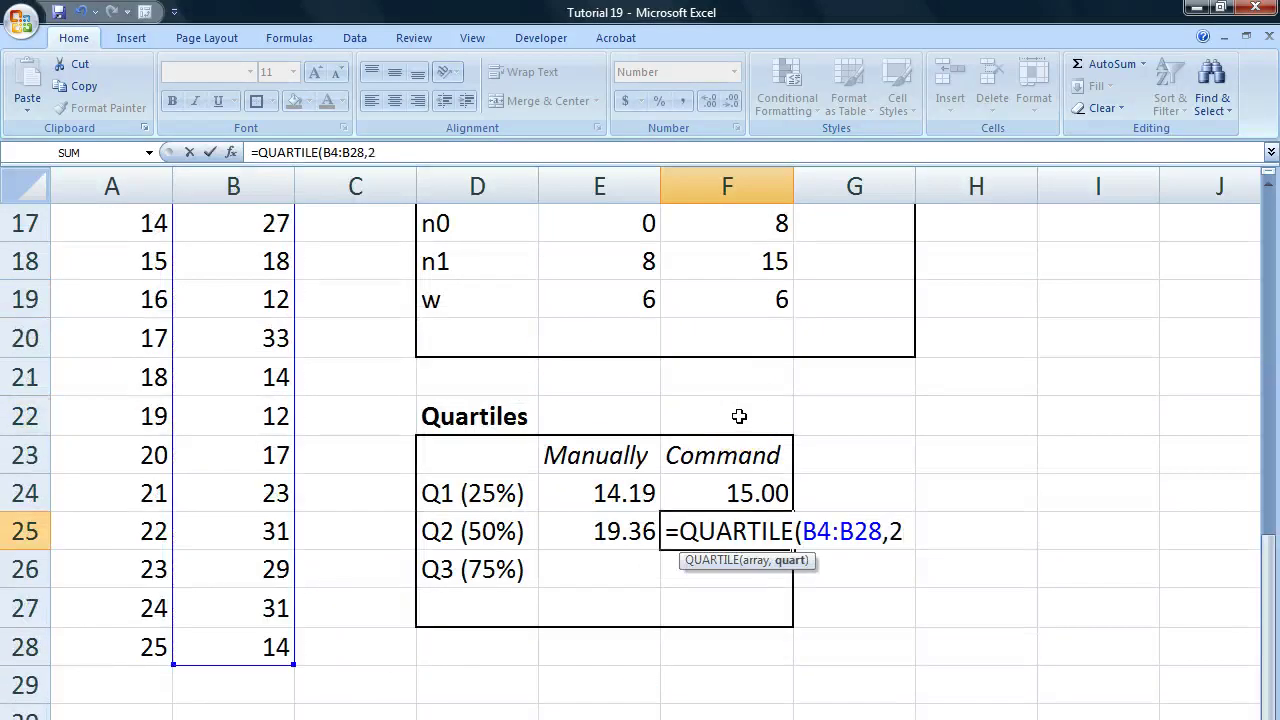
pyautogui.write(',2)')
pyautogui.press('Return')
# Show the Q2 command result as 19.00 and compare it with the Q1 command result.
pyautogui.click(698, 534)
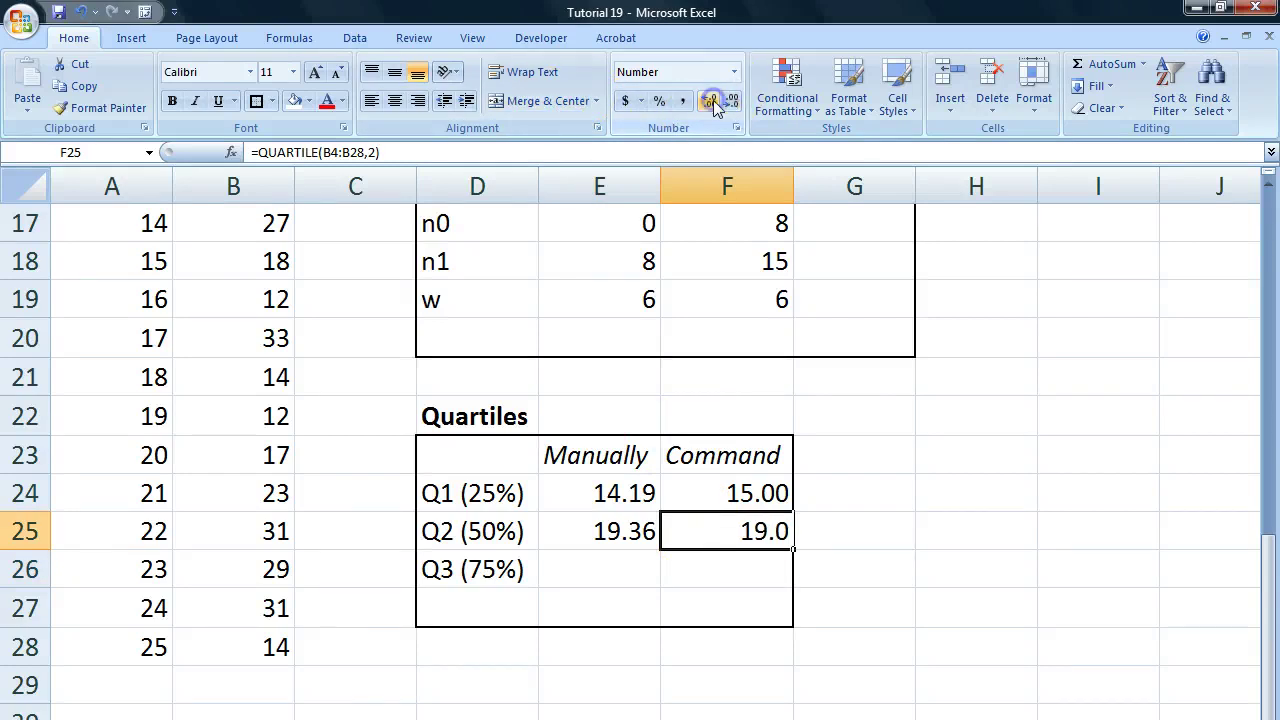
pyautogui.click(757, 494)
pyautogui.click(771, 529)
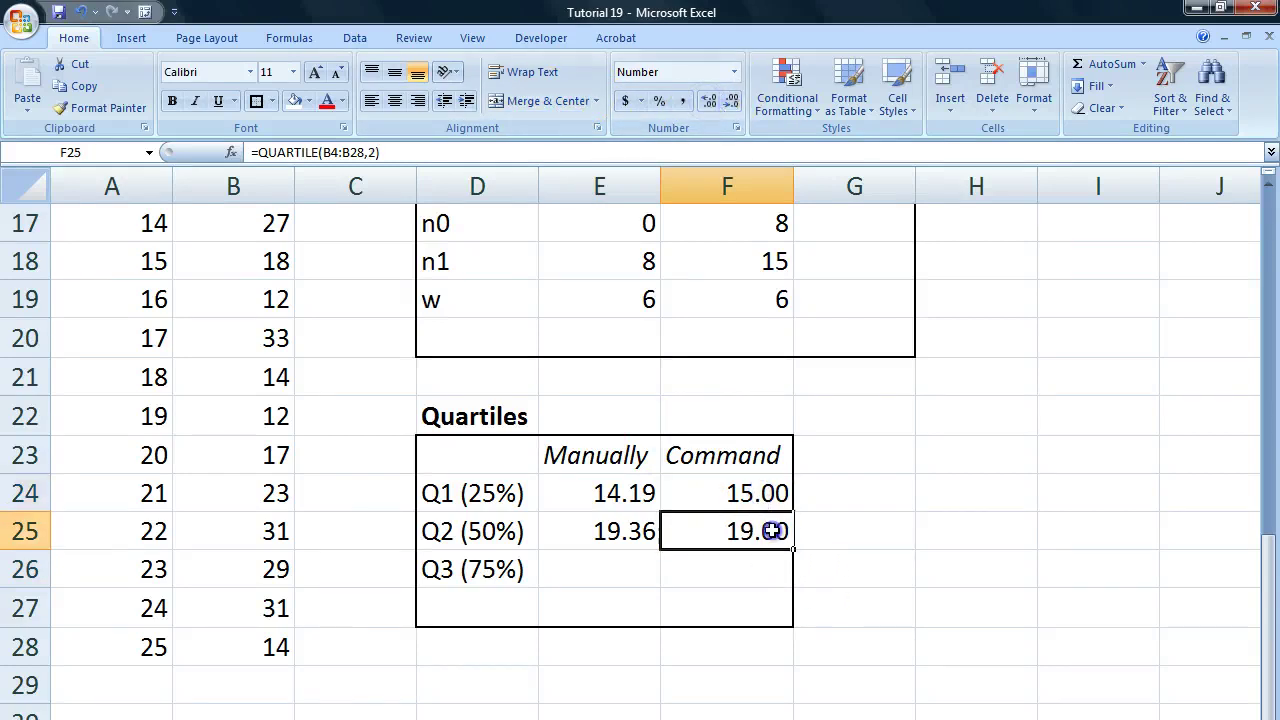
pyautogui.moveTo(771, 529); pyautogui.dragTo(771, 509)
pyautogui.click(762, 523)
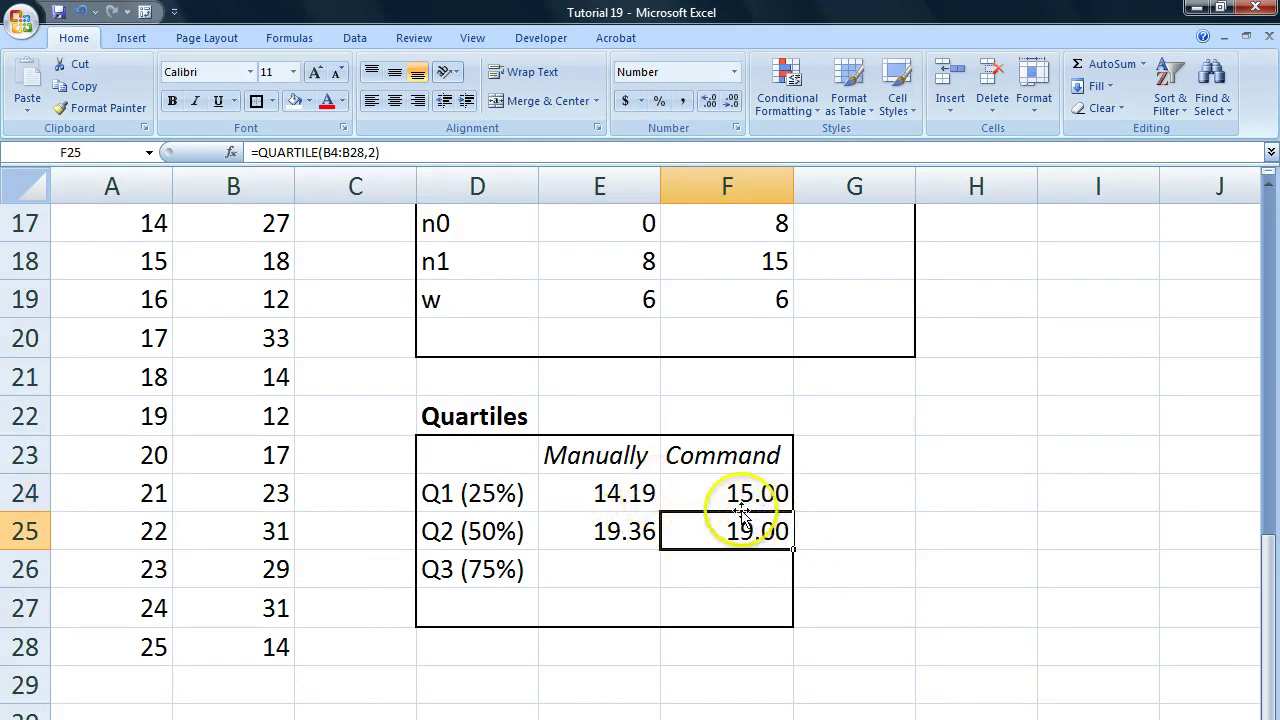
pyautogui.scroll(5, 437, 291)
pyautogui.moveTo(446, 263); pyautogui.dragTo(996, 565)
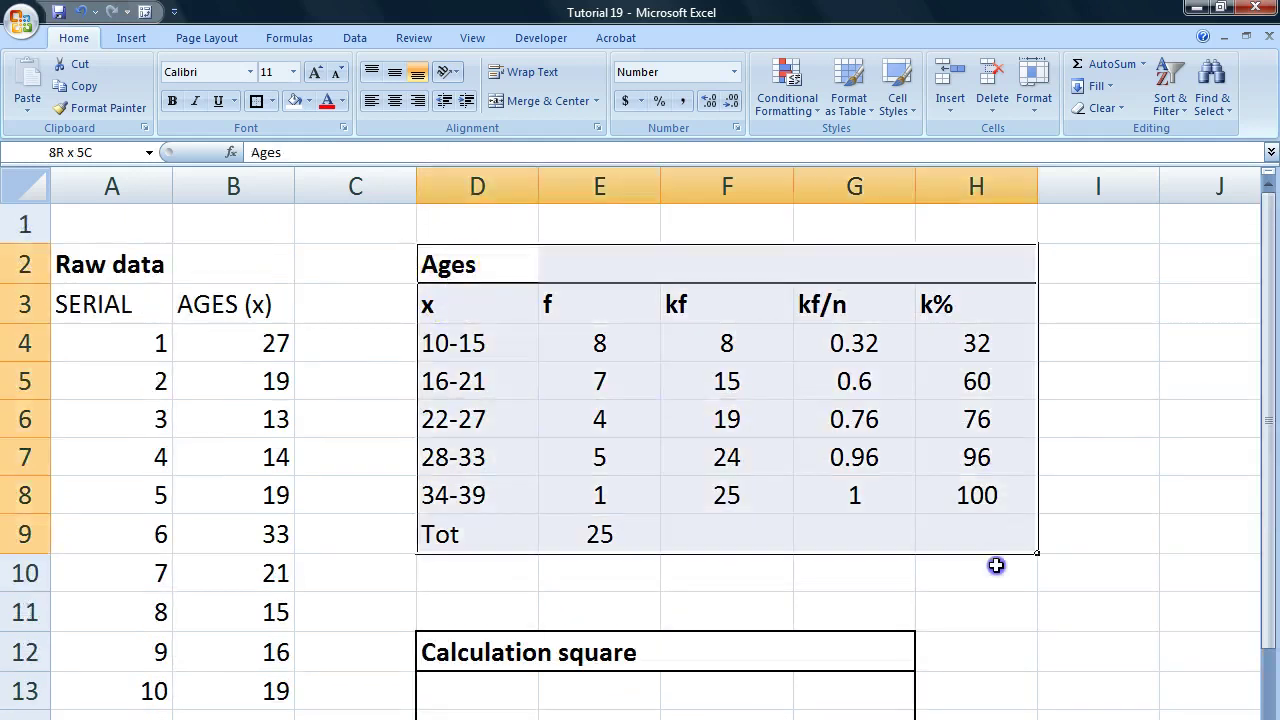
pyautogui.click(597, 540)
pyautogui.scroll(-6, 785, 550)
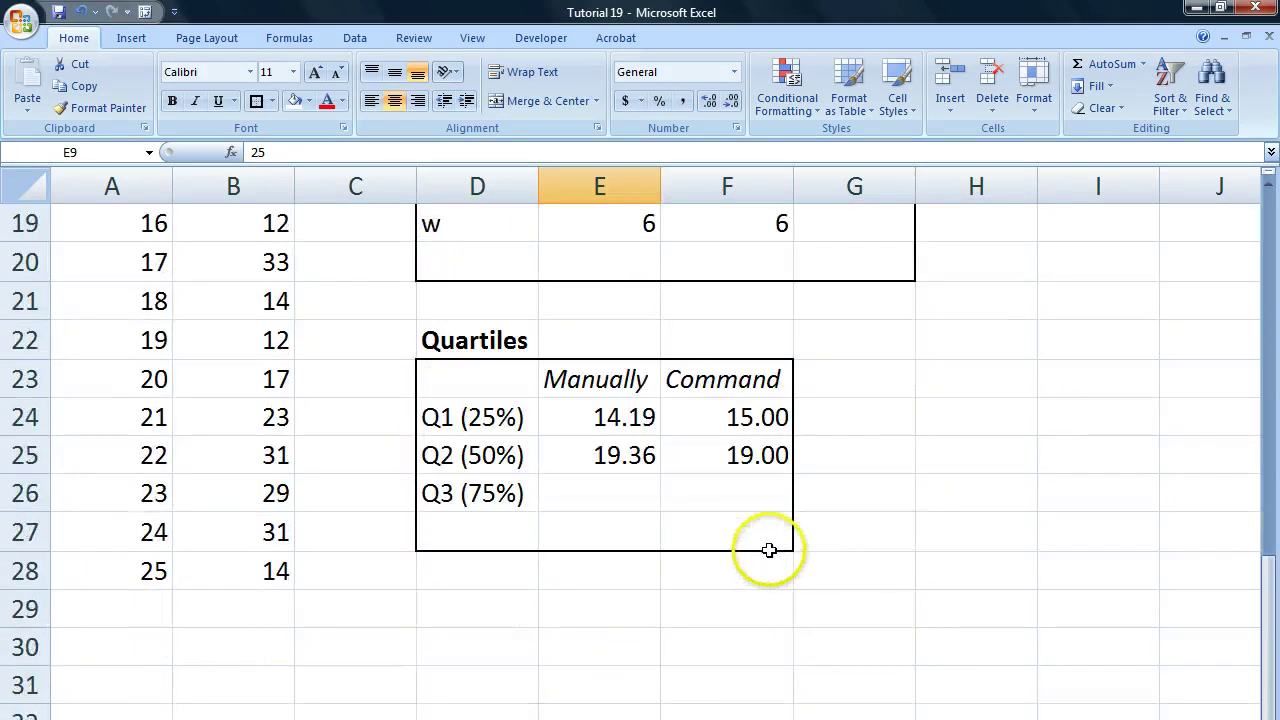
pyautogui.scroll(1, 680, 649)
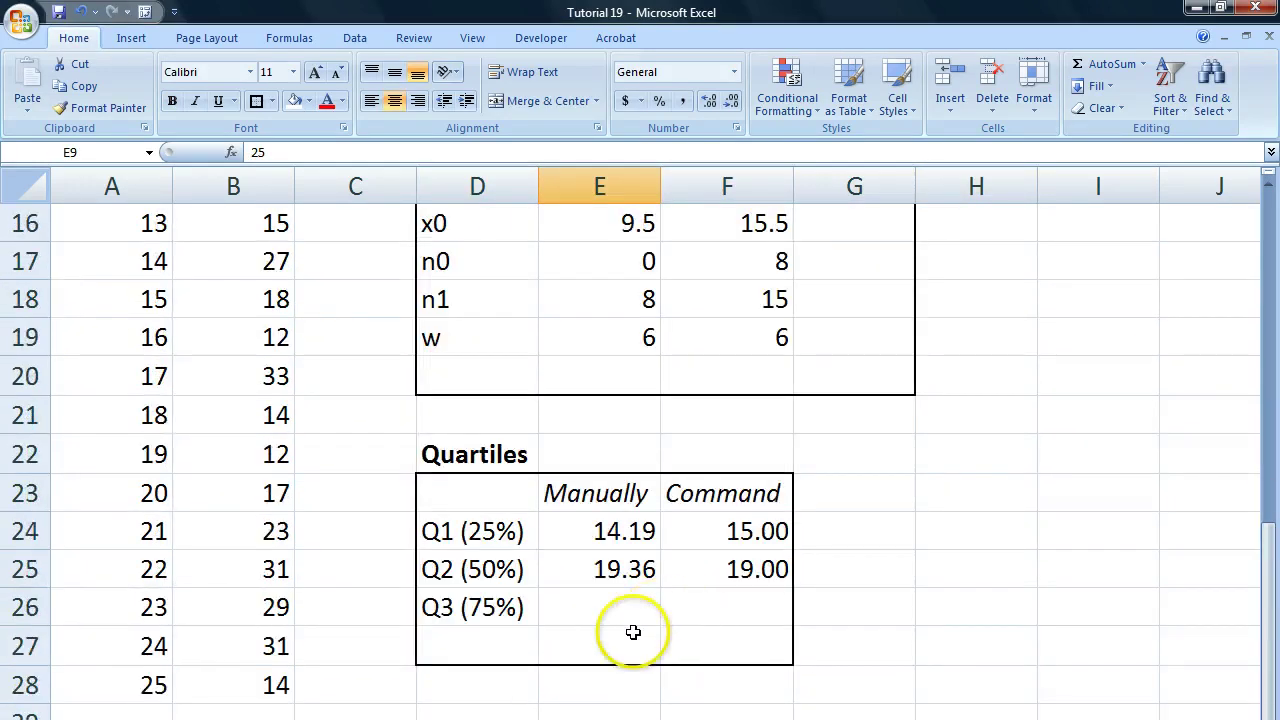
pyautogui.moveTo(450, 618); pyautogui.dragTo(663, 609)
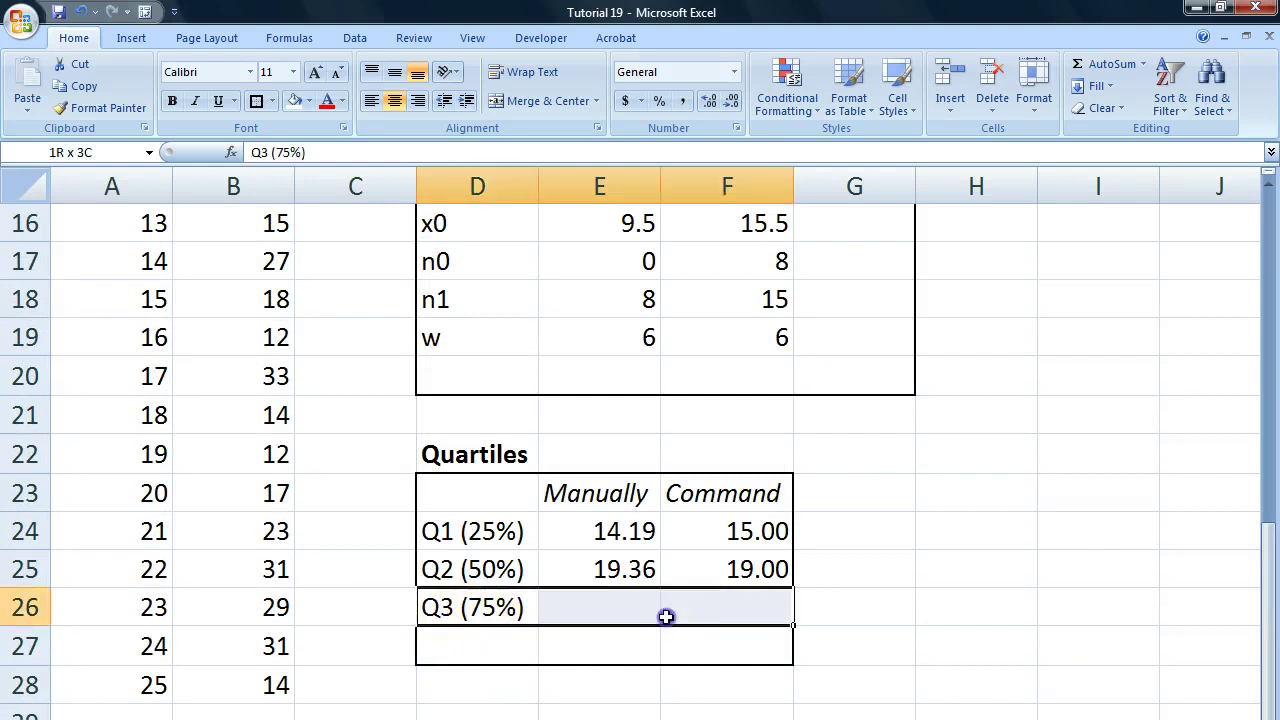
pyautogui.scroll(1, 686, 694)
pyautogui.scroll(-1, 680, 699)
pyautogui.scroll(4, 608, 394)
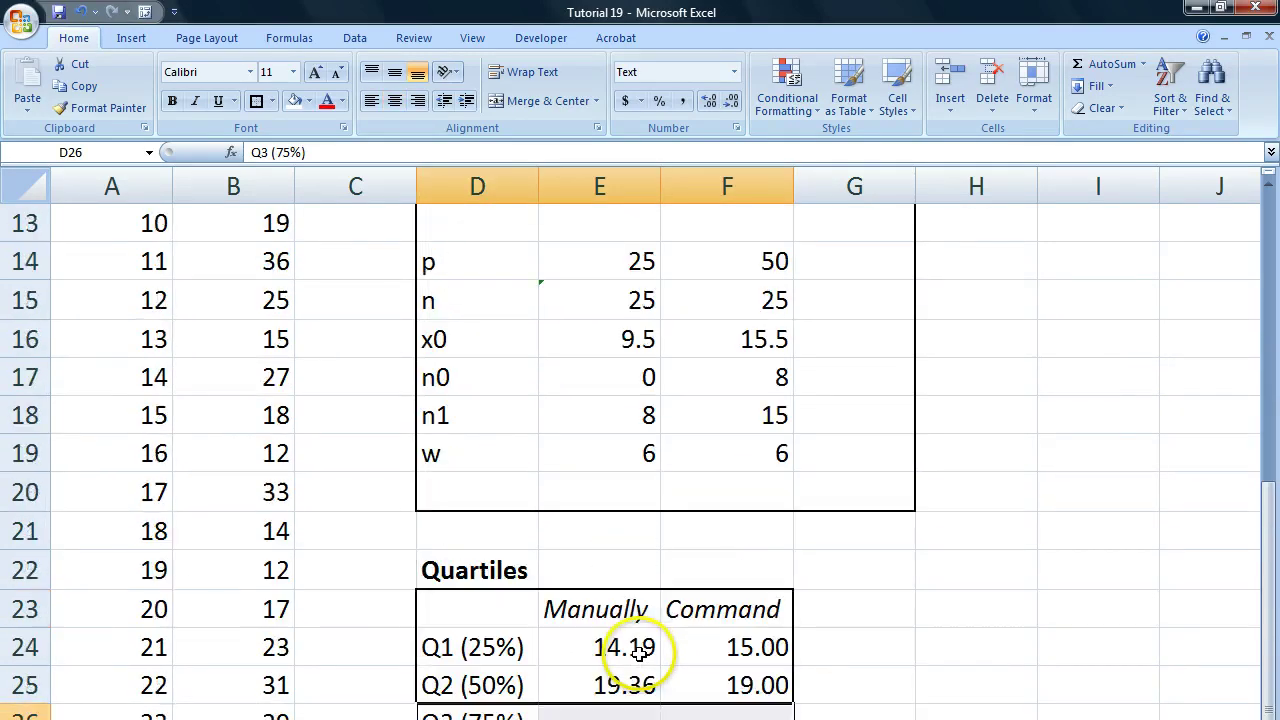
pyautogui.scroll(-4, 563, 571)
pyautogui.click(600, 530)
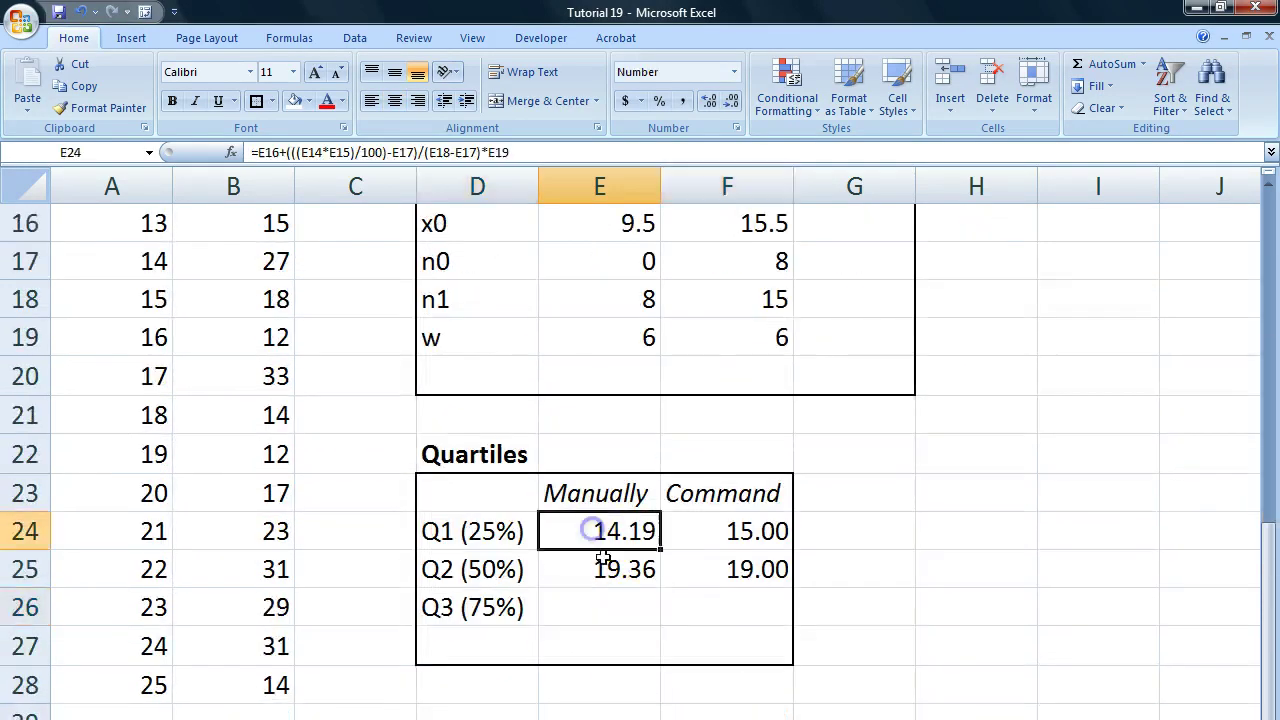
pyautogui.click(606, 556)
pyautogui.click(622, 546)
pyautogui.scroll(5, 728, 596)
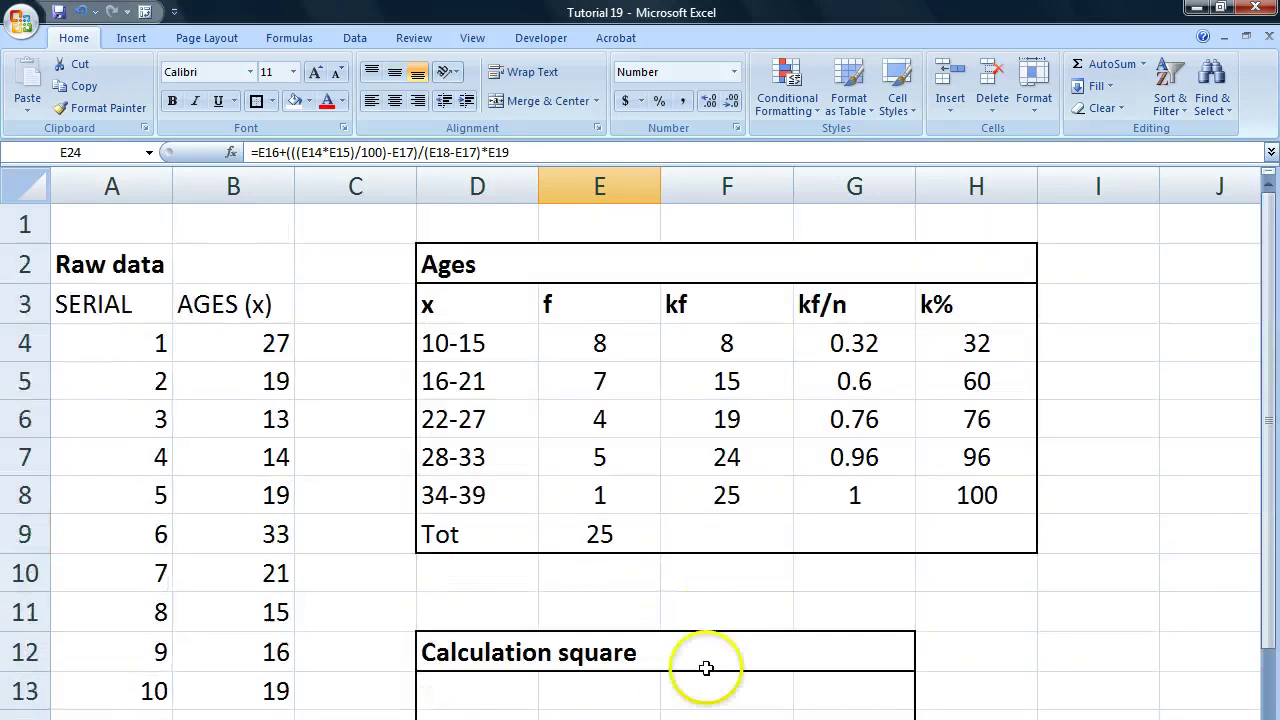
pyautogui.hscroll(7, 640, 450)
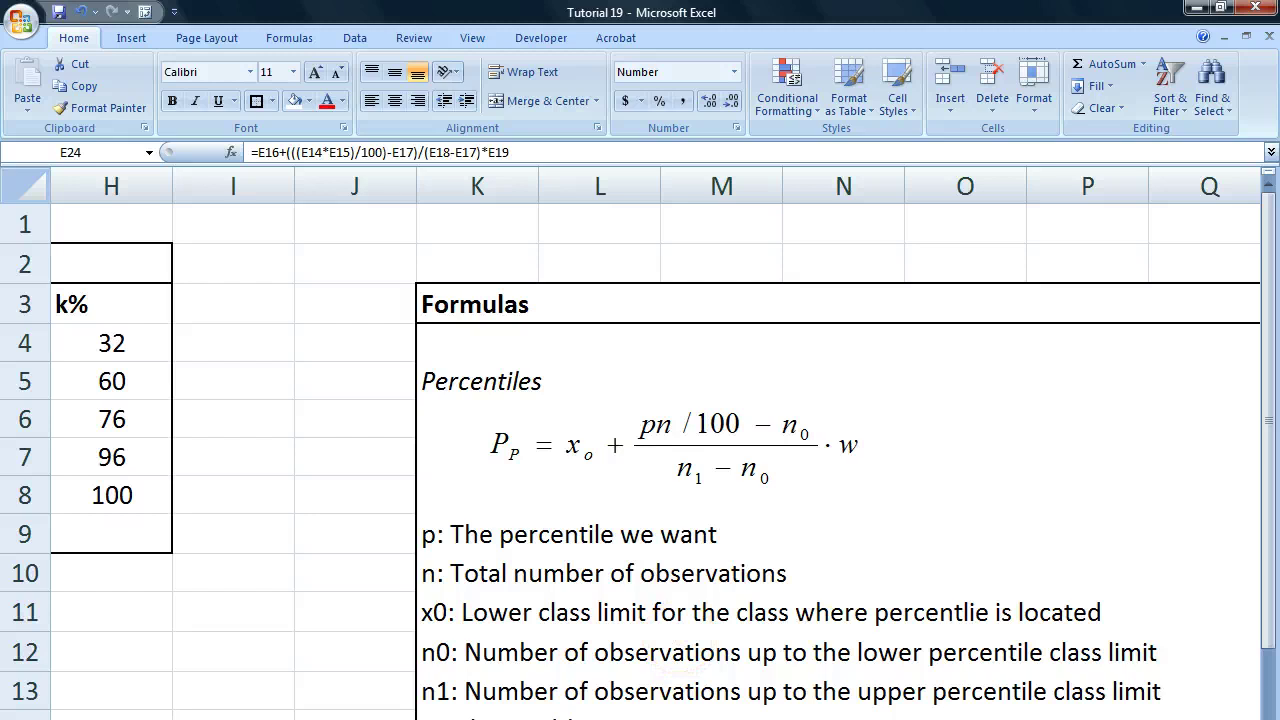
pyautogui.hscroll(-7, 586, 623)
pyautogui.scroll(-3, 737, 543)
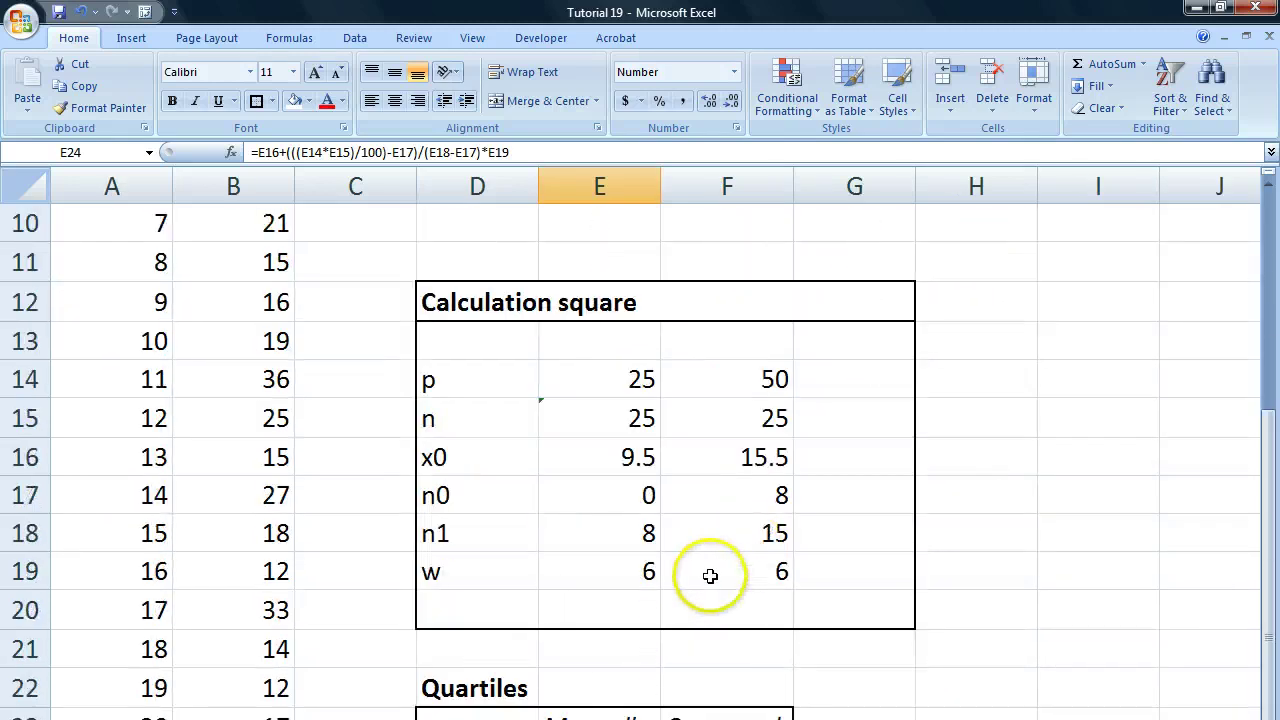
pyautogui.scroll(-2, 710, 575)
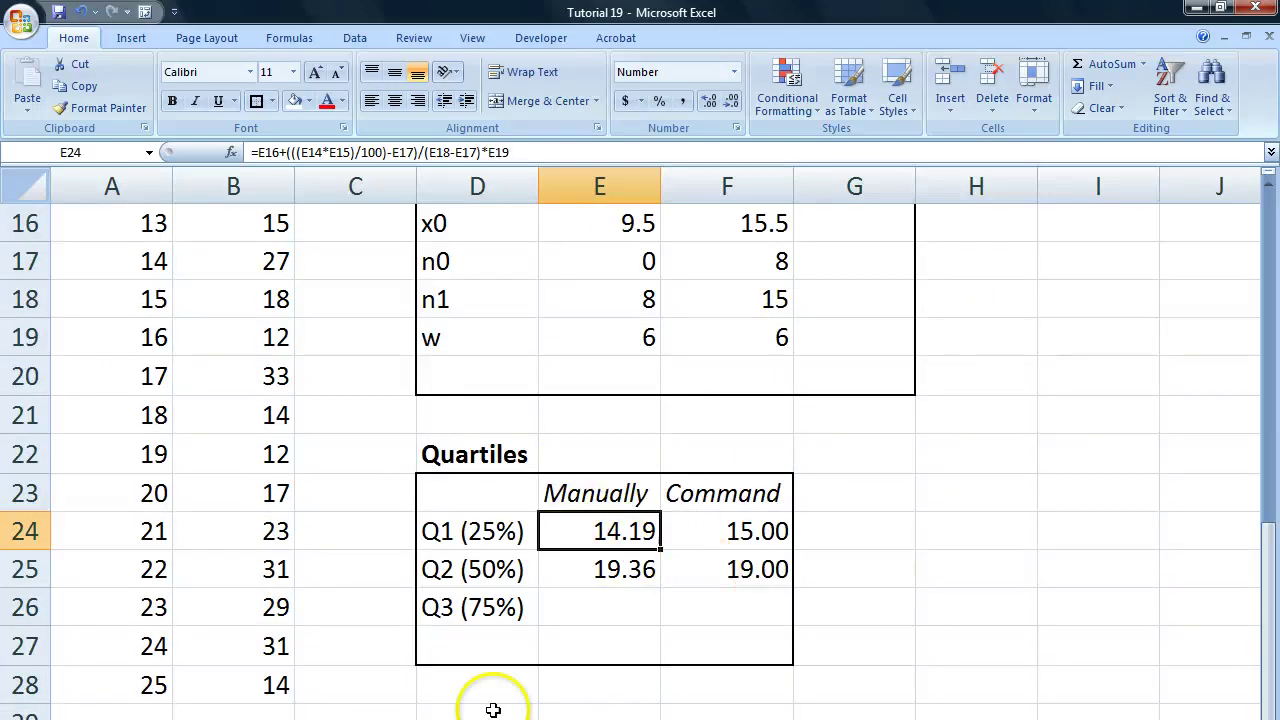